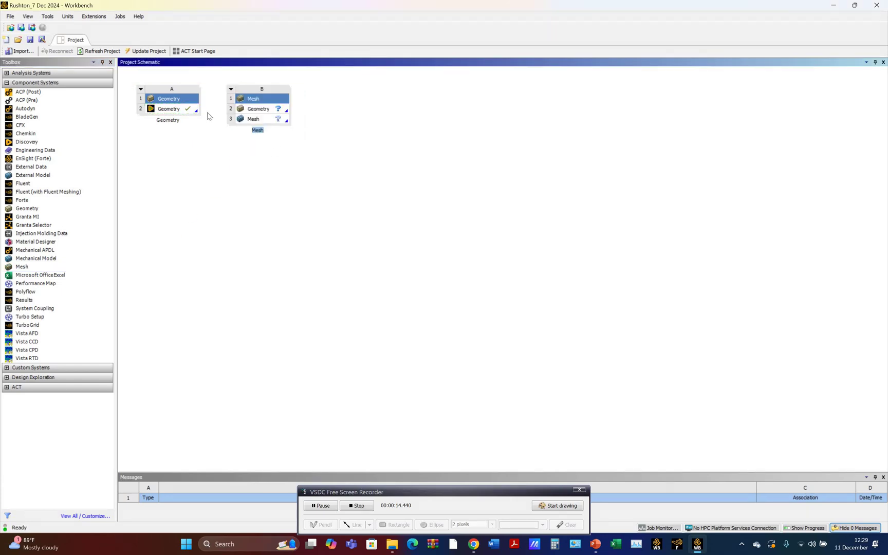
- Link the Geometry system's geometry to the Mesh system and open its mesh for editing
{"action": "left_click_drag", "start_coordinate": [181, 110], "coordinate": [246, 111]}
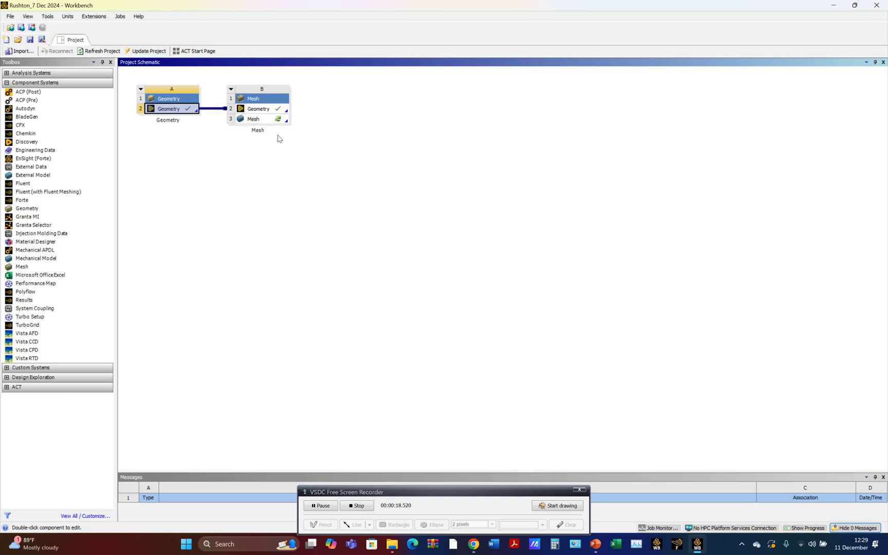
{"action": "right_click", "coordinate": [269, 118]}
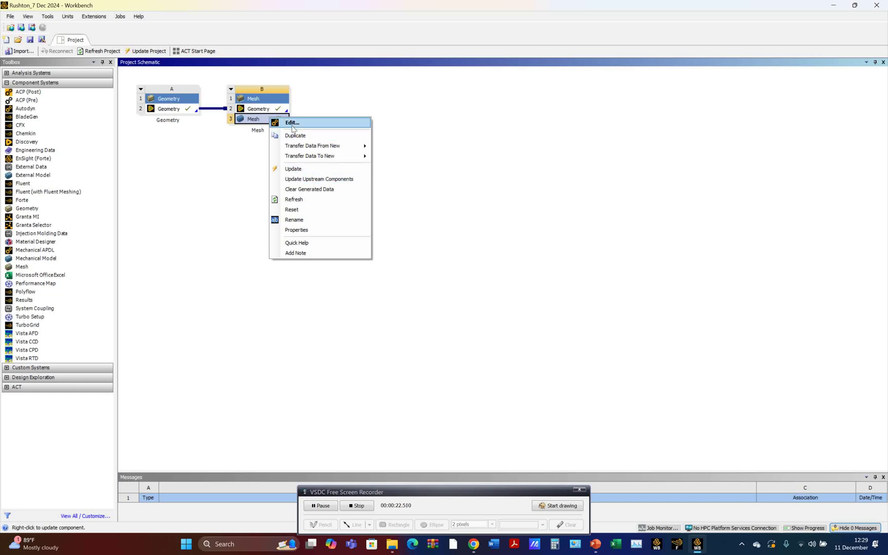
{"action": "left_click", "coordinate": [292, 123]}
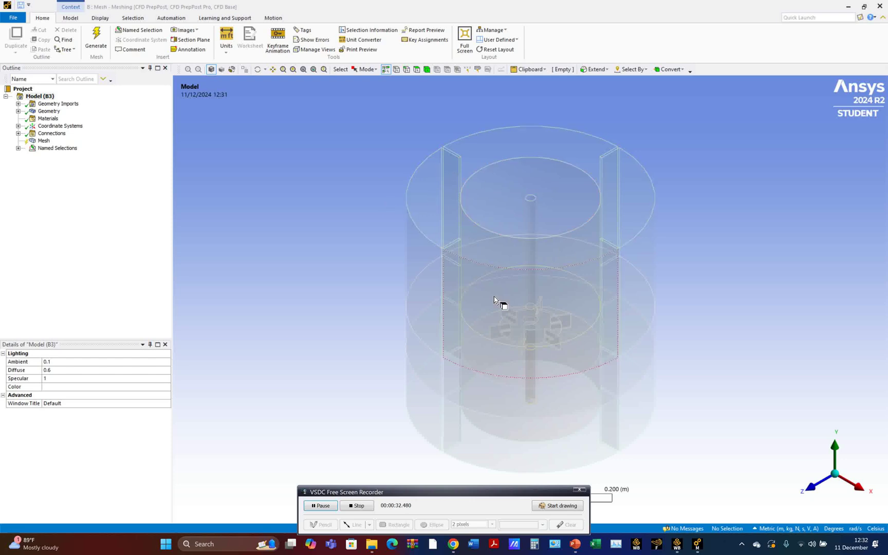
- Insert a mesh method and scope it to all bodies of the tank geometry
{"action": "left_click", "coordinate": [44, 141]}
{"action": "right_click", "coordinate": [43, 143]}
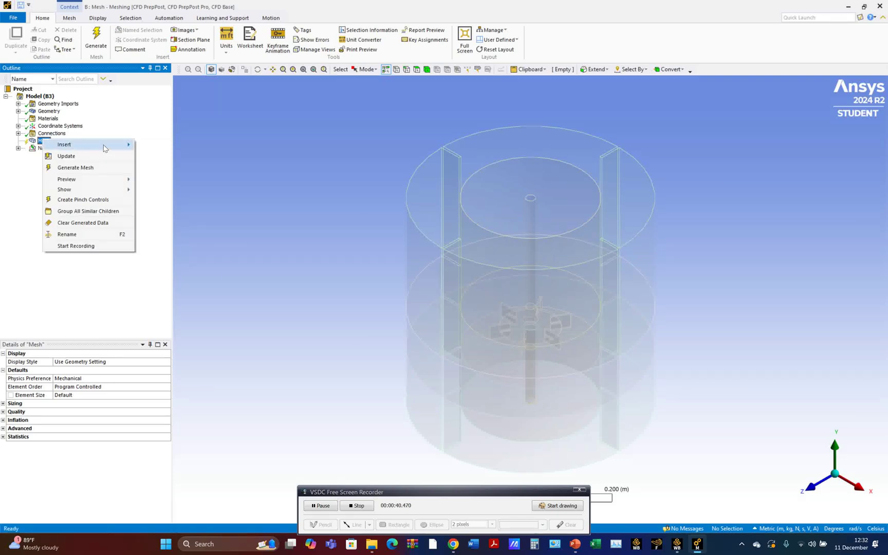
{"action": "mouse_move", "coordinate": [103, 145]}
{"action": "left_click", "coordinate": [160, 157]}
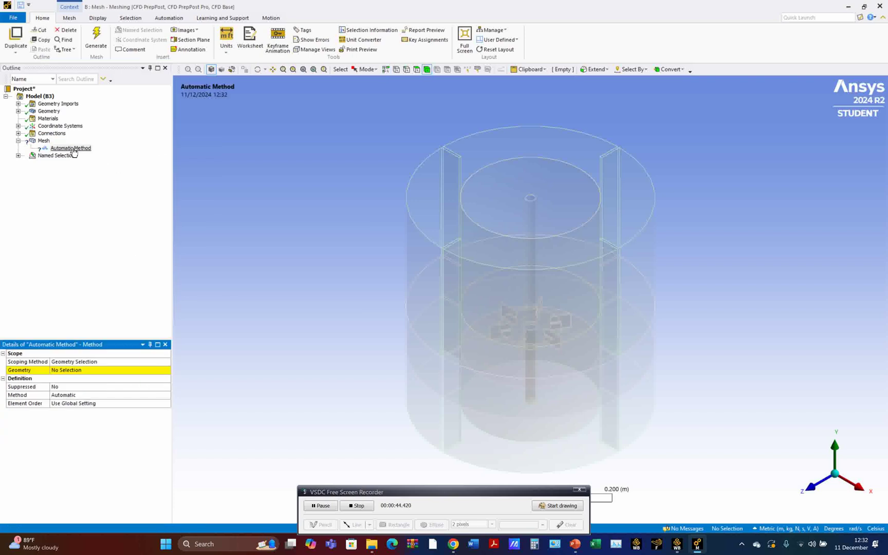
{"action": "left_click", "coordinate": [105, 370]}
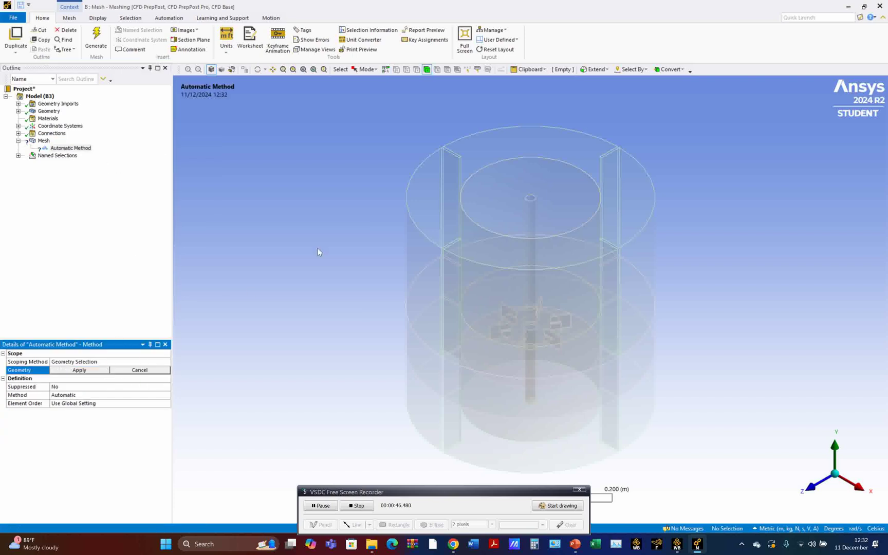
{"action": "left_click", "coordinate": [426, 69]}
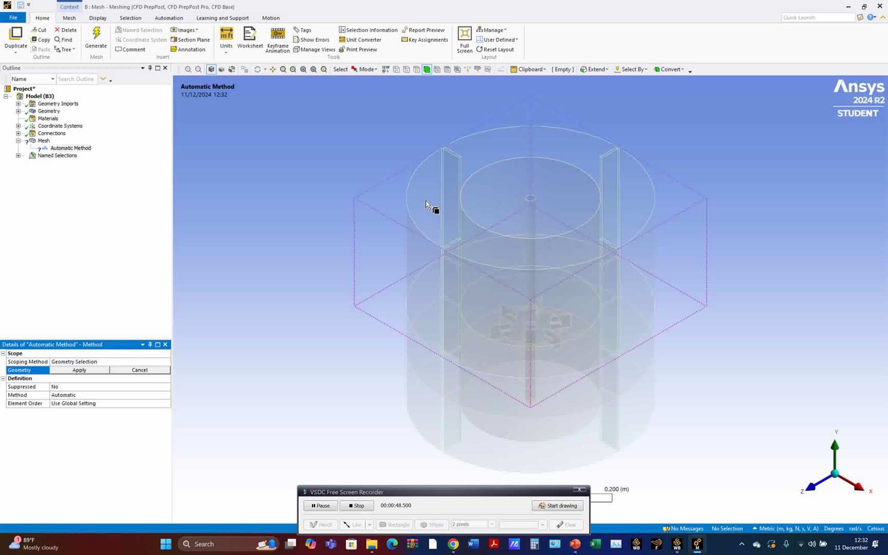
{"action": "left_click", "coordinate": [425, 201]}
{"action": "right_click", "coordinate": [426, 200]}
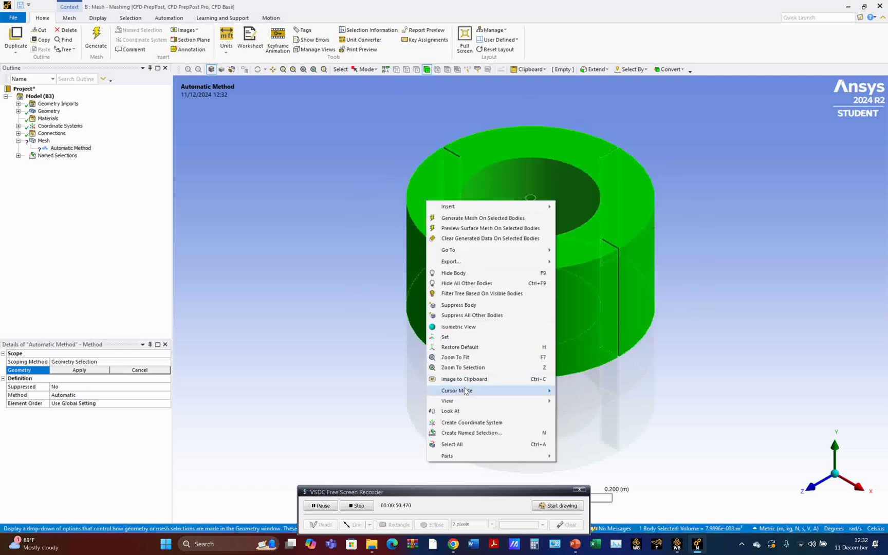
{"action": "left_click", "coordinate": [464, 445]}
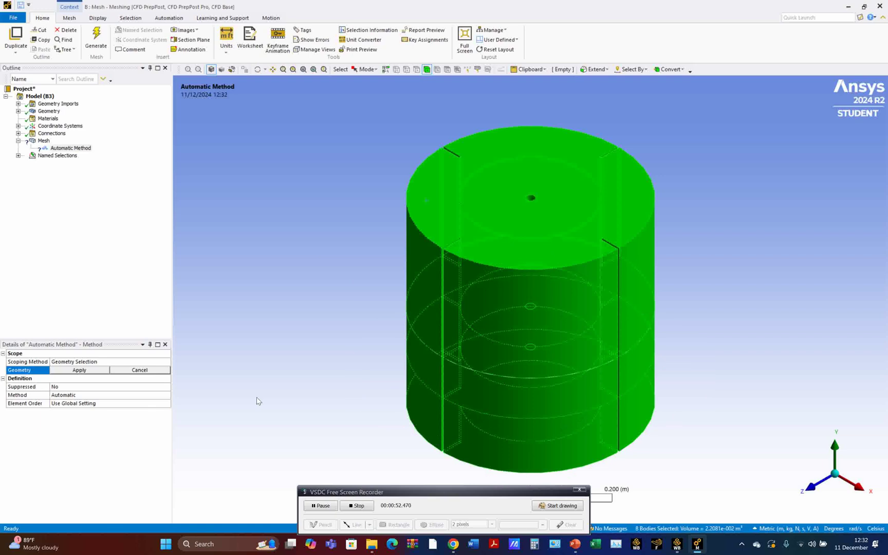
{"action": "left_click", "coordinate": [79, 370]}
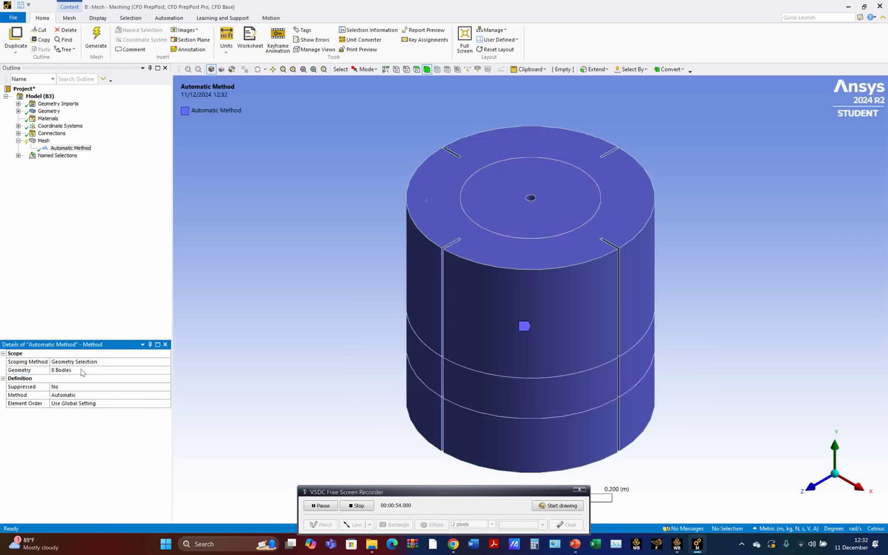
- Set the mesh method for all bodies to Tetrahedrons
{"action": "left_click", "coordinate": [112, 396]}
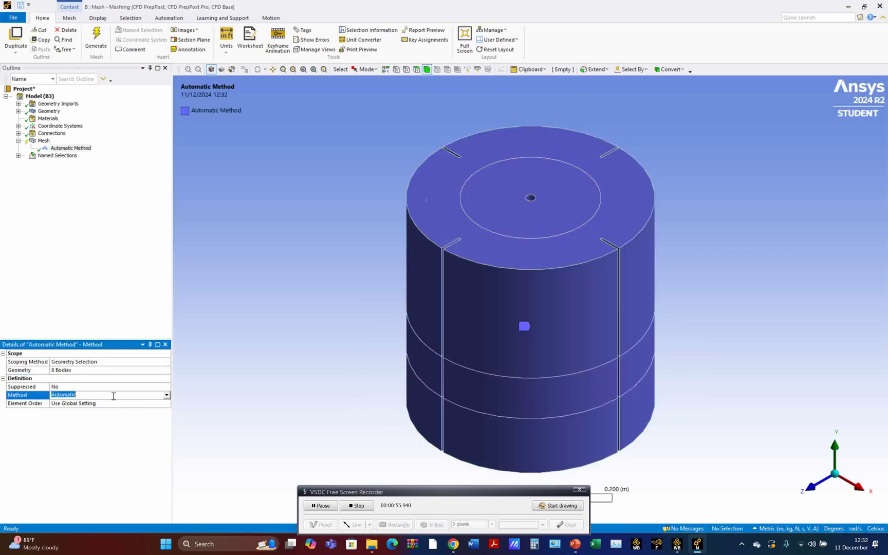
{"action": "left_click", "coordinate": [166, 395]}
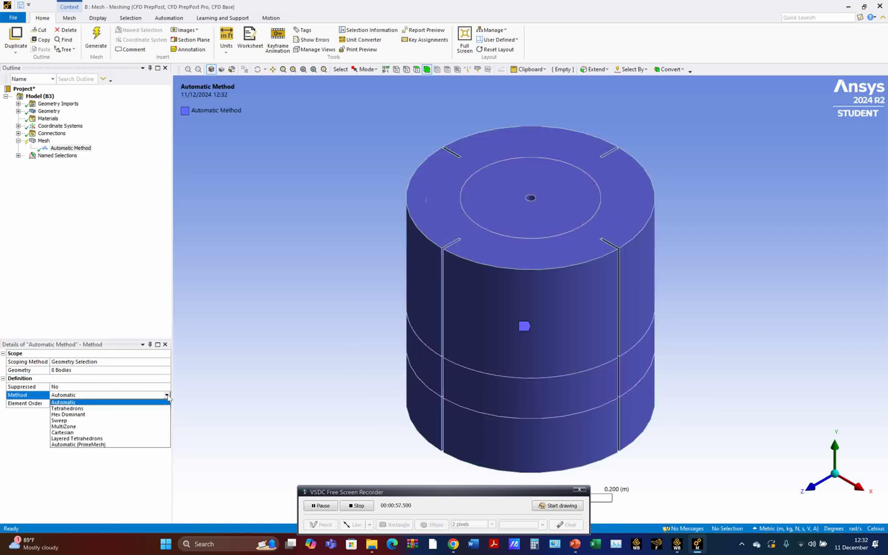
{"action": "left_click", "coordinate": [109, 408]}
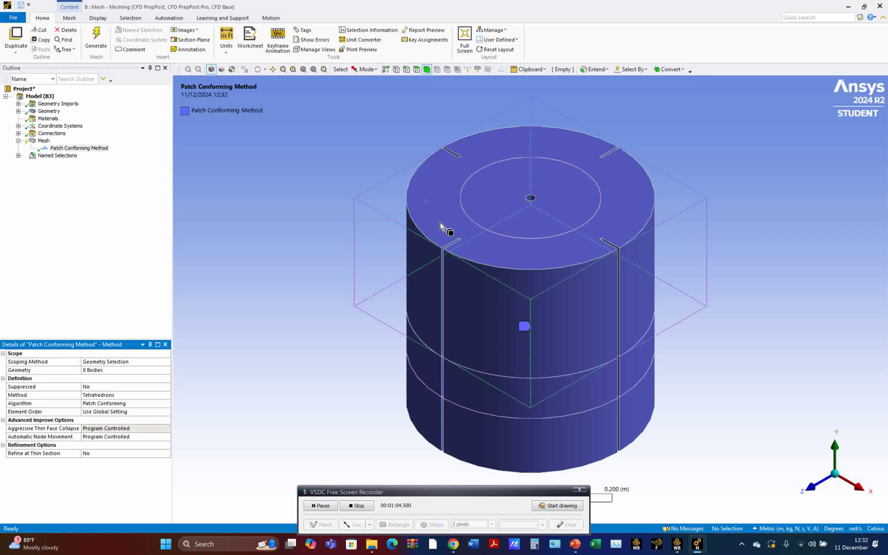
- Insert a mesh sizing control and scope it to the upper outer ring body
{"action": "left_click", "coordinate": [44, 141]}
{"action": "right_click", "coordinate": [42, 139]}
{"action": "mouse_move", "coordinate": [65, 144]}
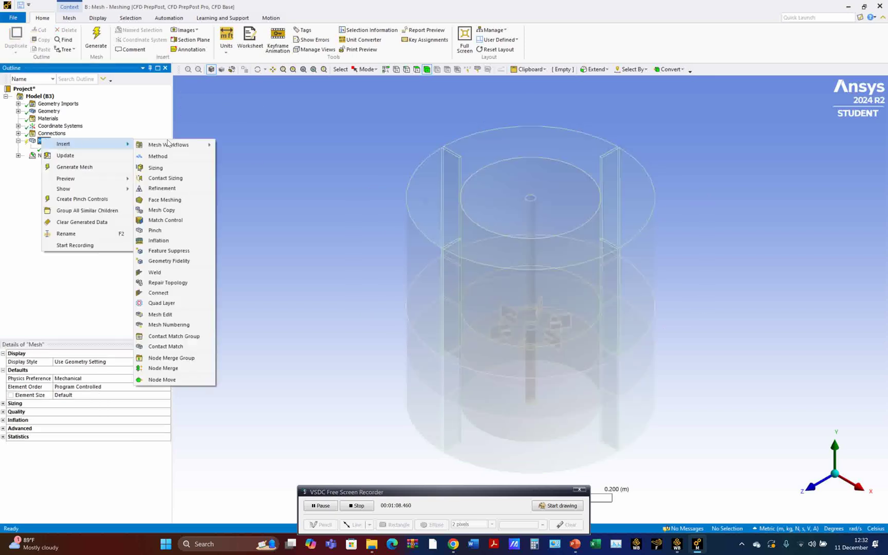
{"action": "left_click", "coordinate": [174, 170]}
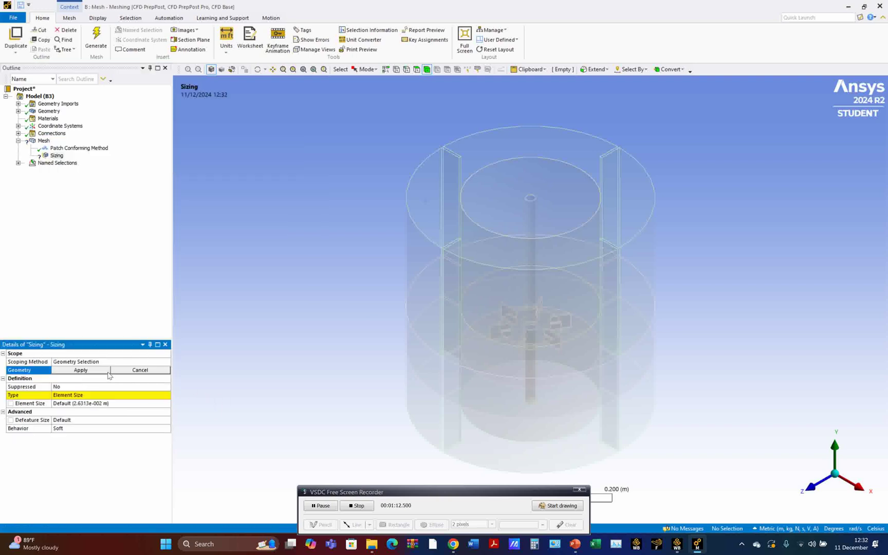
{"action": "left_click", "coordinate": [435, 221]}
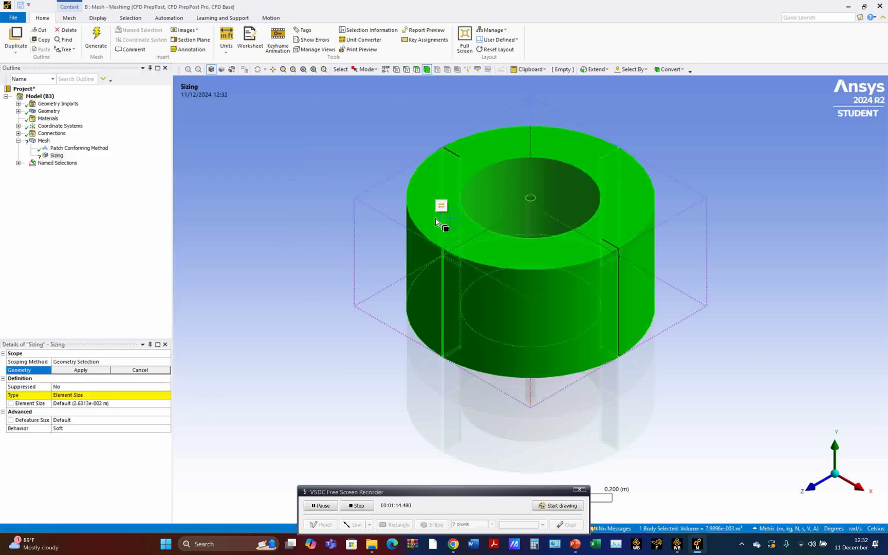
{"action": "left_click", "coordinate": [93, 370]}
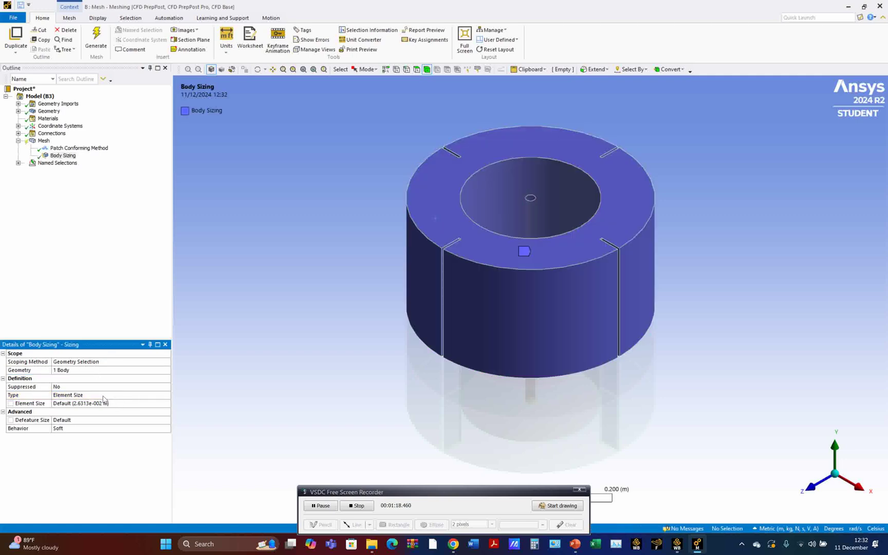
- Set the body sizing's behavior to Hard and its element size to 0.005 m
{"action": "left_click", "coordinate": [104, 429]}
{"action": "left_click", "coordinate": [166, 429]}
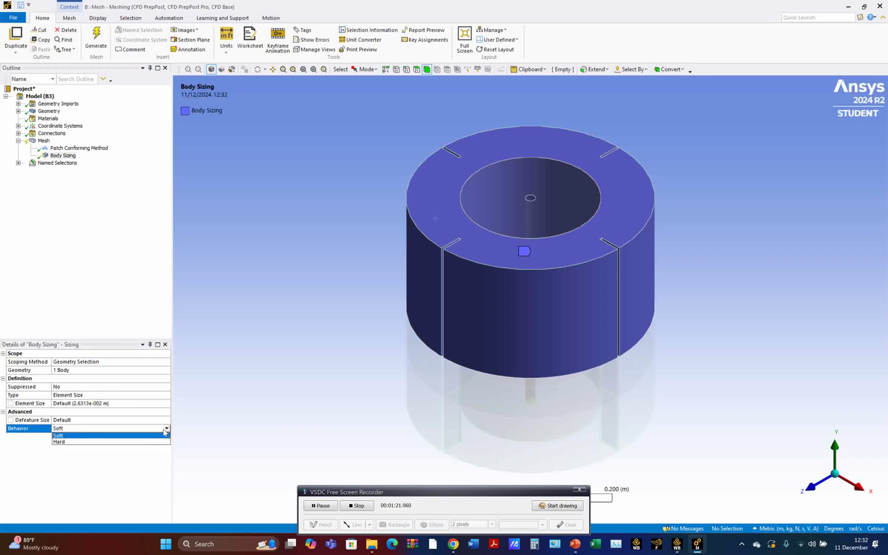
{"action": "left_click", "coordinate": [128, 441]}
{"action": "left_click", "coordinate": [127, 406]}
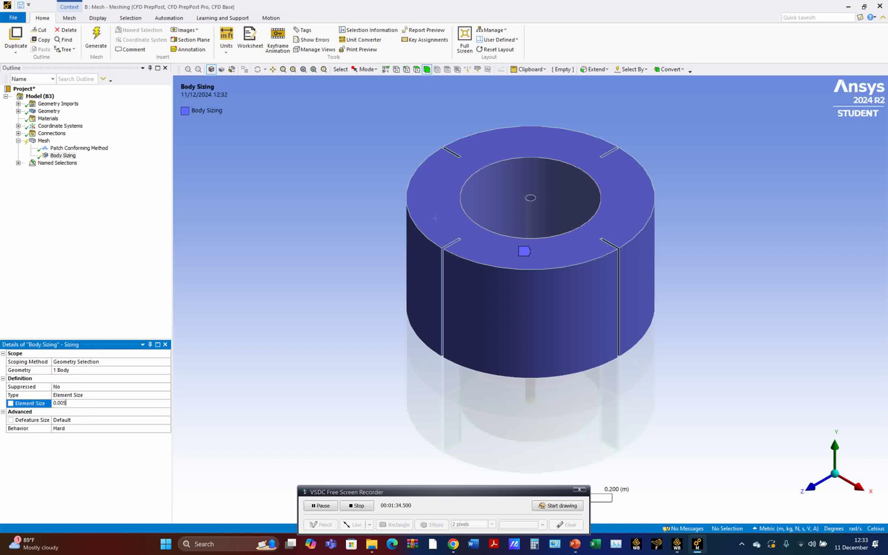
{"action": "key", "text": "Return"}
{"action": "left_click", "coordinate": [114, 403]}
- Set the global mesh's physics preference to CFD and its element size to 0.005 m
{"action": "left_click", "coordinate": [42, 141]}
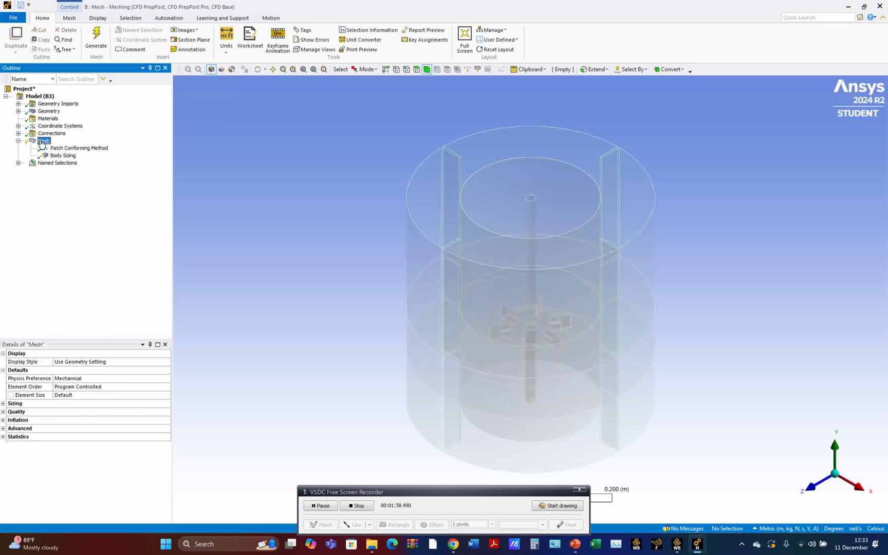
{"action": "left_click", "coordinate": [84, 377]}
{"action": "left_click", "coordinate": [166, 378]}
{"action": "left_click", "coordinate": [109, 404]}
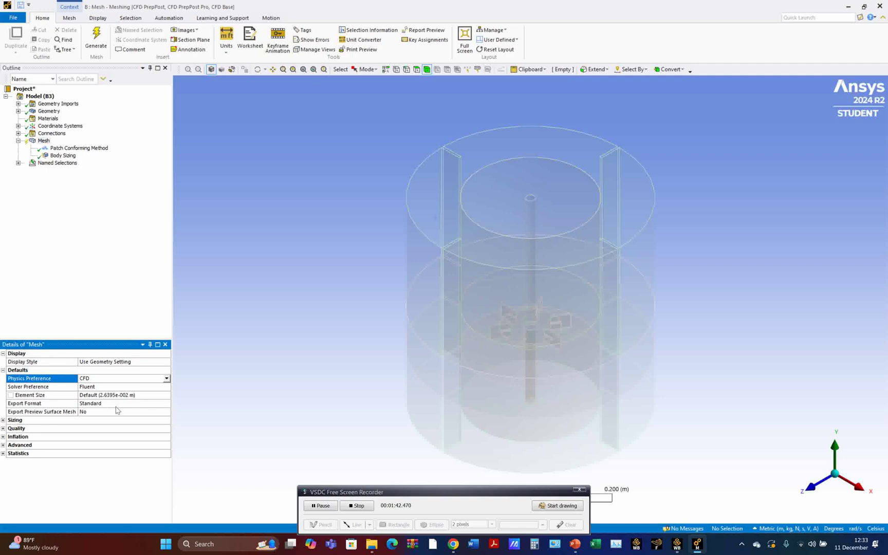
{"action": "left_click", "coordinate": [132, 395]}
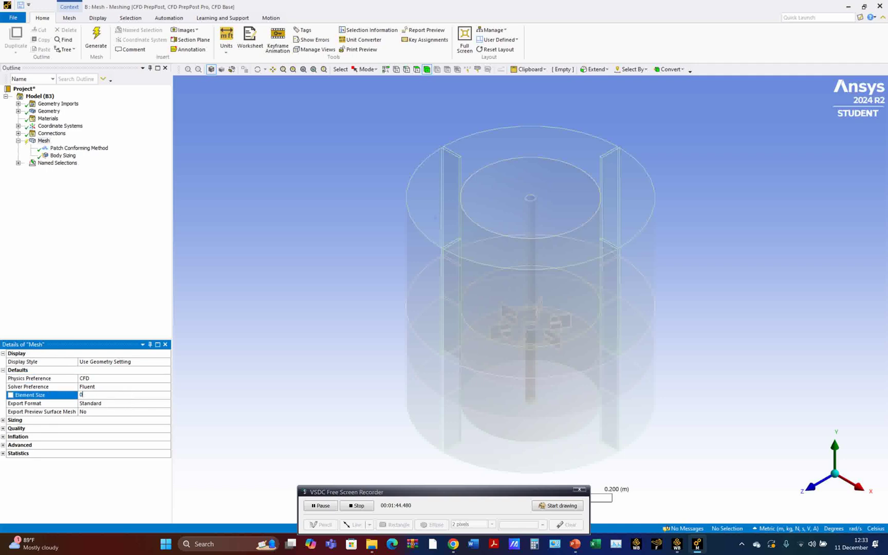
{"action": "key", "text": "Return"}
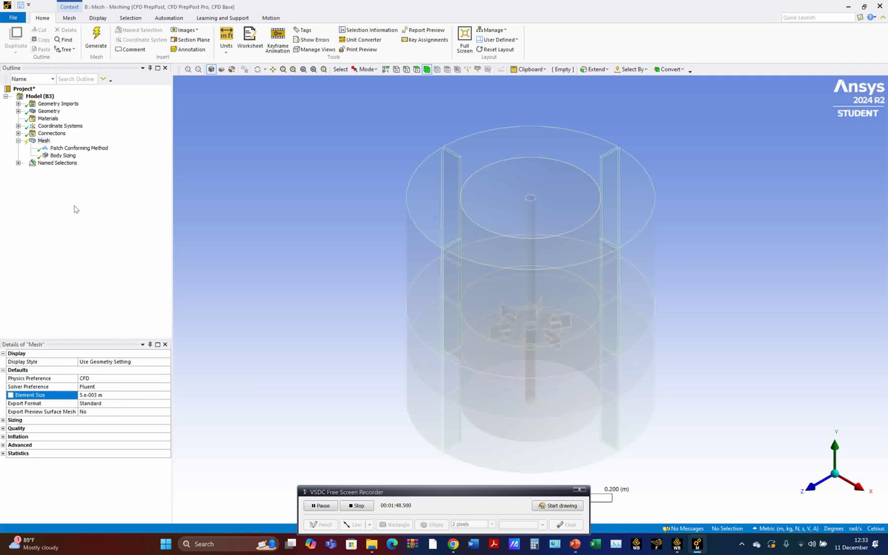
- Generate the mesh and expand its statistics to check the node and element counts
{"action": "right_click", "coordinate": [44, 141]}
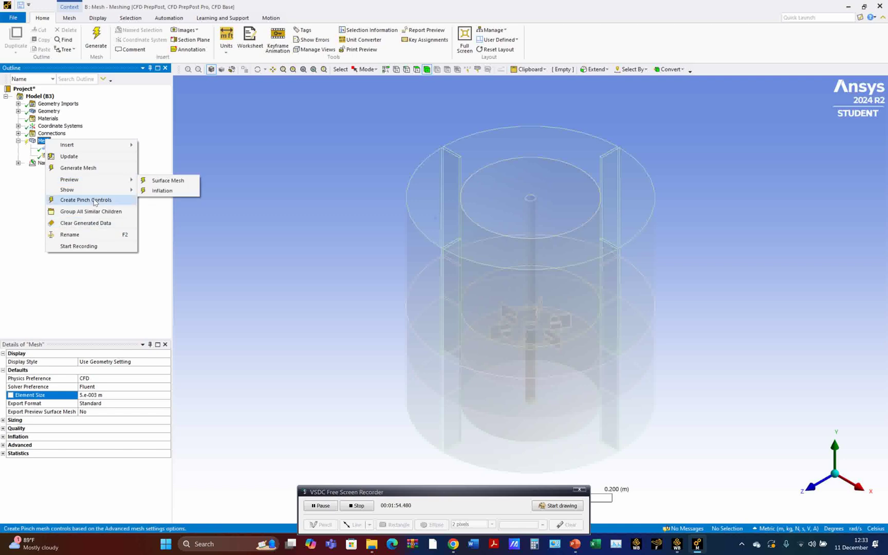
{"action": "left_click", "coordinate": [93, 169]}
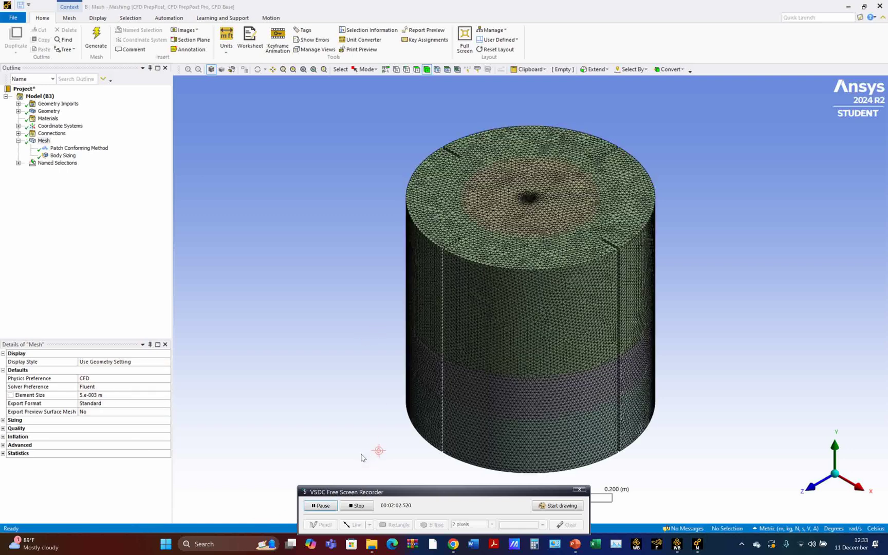
{"action": "left_click", "coordinate": [325, 505]}
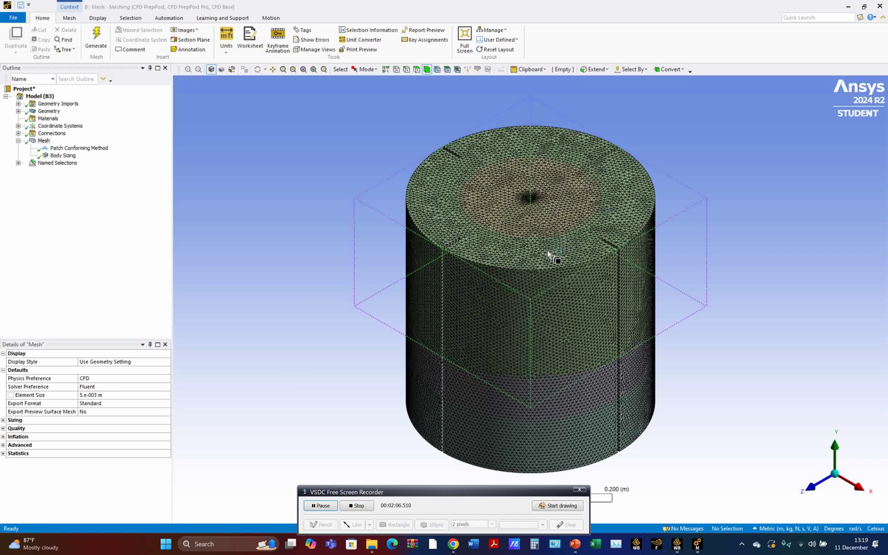
{"action": "left_click", "coordinate": [3, 453]}
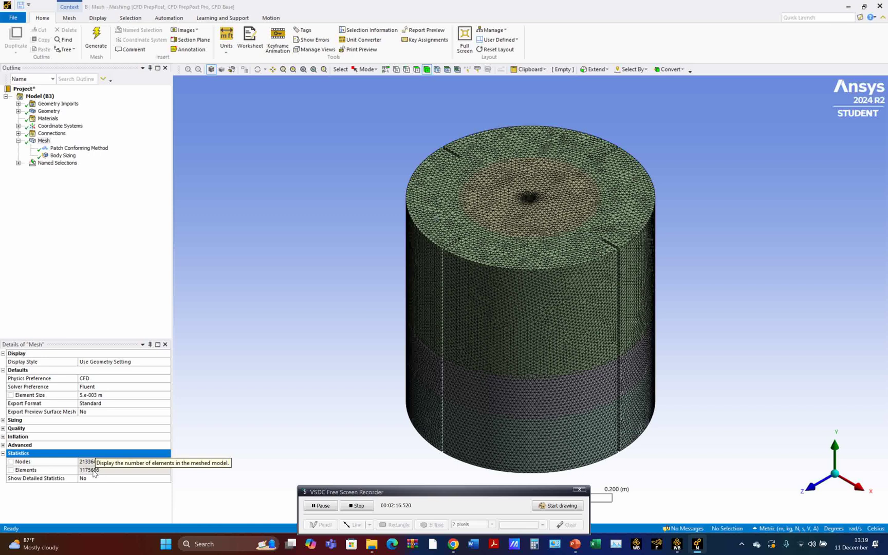
- Set the global mesh element size to 0.0055 m
{"action": "left_click", "coordinate": [108, 396]}
{"action": "type", "text": "0.0055"}
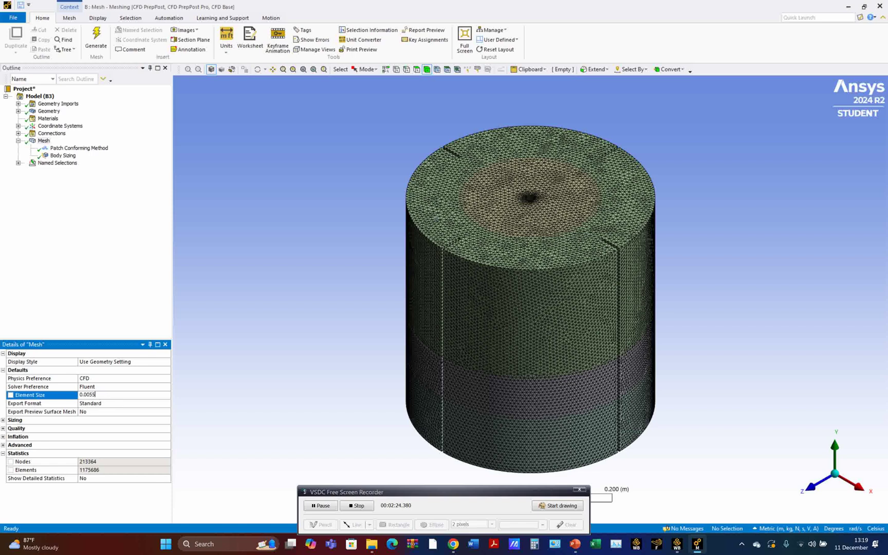
{"action": "key", "text": "Return"}
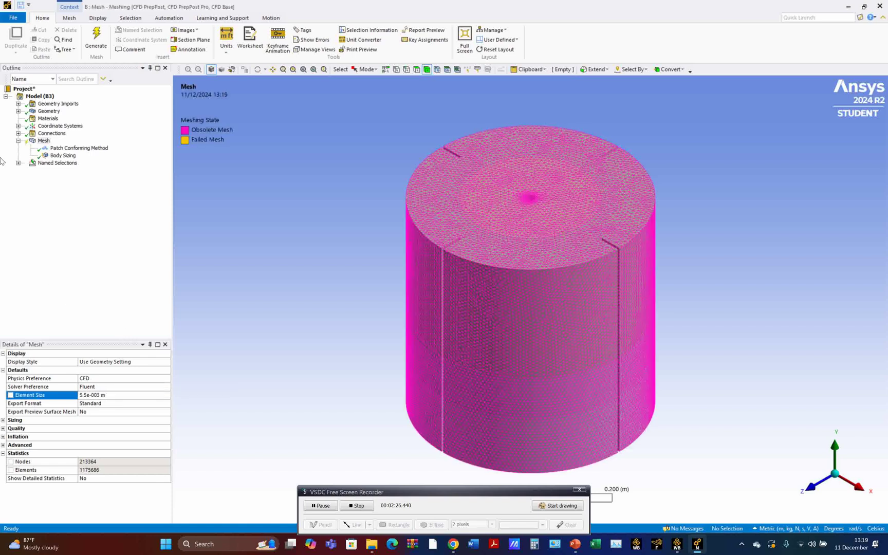
- Set the body sizing's element size to 0.0055 m
{"action": "left_click", "coordinate": [44, 141]}
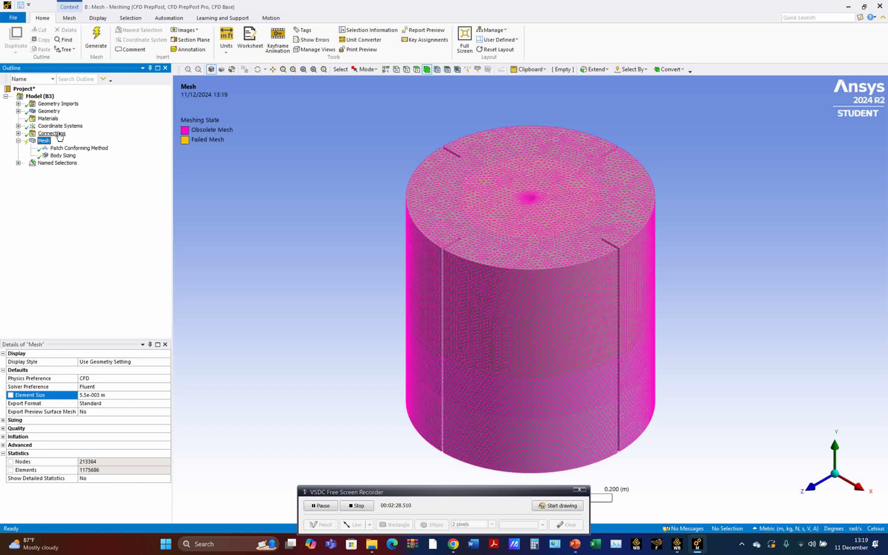
{"action": "left_click", "coordinate": [61, 155]}
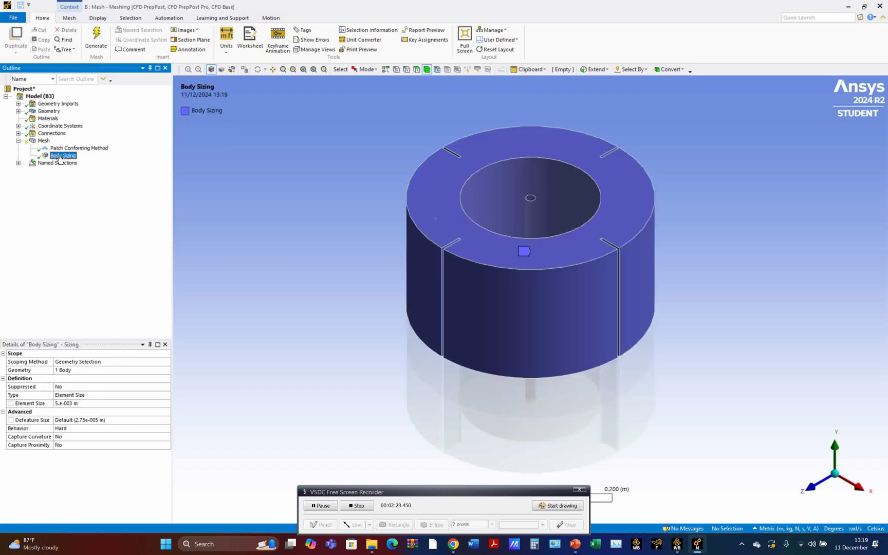
{"action": "left_click", "coordinate": [91, 403]}
{"action": "key", "text": "Return"}
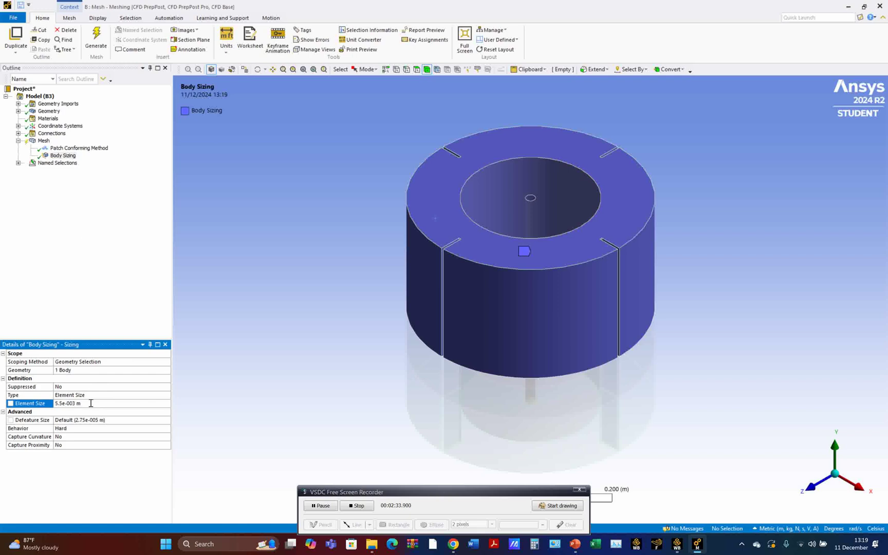
- Clear the obsolete generated mesh data and generate the mesh again with the new element sizes
{"action": "left_click", "coordinate": [44, 140]}
{"action": "right_click", "coordinate": [46, 140]}
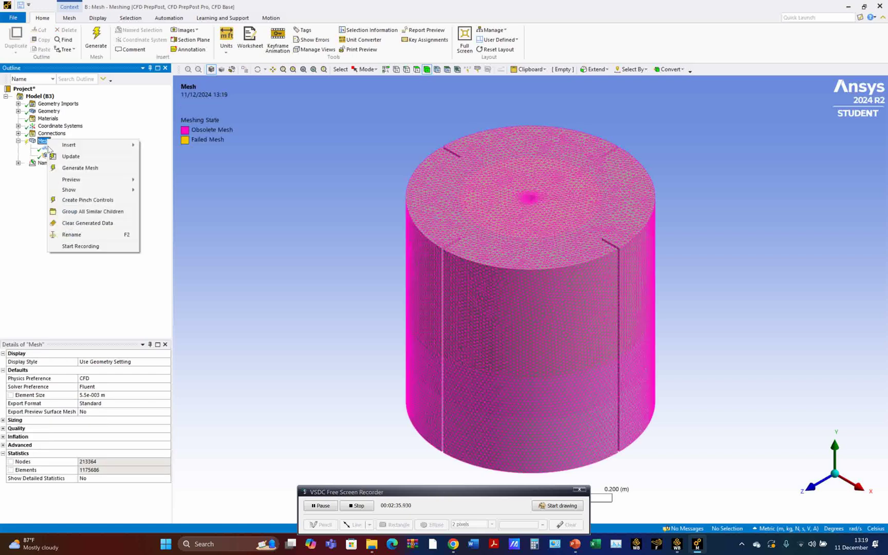
{"action": "left_click", "coordinate": [94, 222]}
{"action": "left_click", "coordinate": [478, 305]}
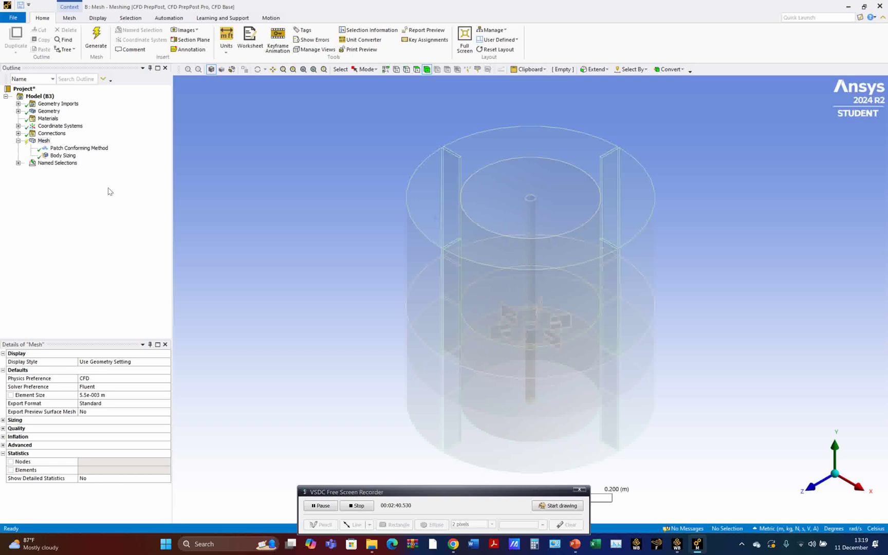
{"action": "left_click", "coordinate": [99, 49]}
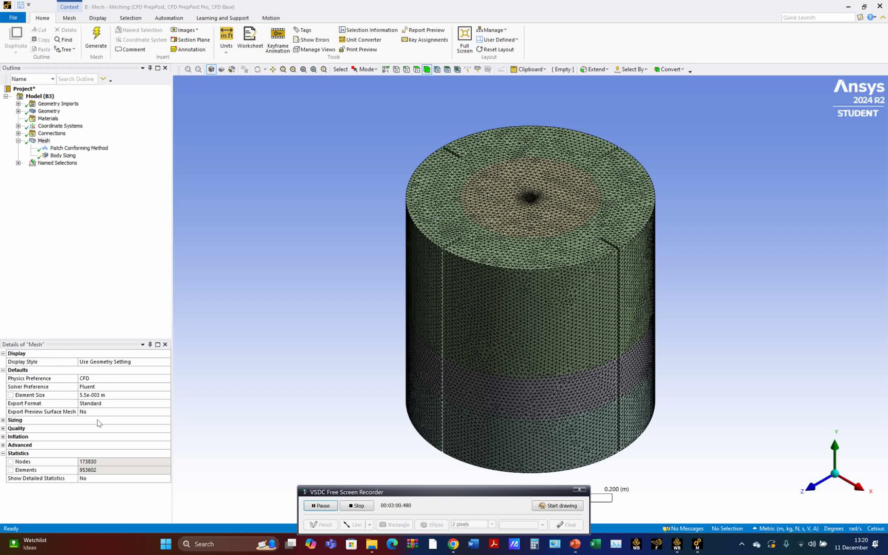
- Set the global mesh element size to 0.0054 m
{"action": "left_click", "coordinate": [111, 394]}
{"action": "left_click", "coordinate": [111, 394]}
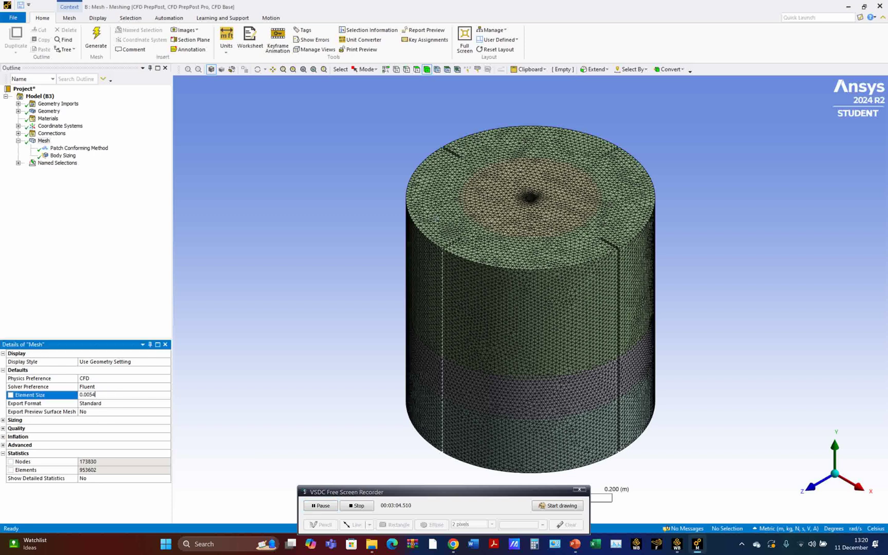
{"action": "key", "text": "Return"}
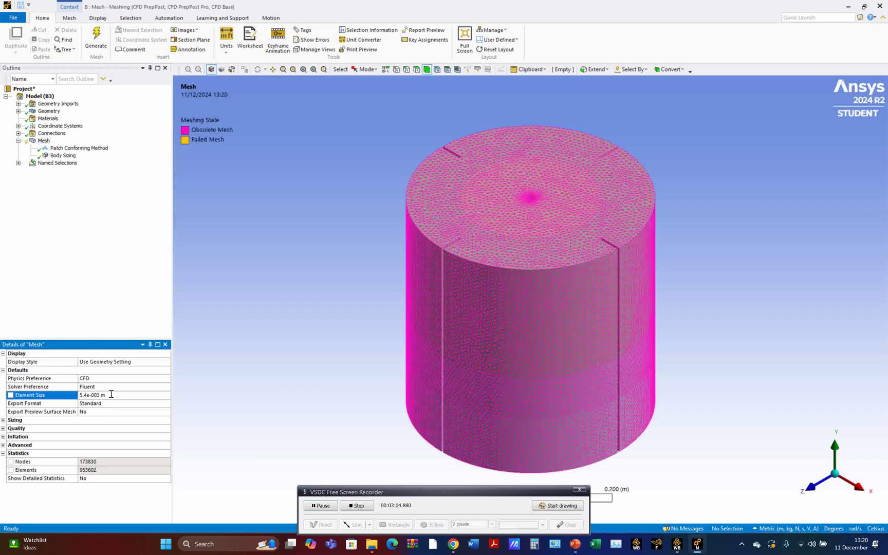
- Set the body sizing's element size to 0.0054 m
{"action": "left_click", "coordinate": [62, 155]}
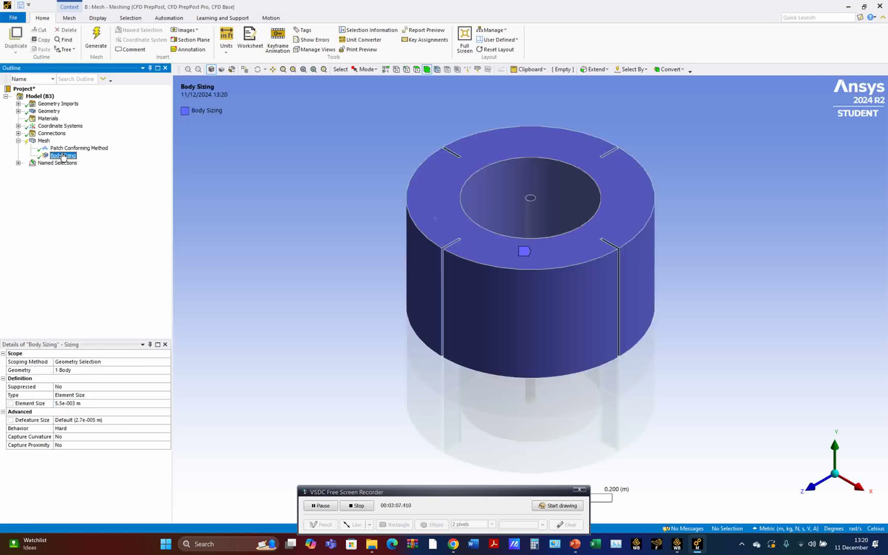
{"action": "left_click", "coordinate": [111, 401]}
{"action": "left_click", "coordinate": [111, 401]}
{"action": "type", "text": "4"}
{"action": "key", "text": "Return"}
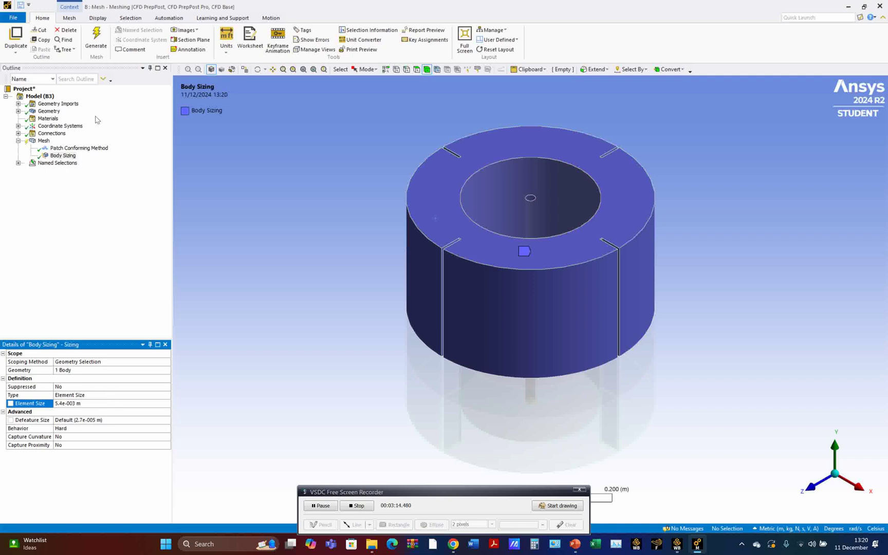
- Clear all generated mesh data and regenerate the mesh with the 0.0054 m element sizes
{"action": "right_click", "coordinate": [41, 141]}
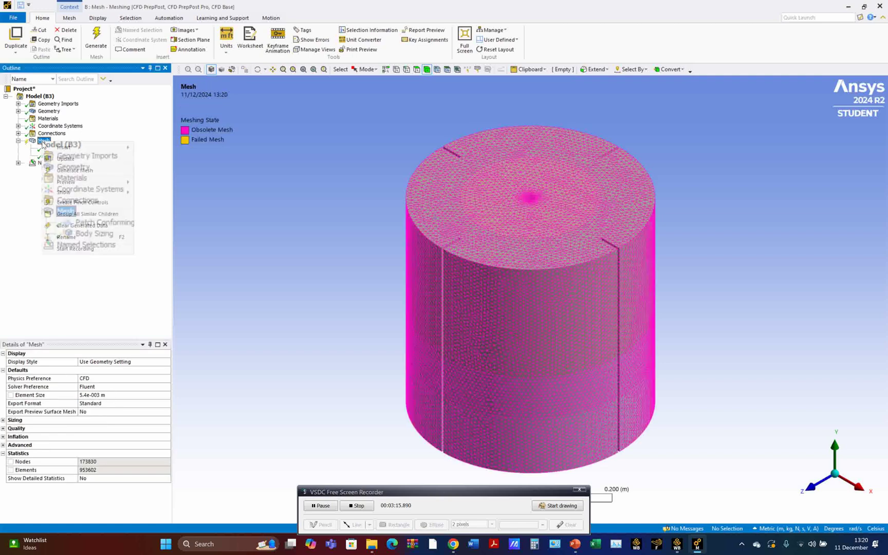
{"action": "left_click", "coordinate": [75, 227]}
{"action": "left_click", "coordinate": [473, 304]}
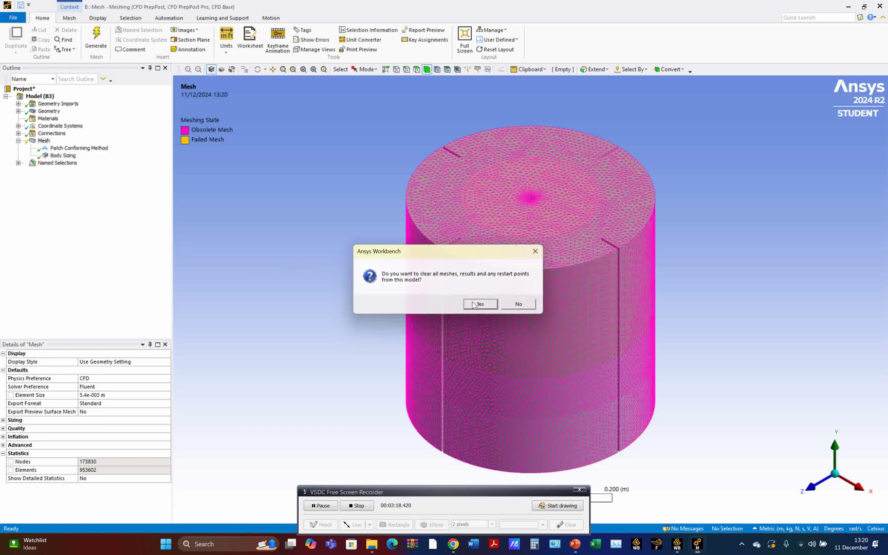
{"action": "left_click", "coordinate": [95, 48]}
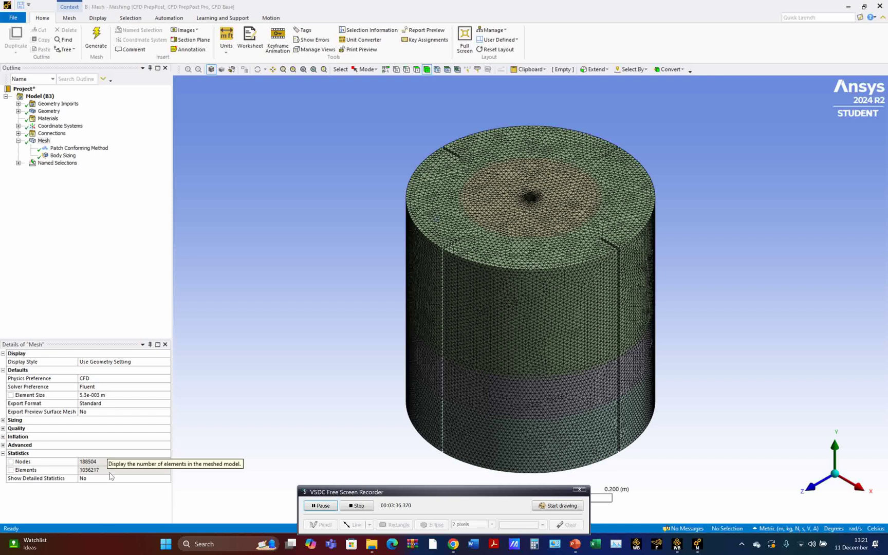
- Check the element sizes in the global mesh settings and the body sizing, and return to the mesh statistics
{"action": "left_click", "coordinate": [117, 395]}
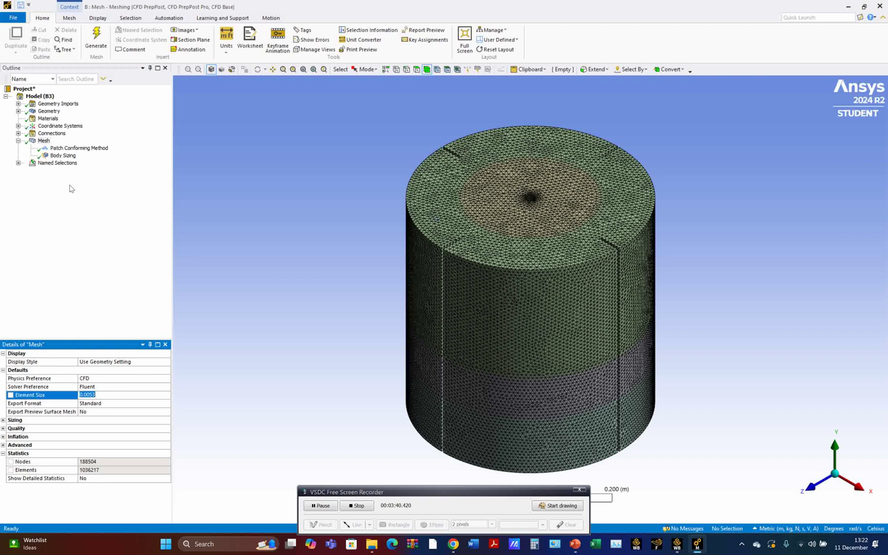
{"action": "left_click", "coordinate": [70, 155]}
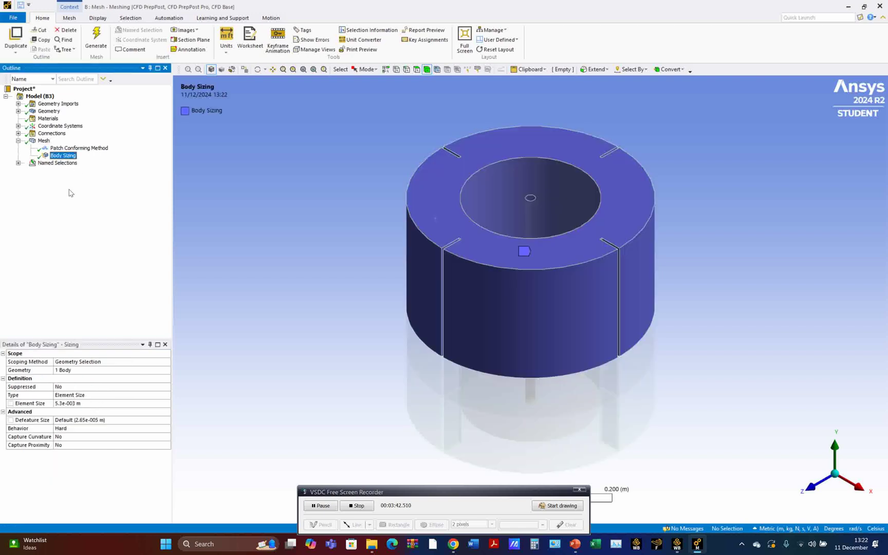
{"action": "left_click", "coordinate": [44, 141]}
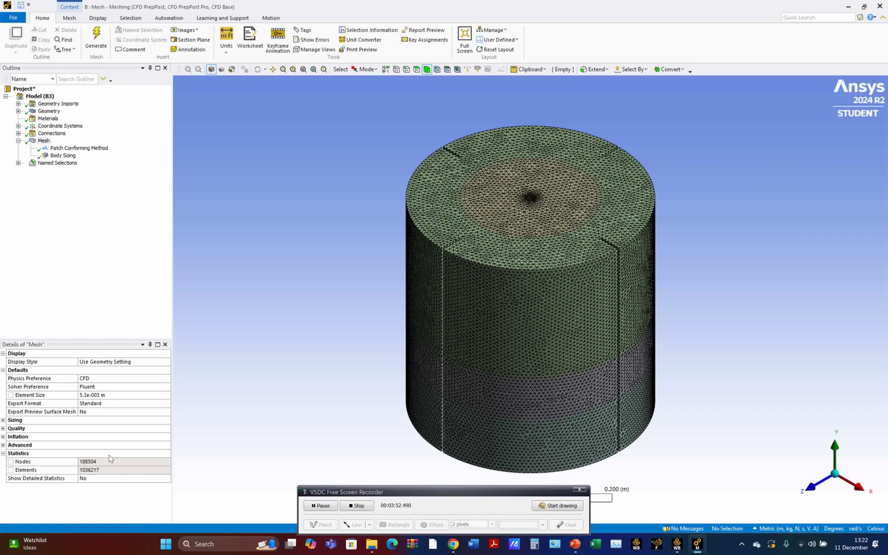
- Examine the faces covered by the named selections, including batas, impeller, permukaan, dasar and shaft
{"action": "left_click", "coordinate": [18, 163]}
{"action": "left_click", "coordinate": [56, 170]}
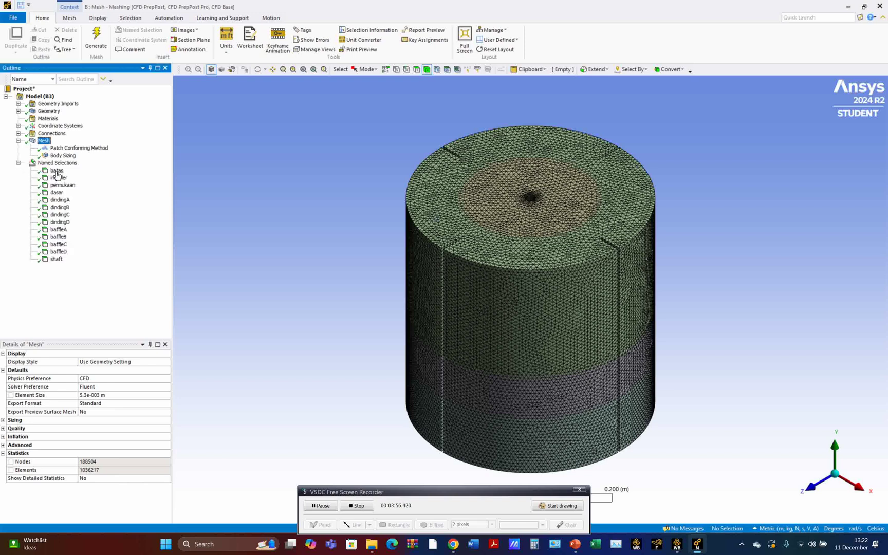
{"action": "left_click", "coordinate": [58, 178]}
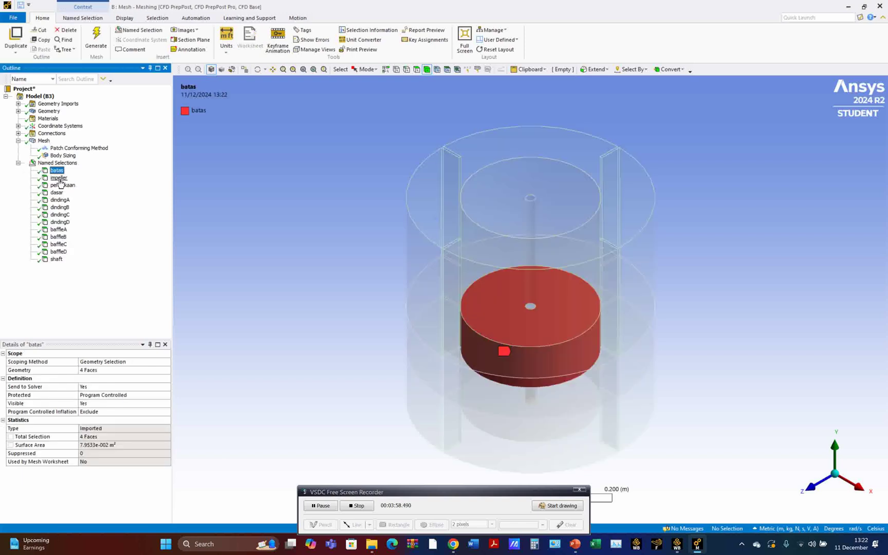
{"action": "middle_click_drag", "start_coordinate": [278, 250], "coordinate": [276, 106]}
{"action": "key", "text": "super+r"}
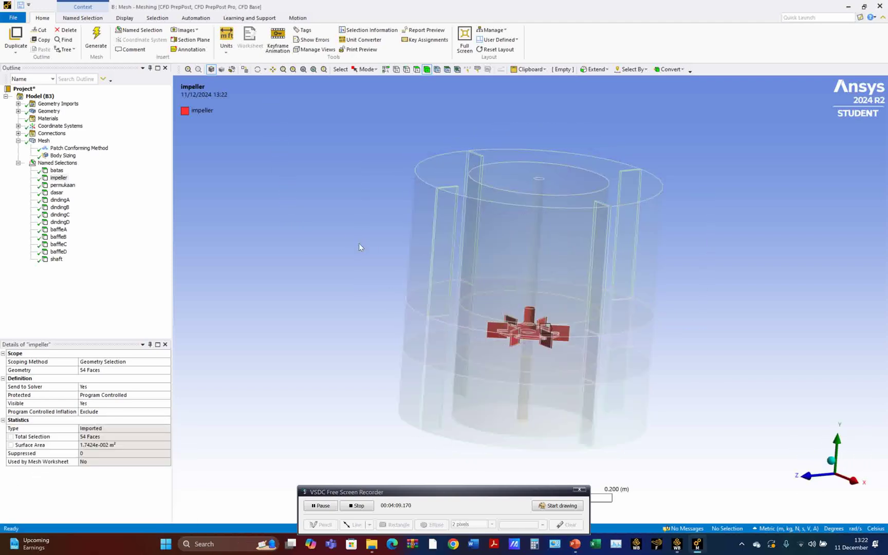
{"action": "left_click", "coordinate": [62, 186]}
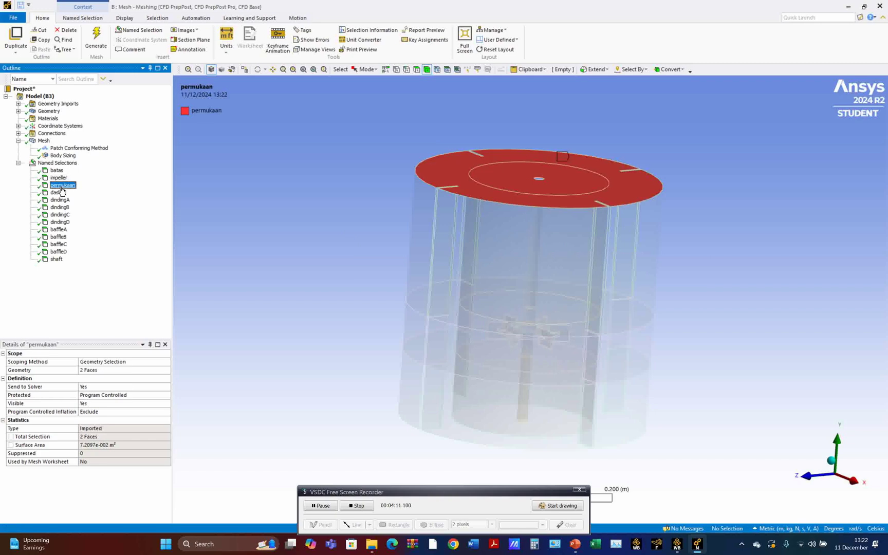
{"action": "left_click", "coordinate": [61, 194]}
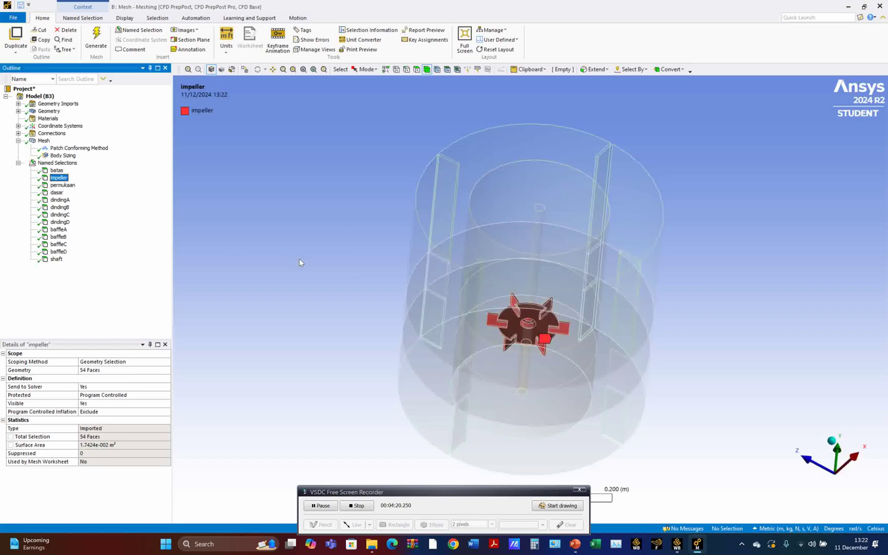
{"action": "middle_click_drag", "start_coordinate": [298, 262], "coordinate": [301, 360]}
{"action": "middle_click_drag", "start_coordinate": [294, 297], "coordinate": [291, 377]}
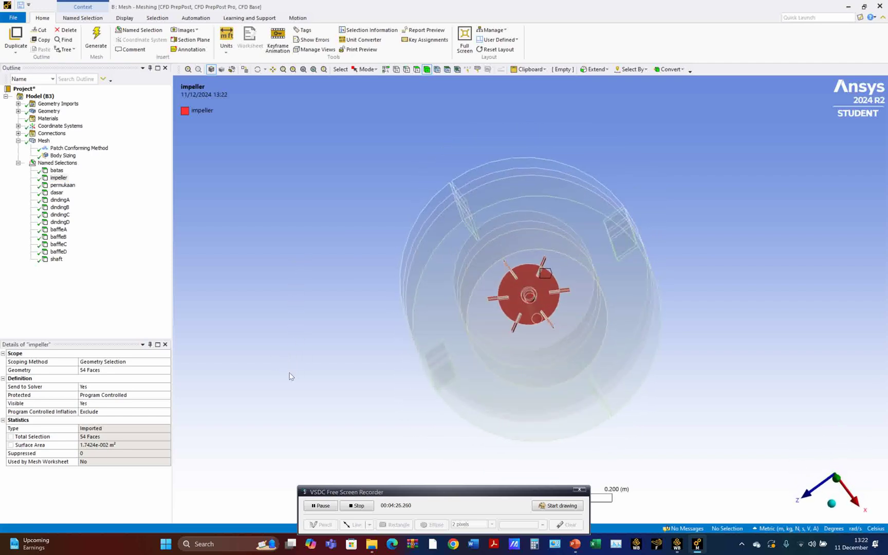
{"action": "left_click", "coordinate": [56, 259]}
{"action": "middle_click_drag", "start_coordinate": [353, 335], "coordinate": [348, 232]}
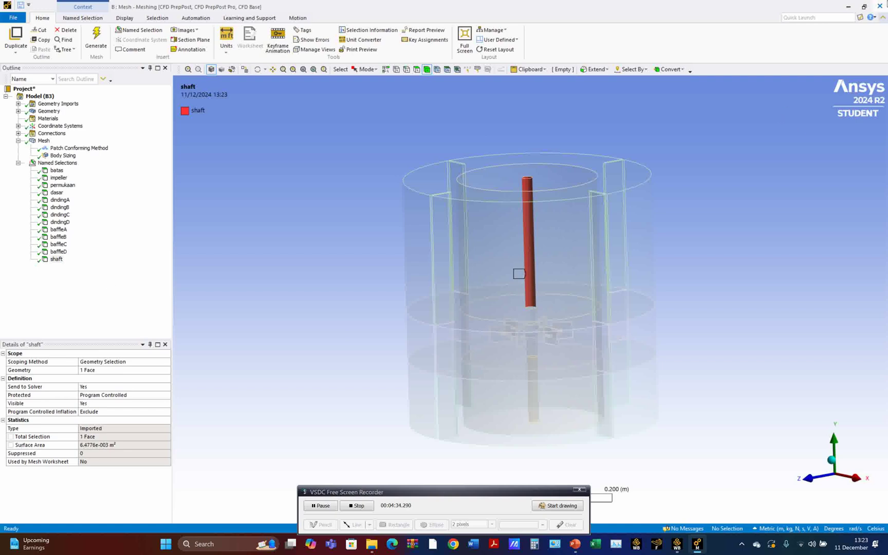
- Switch to Workbench and add a standalone Mesh system named moving beside the existing mesh system
{"action": "left_click", "coordinate": [849, 7]}
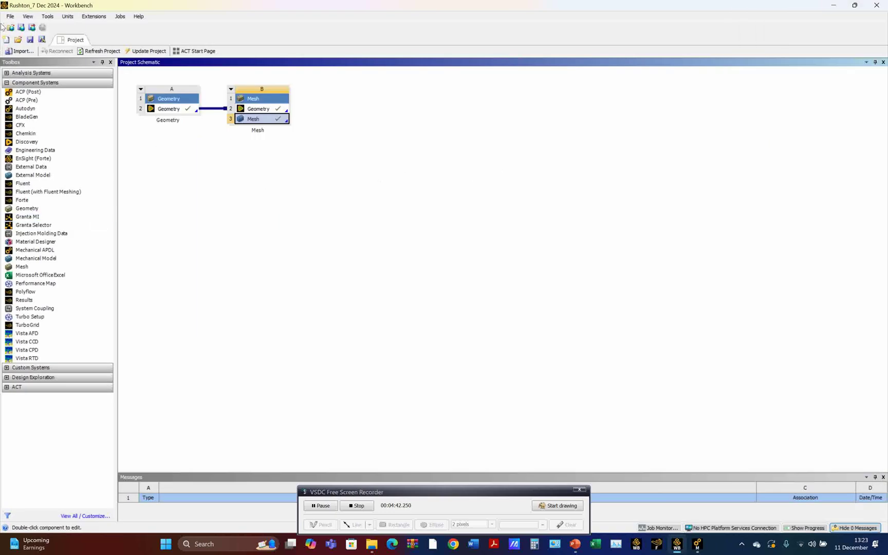
{"action": "left_click_drag", "start_coordinate": [21, 266], "coordinate": [347, 115]}
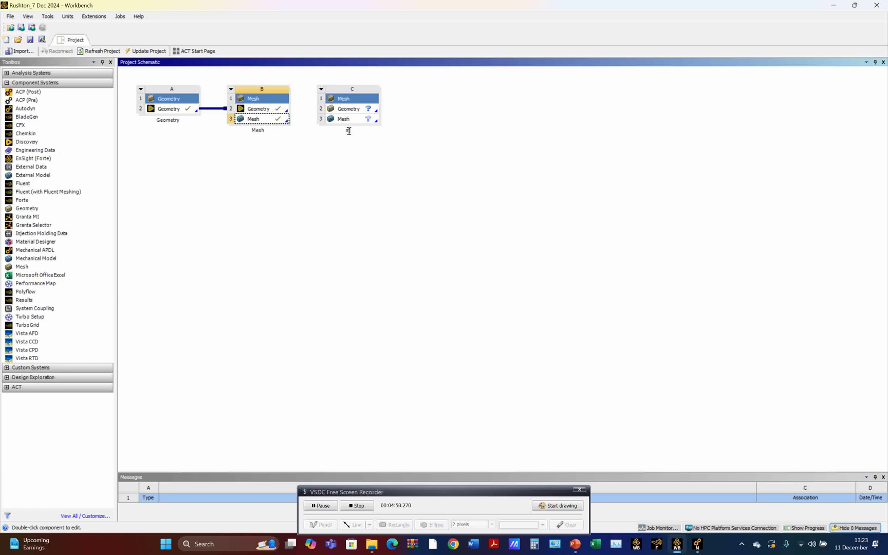
{"action": "type", "text": "moving"}
{"action": "key", "text": "Return"}
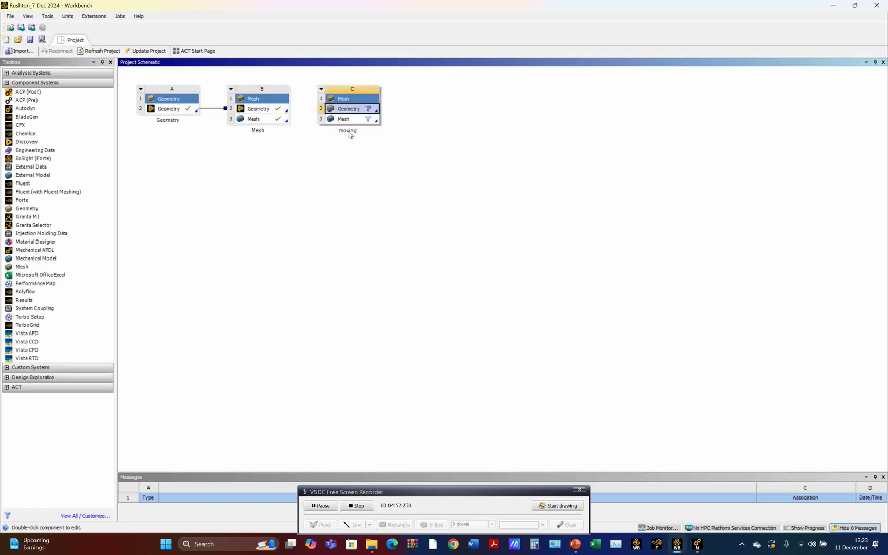
- Add another standalone Mesh system to the project schematic and name it static
{"action": "left_click_drag", "start_coordinate": [44, 267], "coordinate": [439, 121]}
{"action": "type", "text": "static"}
{"action": "key", "text": "Return"}
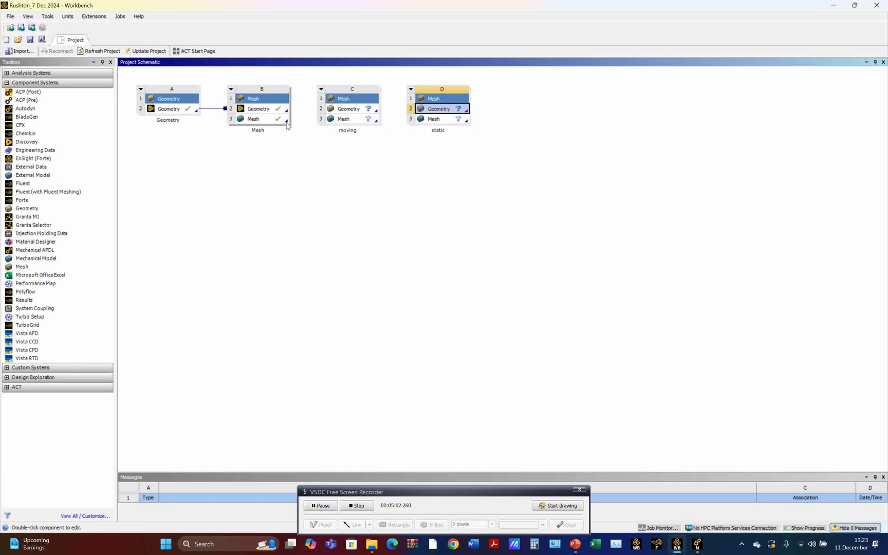
- Update the original mesh and transfer it into the Mesh cells of the moving and static systems
{"action": "left_click_drag", "start_coordinate": [284, 124], "coordinate": [338, 120]}
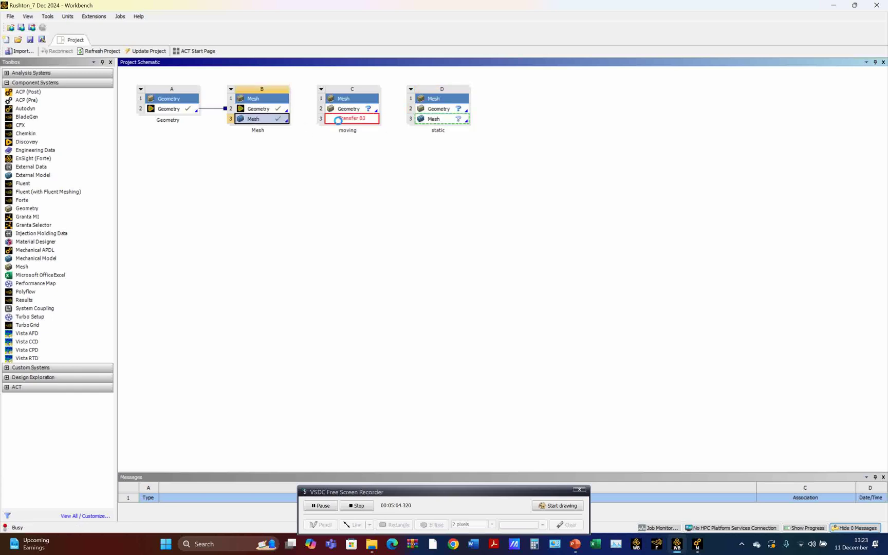
{"action": "right_click", "coordinate": [281, 120]}
{"action": "left_click", "coordinate": [312, 173]}
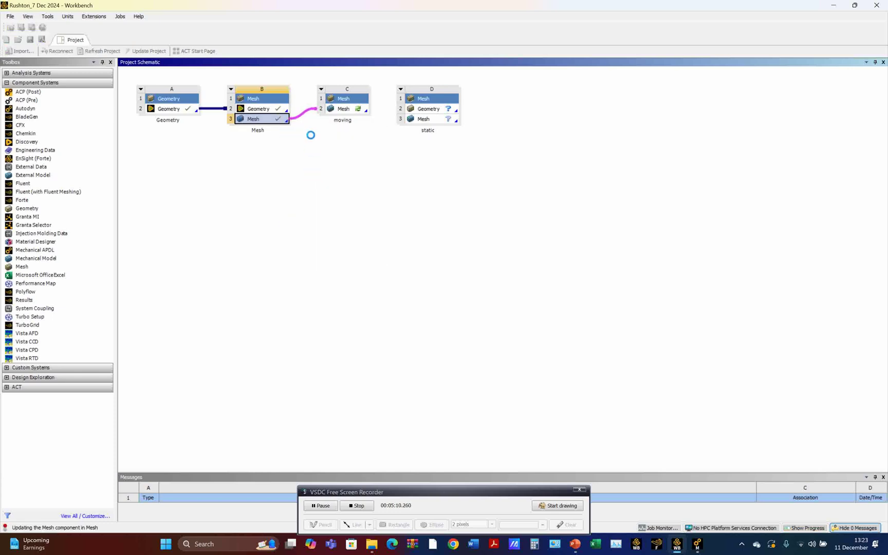
{"action": "left_click_drag", "start_coordinate": [281, 122], "coordinate": [420, 120]}
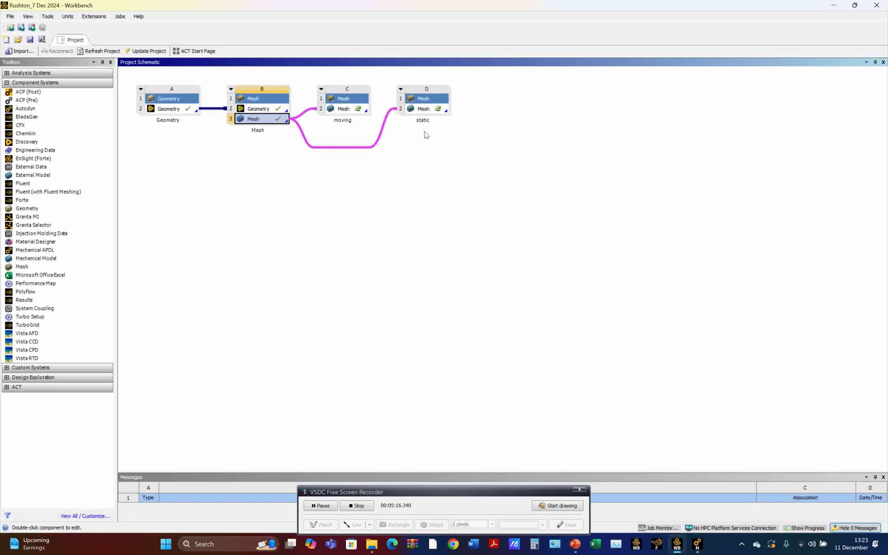
- Open the moving system's mesh for editing, expand its named selections and suppress the upper inner cylinder body
{"action": "double_click", "coordinate": [358, 112]}
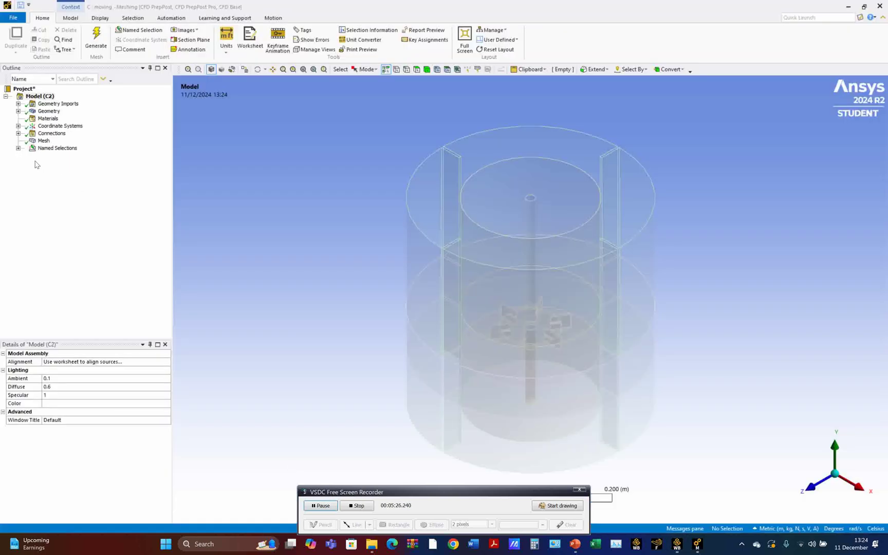
{"action": "left_click", "coordinate": [18, 148]}
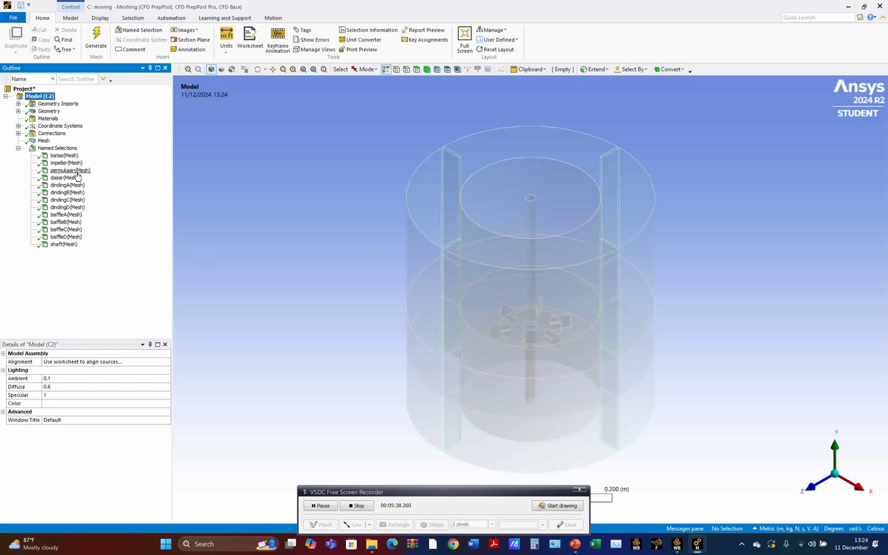
{"action": "left_click", "coordinate": [426, 69]}
{"action": "left_click", "coordinate": [511, 194]}
{"action": "right_click", "coordinate": [505, 188]}
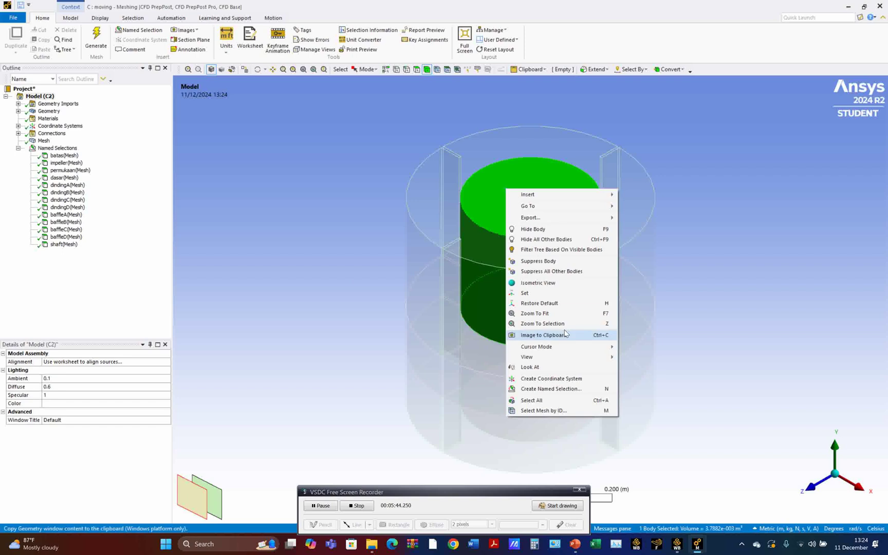
{"action": "mouse_move", "coordinate": [548, 354]}
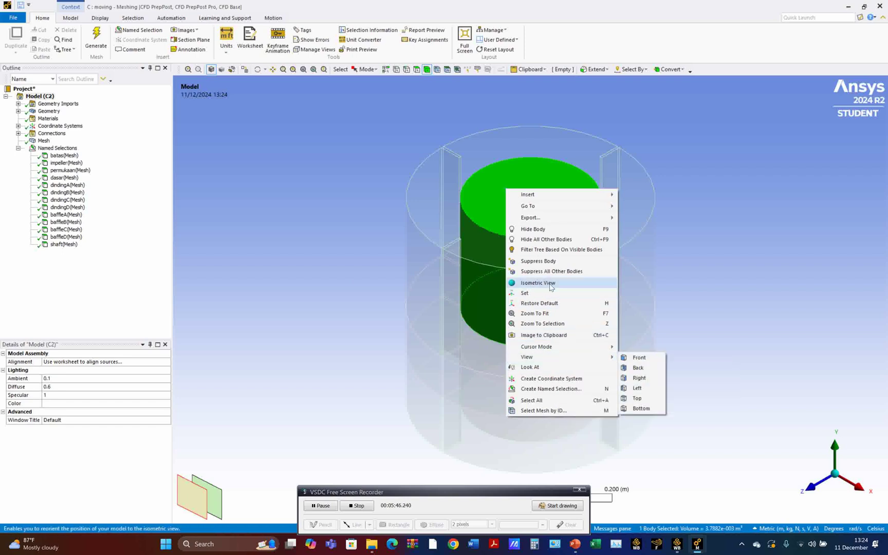
{"action": "left_click", "coordinate": [536, 261]}
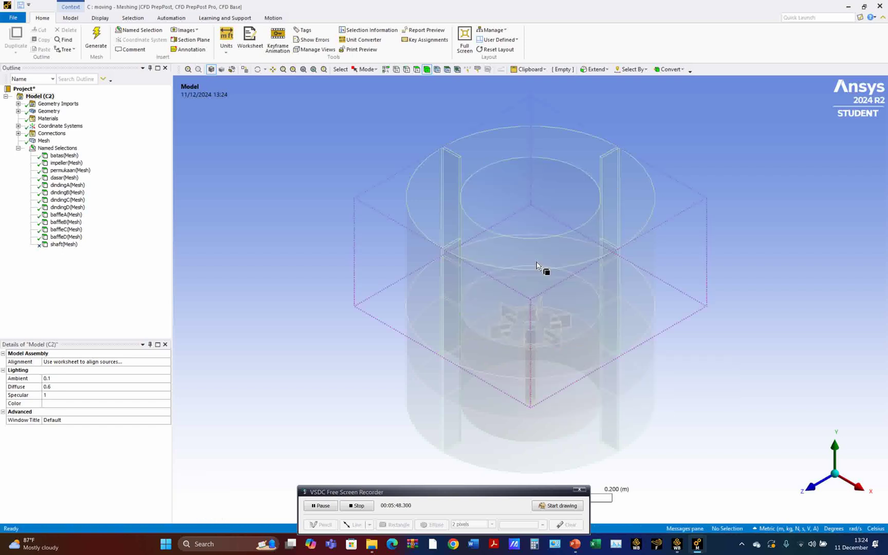
- Suppress the upper, middle and lower outer ring bodies that contain the baffles
{"action": "left_click", "coordinate": [456, 237]}
{"action": "right_click", "coordinate": [452, 234]}
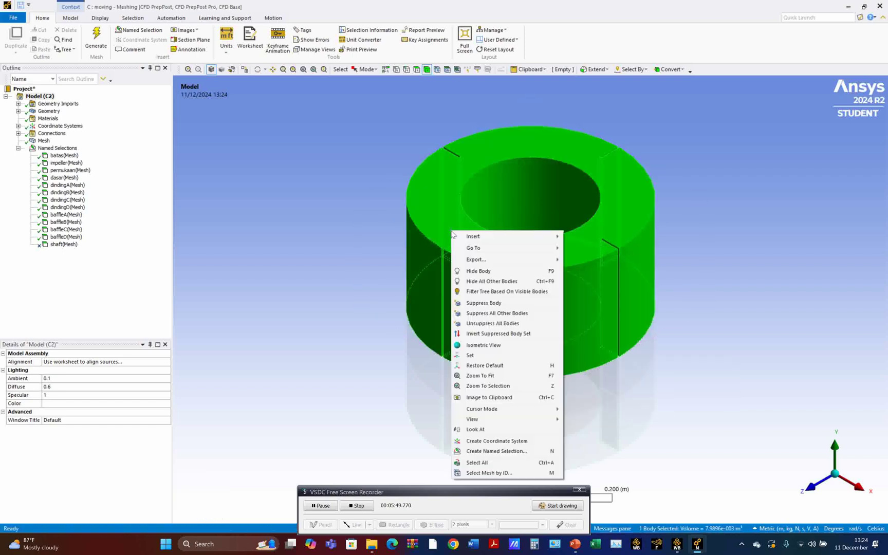
{"action": "left_click", "coordinate": [486, 303]}
{"action": "left_click", "coordinate": [429, 301]}
{"action": "right_click", "coordinate": [429, 301]}
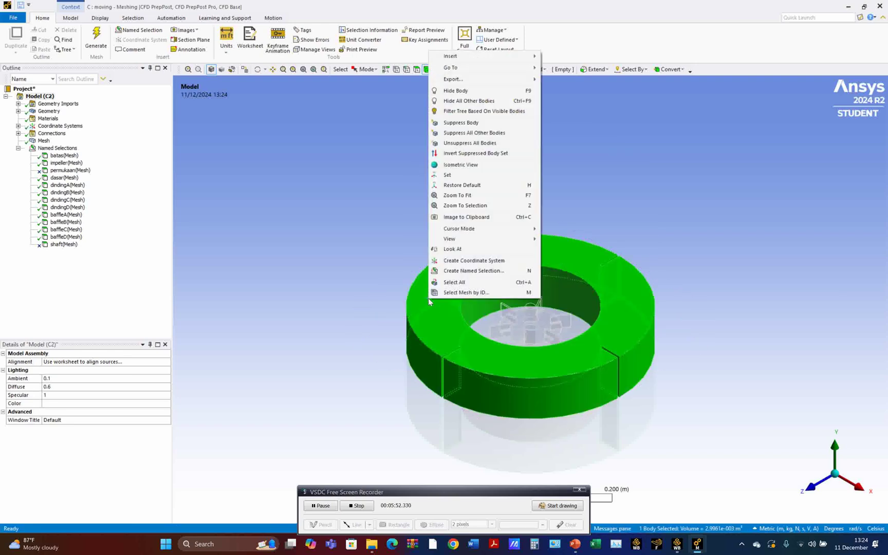
{"action": "left_click", "coordinate": [477, 133]}
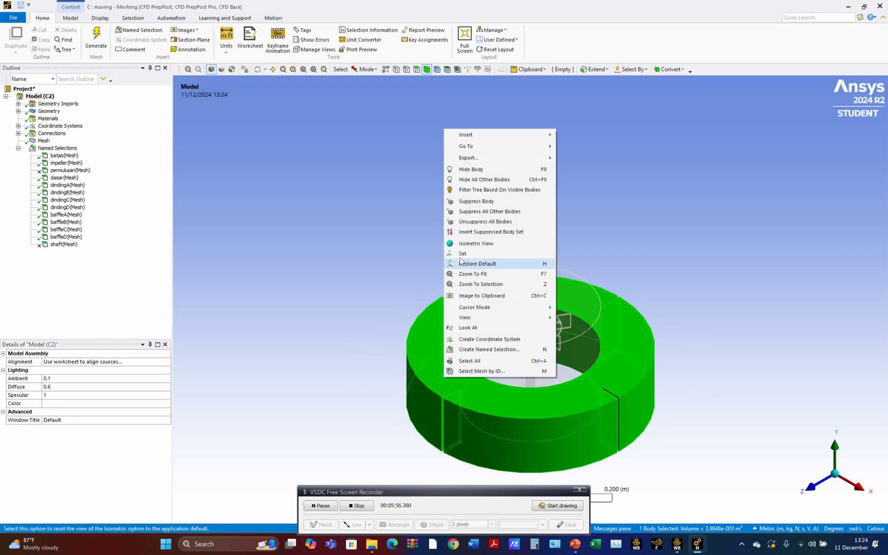
{"action": "left_click", "coordinate": [478, 201]}
- Suppress the lower inner cylinder body and the shaft section extending below the impeller zone
{"action": "left_click", "coordinate": [507, 409]}
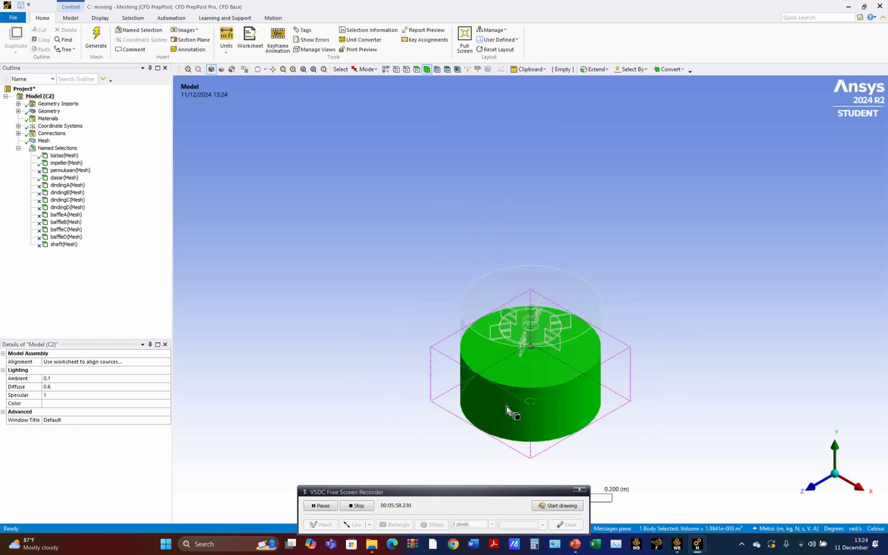
{"action": "right_click", "coordinate": [508, 409]}
{"action": "left_click", "coordinate": [544, 232]}
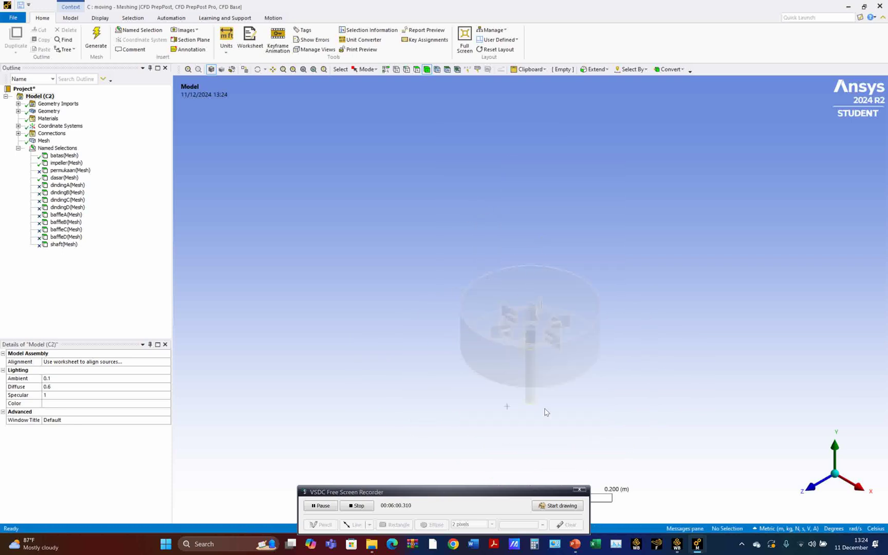
{"action": "left_click", "coordinate": [530, 406]}
{"action": "right_click", "coordinate": [531, 407]}
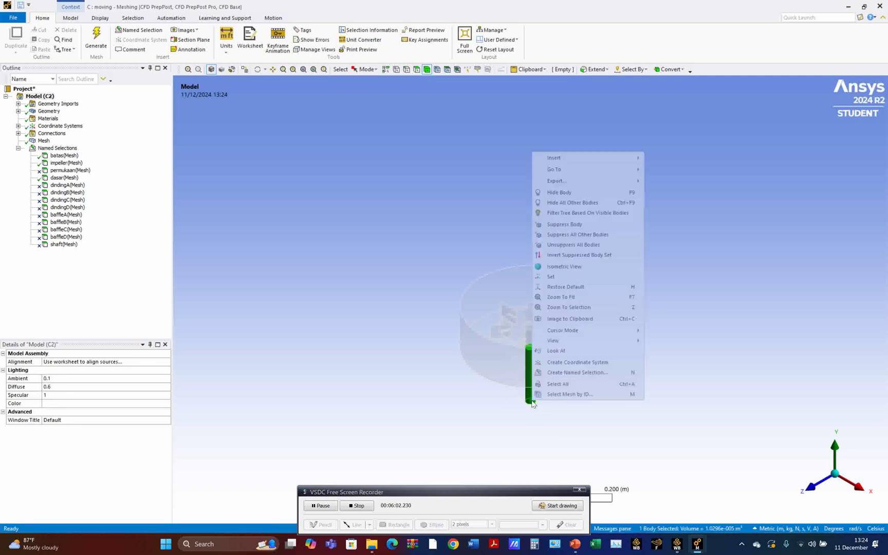
{"action": "left_click", "coordinate": [570, 225]}
{"action": "middle_click_drag", "start_coordinate": [480, 245], "coordinate": [421, 261]}
{"action": "key", "text": "super+r"}
{"action": "type", "text": "WWW.MI"}
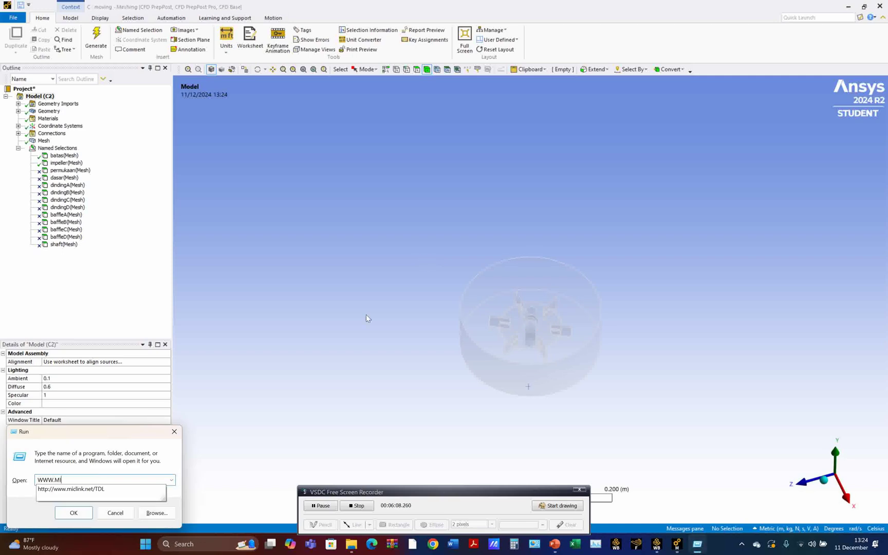
{"action": "type", "text": "CLINK.NET/TDL"}
{"action": "left_click", "coordinate": [175, 433]}
{"action": "key", "text": "Return"}
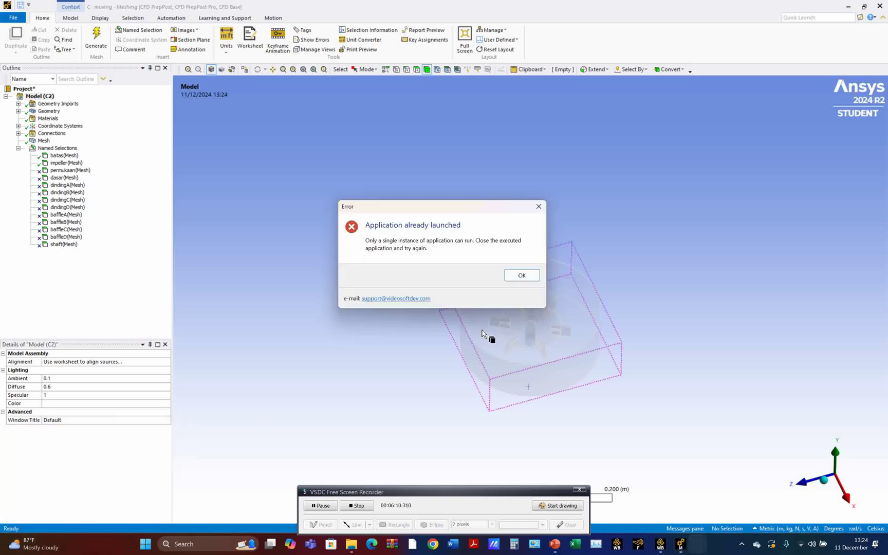
{"action": "left_click", "coordinate": [520, 275]}
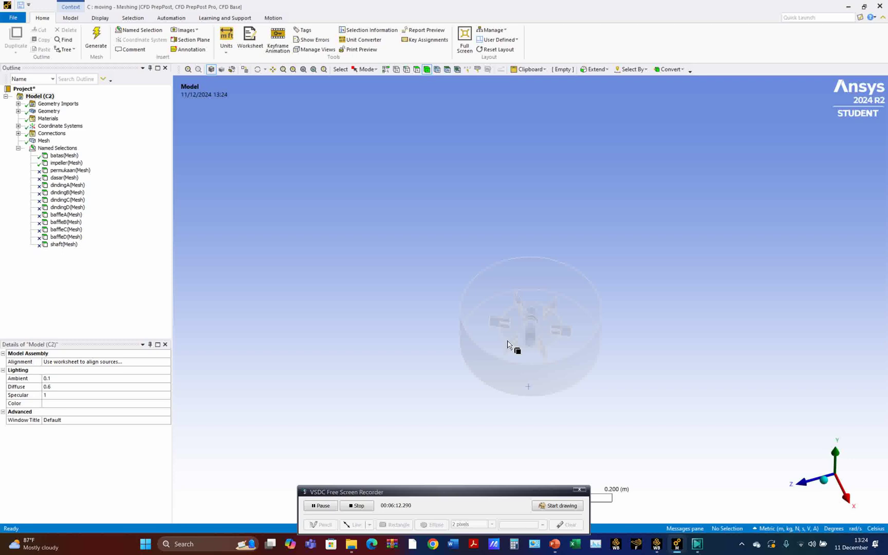
- Examine the batas and impeller named selections on the remaining moving-zone bodies
{"action": "scroll", "coordinate": [434, 355], "scroll_direction": "up", "scroll_amount": 3}
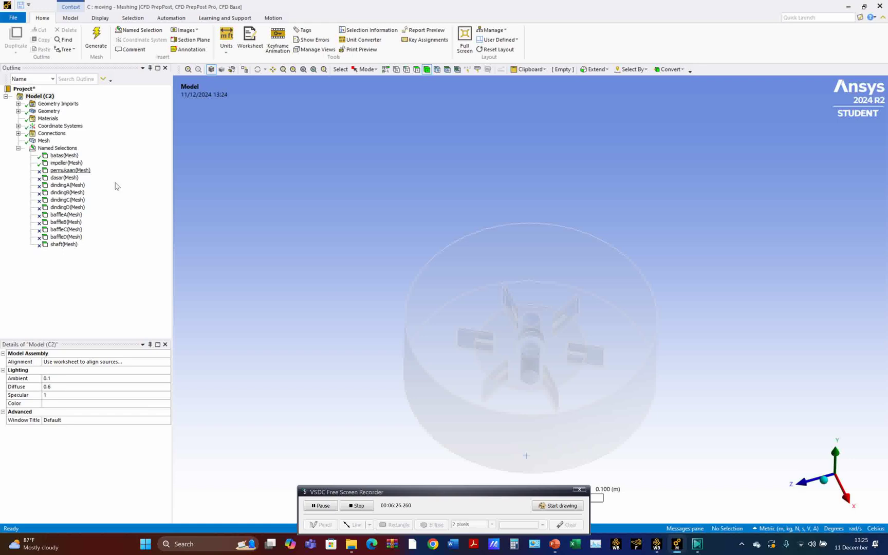
{"action": "left_click", "coordinate": [64, 156]}
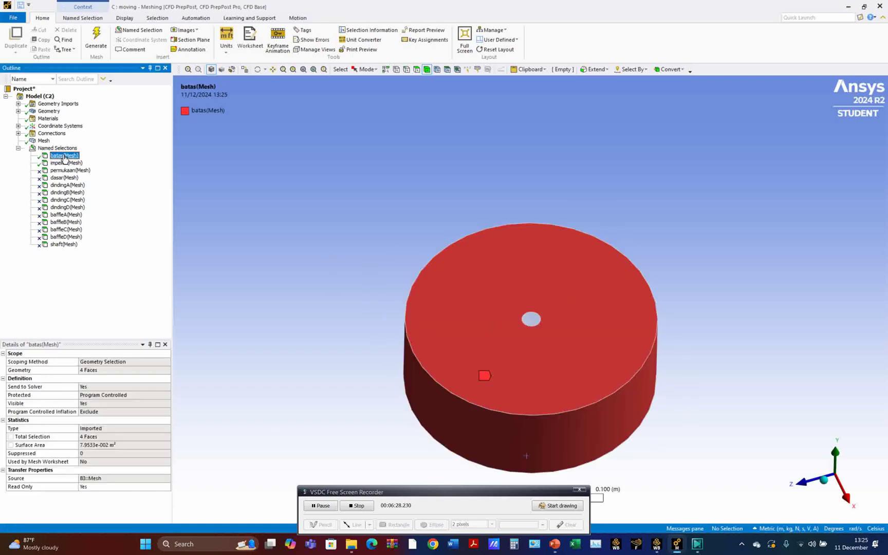
{"action": "left_click", "coordinate": [67, 163]}
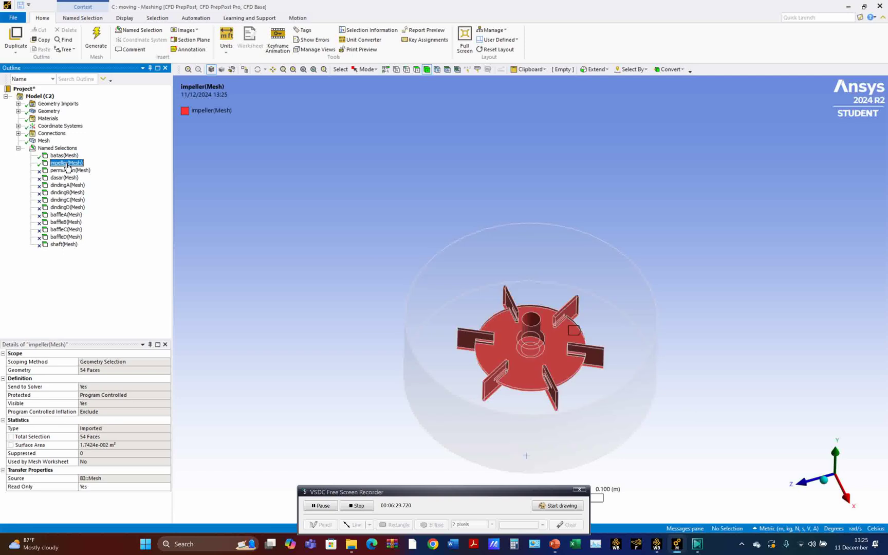
- Start exporting the moving-zone mesh as a FLUENT input file
{"action": "left_click", "coordinate": [13, 17]}
{"action": "left_click", "coordinate": [6, 212]}
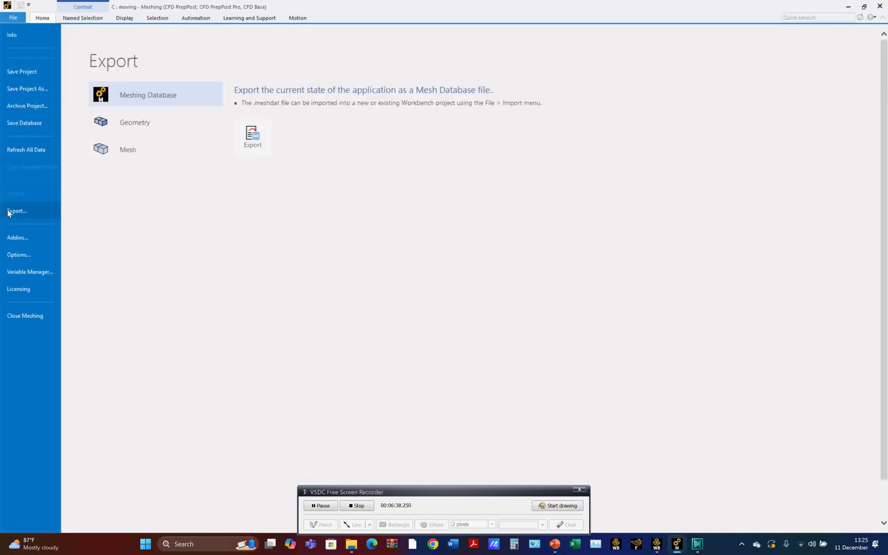
{"action": "left_click", "coordinate": [123, 148]}
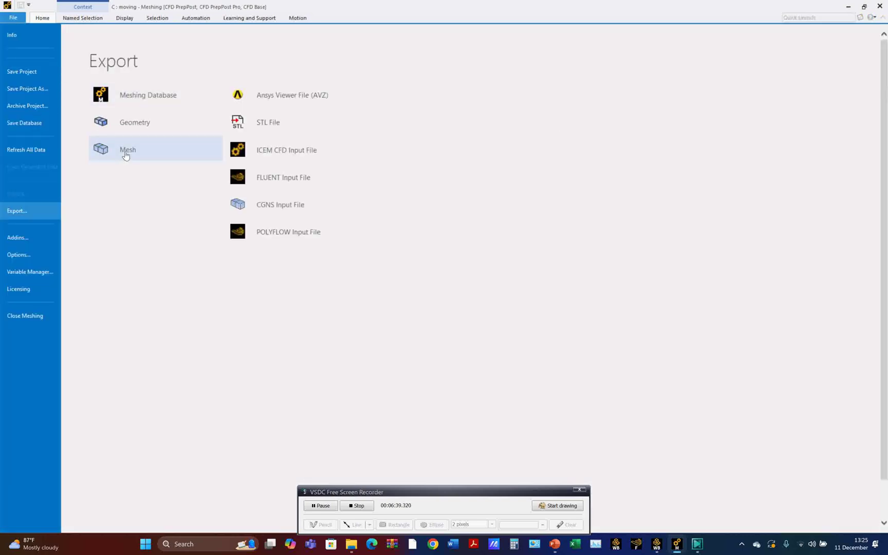
{"action": "left_click", "coordinate": [280, 180]}
{"action": "left_click", "coordinate": [387, 136]}
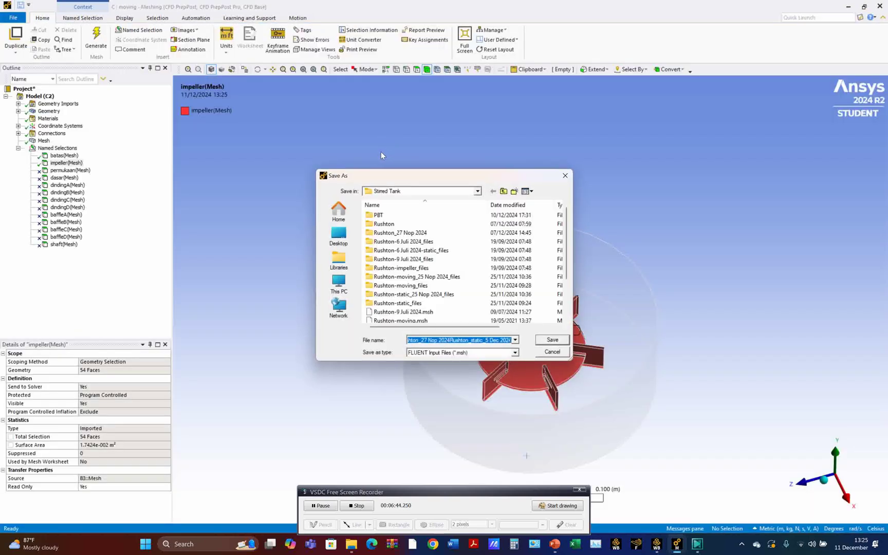
- Browse to the Rushton_Geometry folder in Downloads as the save location for the exported mesh
{"action": "double_click", "coordinate": [381, 225]}
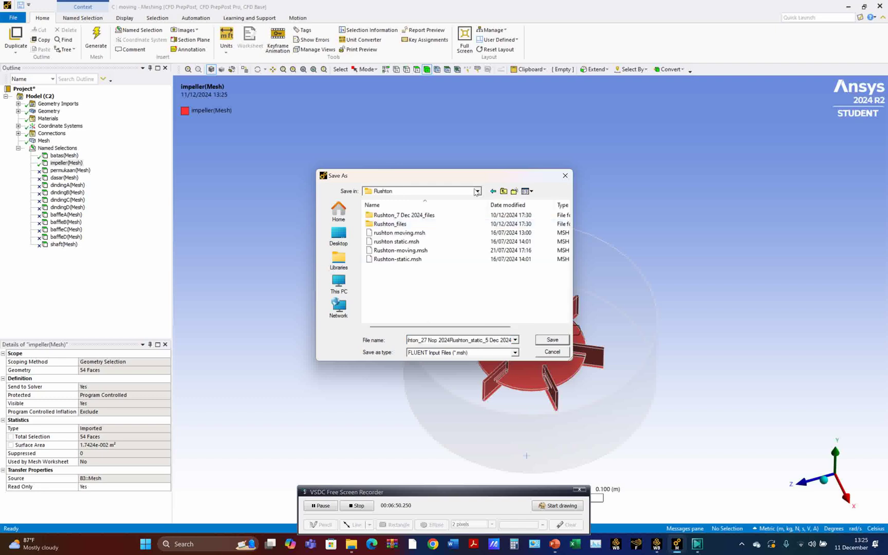
{"action": "left_click", "coordinate": [337, 286]}
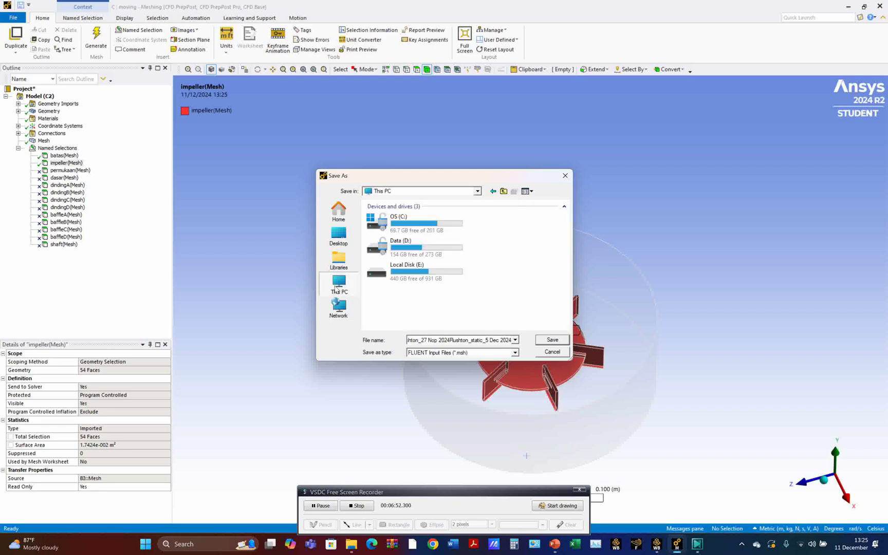
{"action": "double_click", "coordinate": [397, 226]}
{"action": "left_click", "coordinate": [381, 242]}
{"action": "double_click", "coordinate": [380, 242]}
{"action": "double_click", "coordinate": [384, 218]}
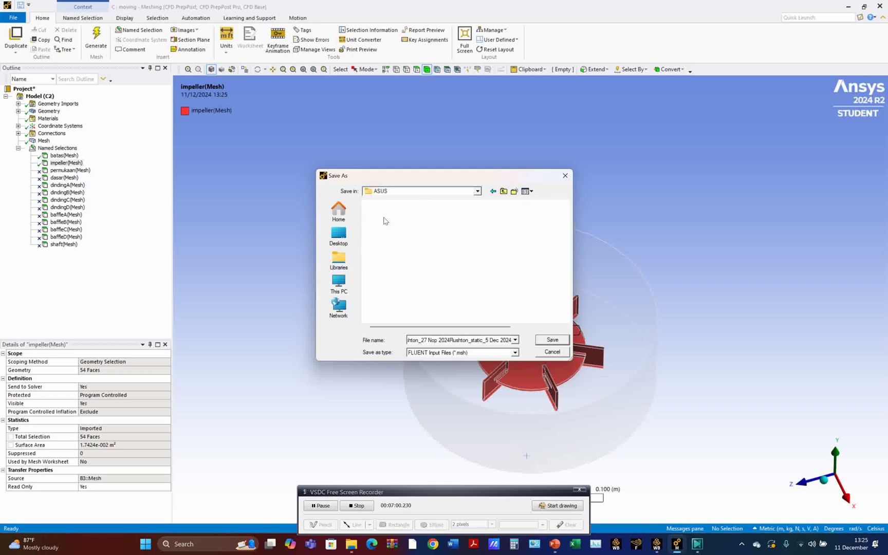
{"action": "left_click", "coordinate": [388, 285]}
{"action": "double_click", "coordinate": [388, 286]}
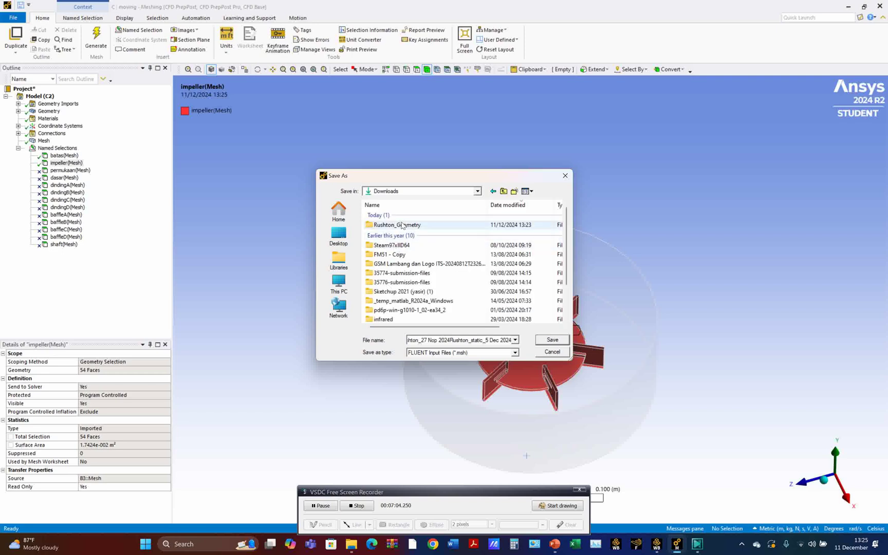
{"action": "double_click", "coordinate": [405, 227]}
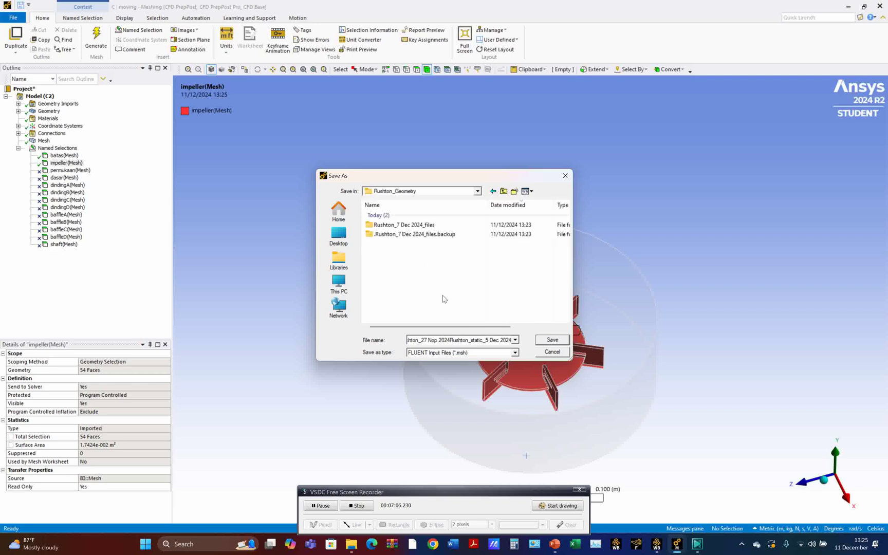
- Name the exported mesh file Rushton_moving_11 Dec 2024 and save it
{"action": "left_click", "coordinate": [468, 341]}
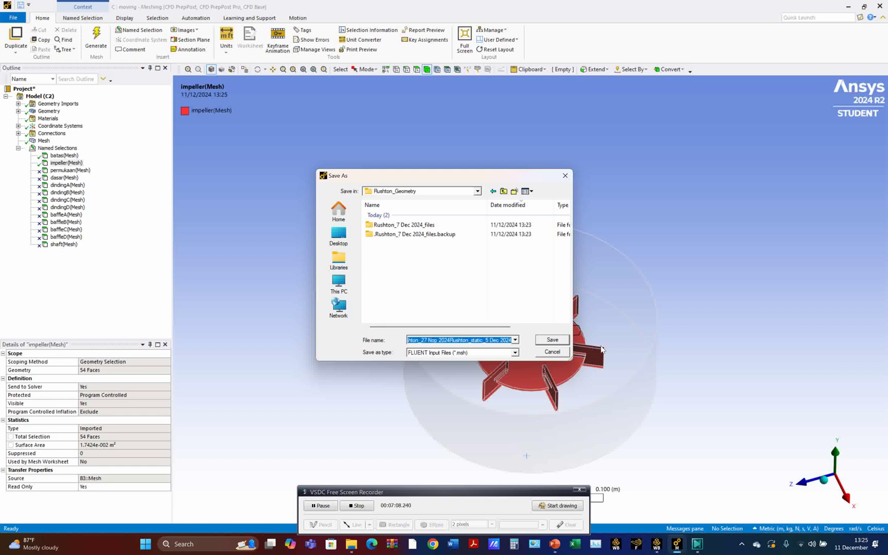
{"action": "key", "text": "End"}
{"action": "key", "text": "Home"}
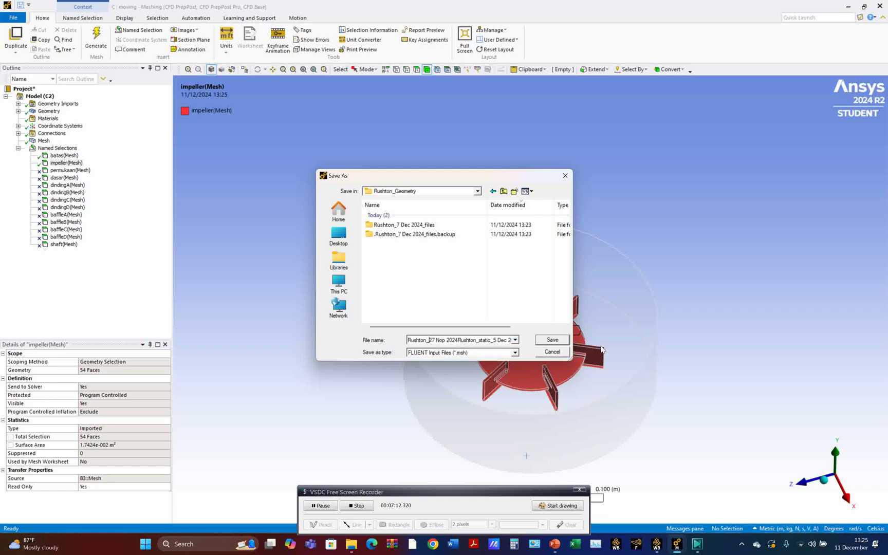
{"action": "type", "text": "moving"}
{"action": "key", "text": "Delete"}
{"action": "key", "text": "Delete"}
{"action": "key", "text": "Delete"}
{"action": "key", "text": "Delete"}
{"action": "key", "text": "Delete"}
{"action": "key", "text": "Delete"}
{"action": "key", "text": "Delete"}
{"action": "key", "text": "Delete"}
{"action": "key", "text": "Delete"}
{"action": "key", "text": "Delete"}
{"action": "key", "text": "Delete"}
{"action": "key", "text": "Delete"}
{"action": "key", "text": "Delete"}
{"action": "key", "text": "Delete"}
{"action": "key", "text": "Delete"}
{"action": "key", "text": "Delete"}
{"action": "key", "text": "Delete"}
{"action": "key", "text": "Delete"}
{"action": "key", "text": "Delete"}
{"action": "key", "text": "Delete"}
{"action": "key", "text": "Delete"}
{"action": "key", "text": "Delete"}
{"action": "key", "text": "Delete"}
{"action": "key", "text": "Right"}
{"action": "key", "text": "Delete"}
{"action": "type", "text": "11"}
{"action": "left_click", "coordinate": [553, 340]}
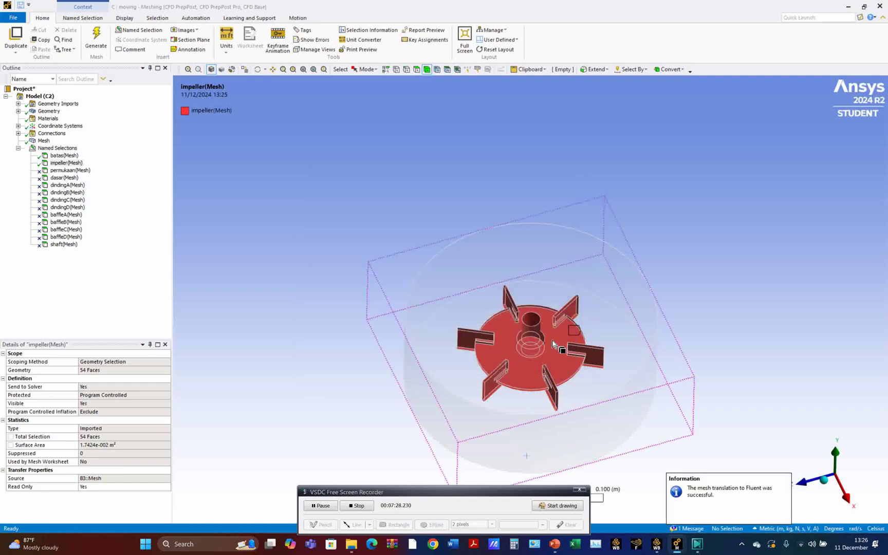
- Return to the project schematic, open the static system's mesh, display its elements and activate body selection
{"action": "left_click", "coordinate": [848, 7]}
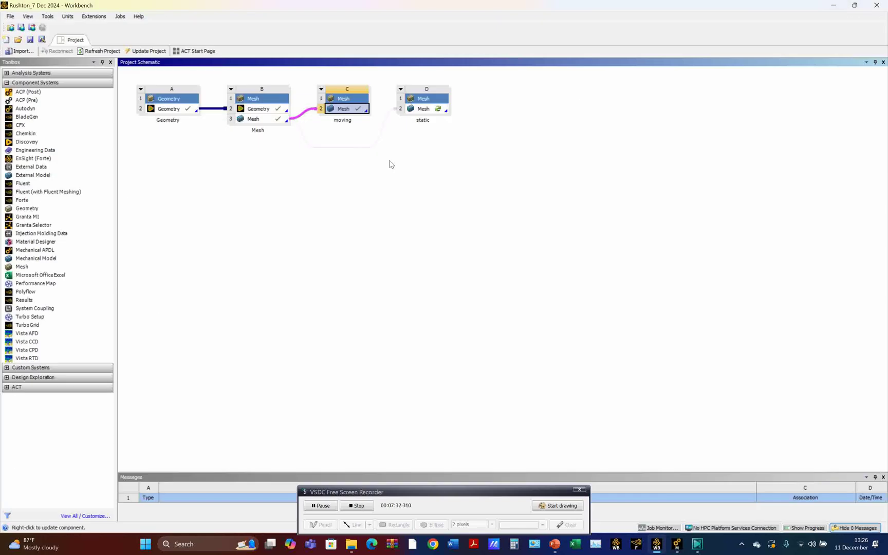
{"action": "left_click", "coordinate": [426, 111]}
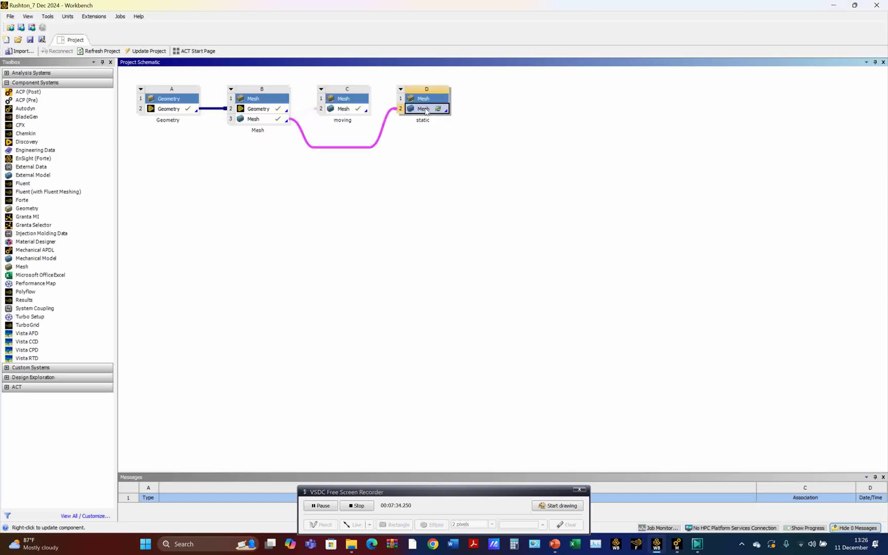
{"action": "double_click", "coordinate": [426, 110]}
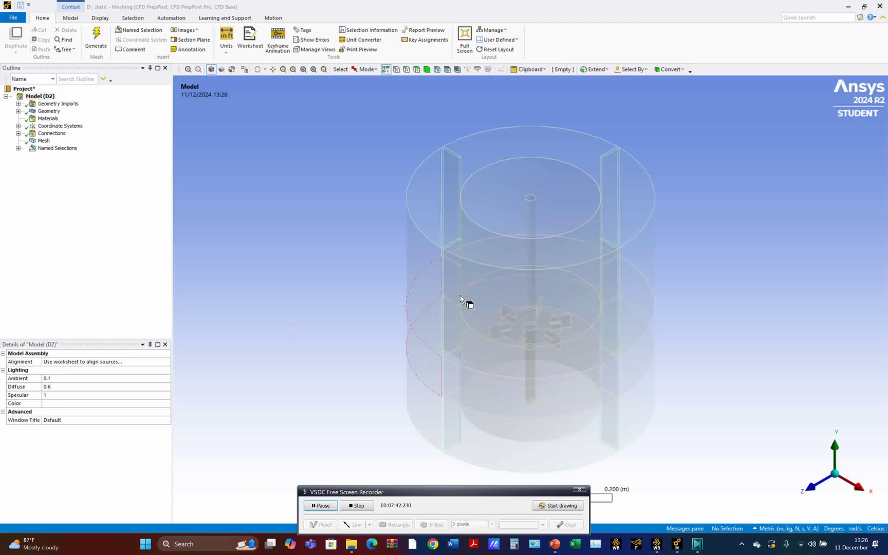
{"action": "left_click", "coordinate": [44, 141]}
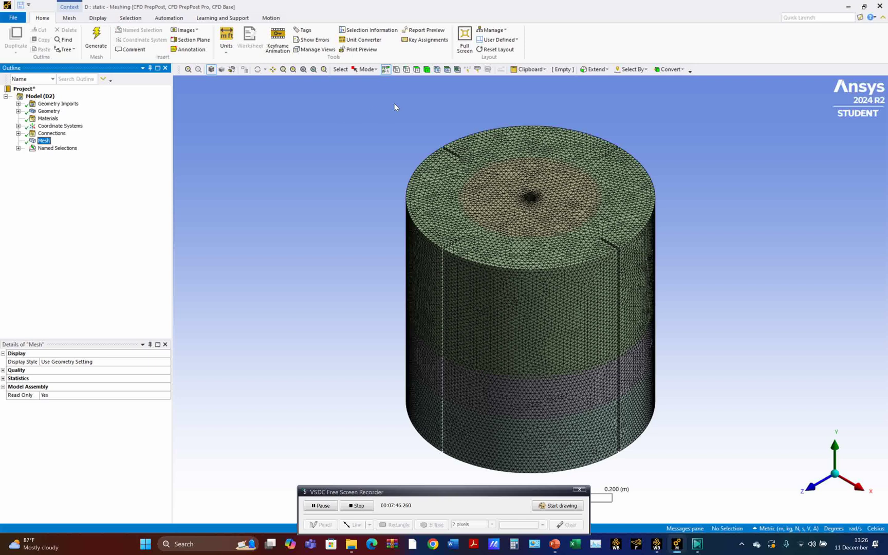
{"action": "left_click", "coordinate": [426, 71]}
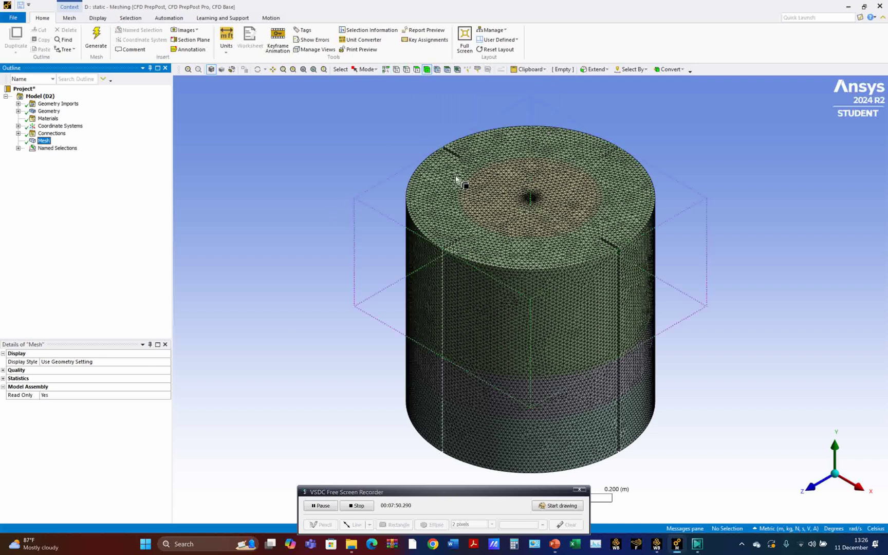
- Hide the upper outer ring and the upper inner cylinder bodies to expose the impeller zone
{"action": "left_click", "coordinate": [448, 195]}
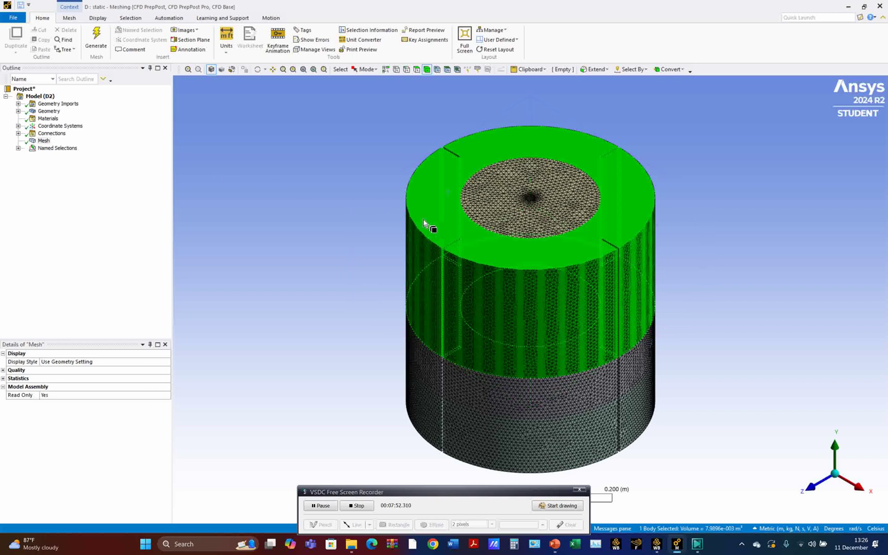
{"action": "right_click", "coordinate": [450, 222]}
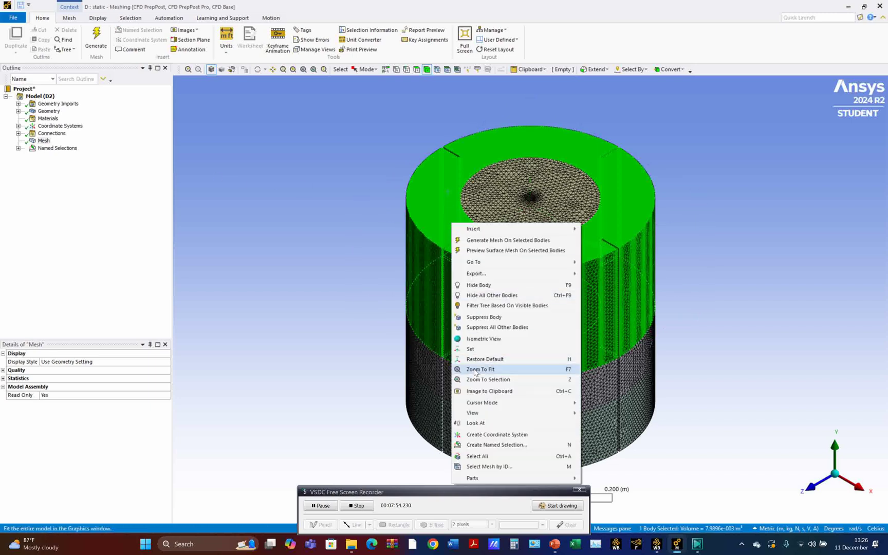
{"action": "left_click", "coordinate": [478, 285]}
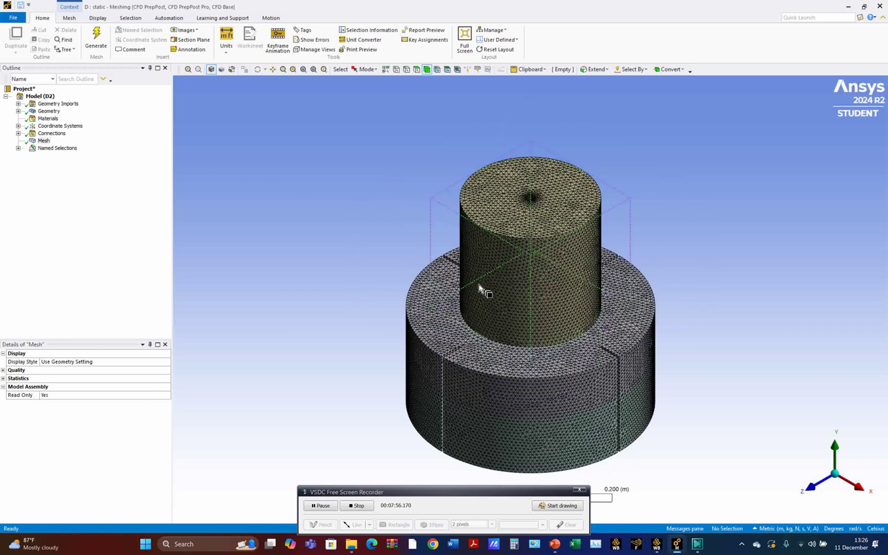
{"action": "left_click", "coordinate": [494, 231]}
{"action": "right_click", "coordinate": [495, 231]}
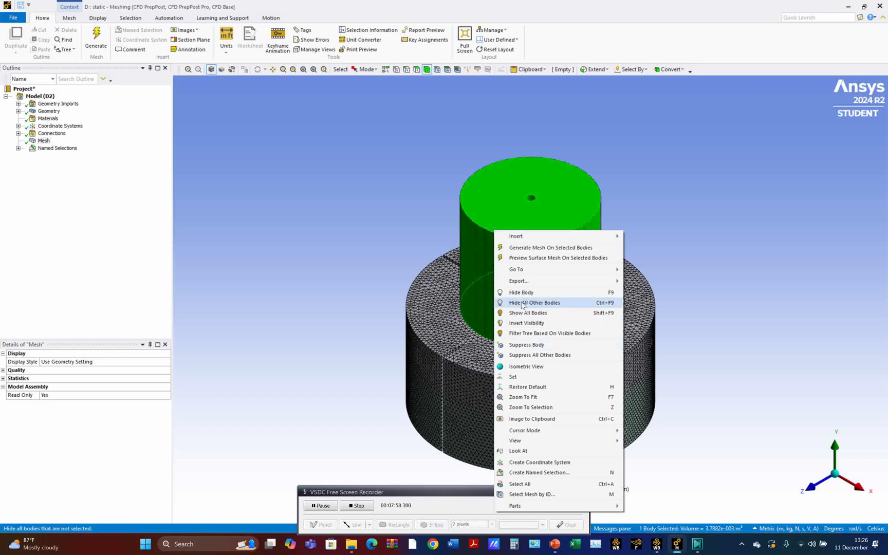
{"action": "left_click", "coordinate": [521, 292]}
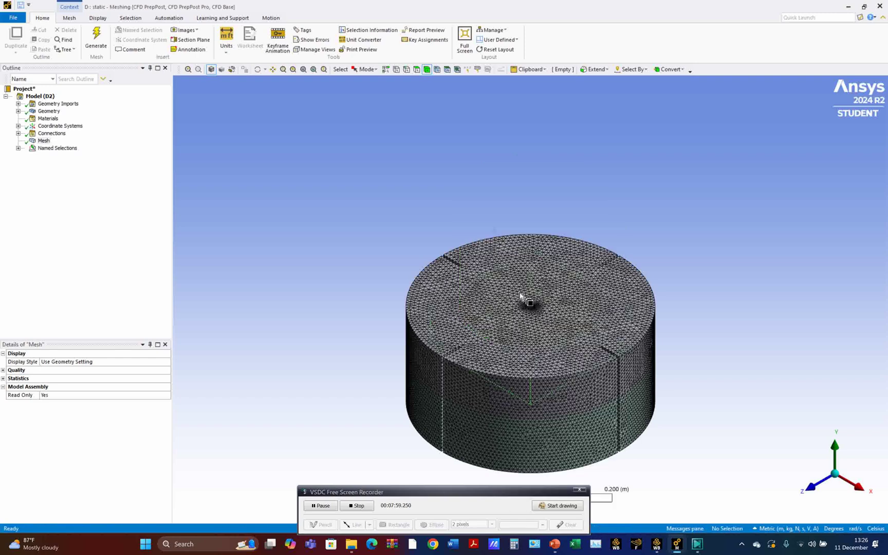
- Suppress the middle inner cylinder body around the impeller and the short shaft section inside it
{"action": "left_click", "coordinate": [495, 321]}
{"action": "right_click", "coordinate": [495, 321]}
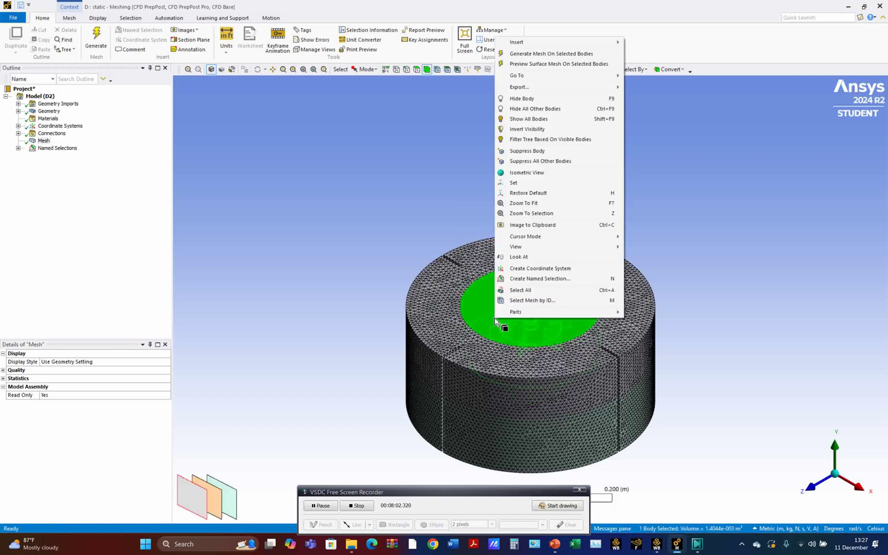
{"action": "left_click", "coordinate": [527, 152]}
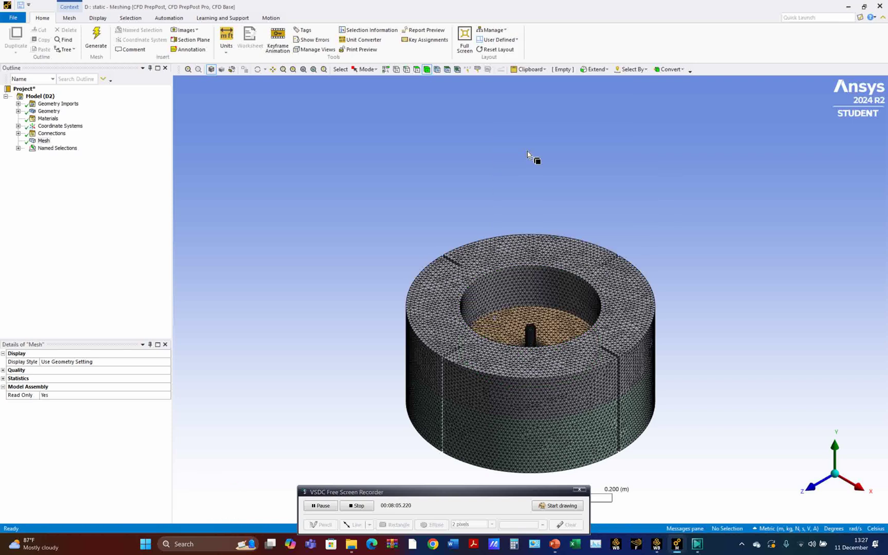
{"action": "left_click", "coordinate": [529, 330]}
{"action": "right_click", "coordinate": [529, 330]}
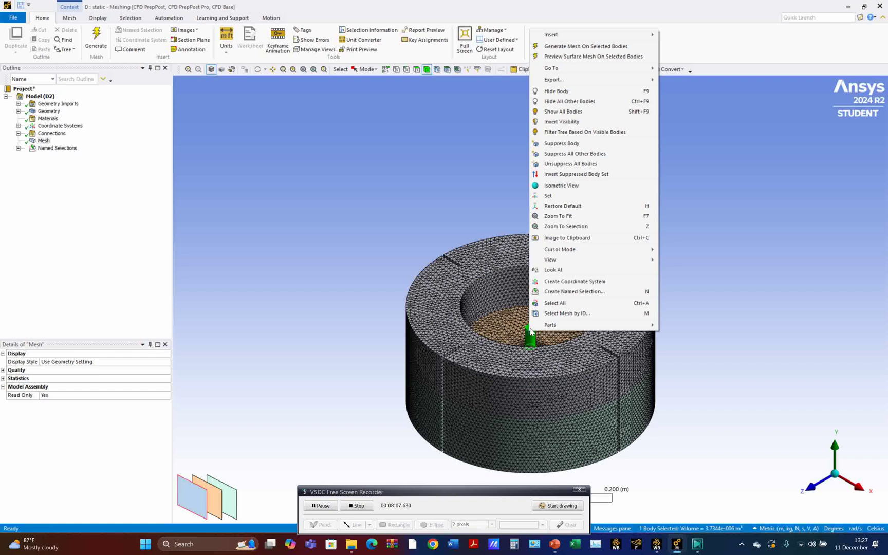
{"action": "left_click", "coordinate": [560, 144]}
- Show all hidden bodies of the static mesh again
{"action": "mouse_move", "coordinate": [441, 204]}
{"action": "middle_mouse_down"}
{"action": "mouse_move", "coordinate": [436, 247]}
{"action": "mouse_move", "coordinate": [421, 248]}
{"action": "mouse_move", "coordinate": [453, 204]}
{"action": "middle_mouse_up"}
{"action": "right_click", "coordinate": [358, 206]}
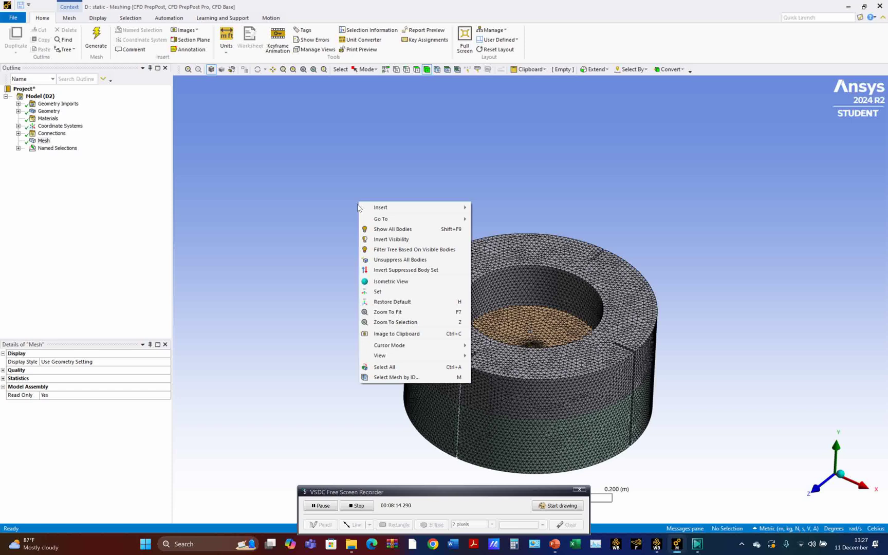
{"action": "left_click", "coordinate": [401, 229]}
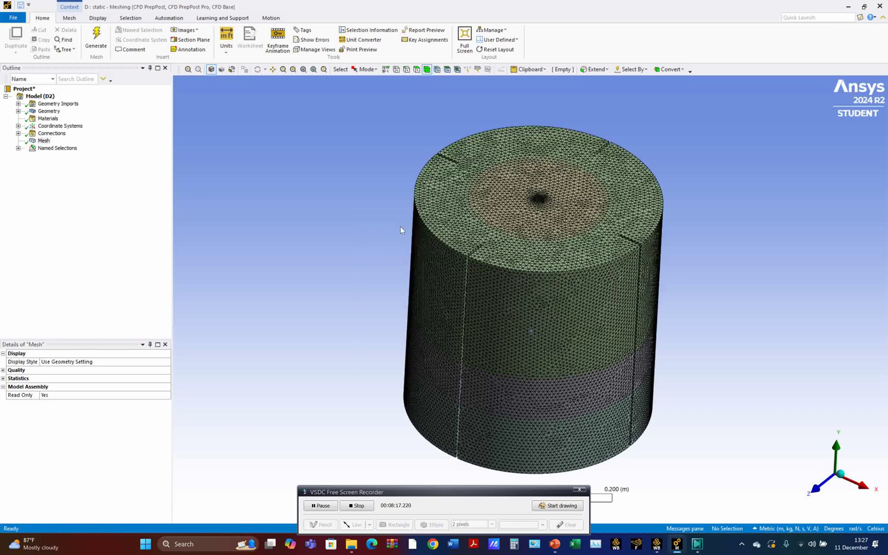
- Expand the static mesh's named selections and start exporting the mesh as a FLUENT input file
{"action": "left_click", "coordinate": [18, 148]}
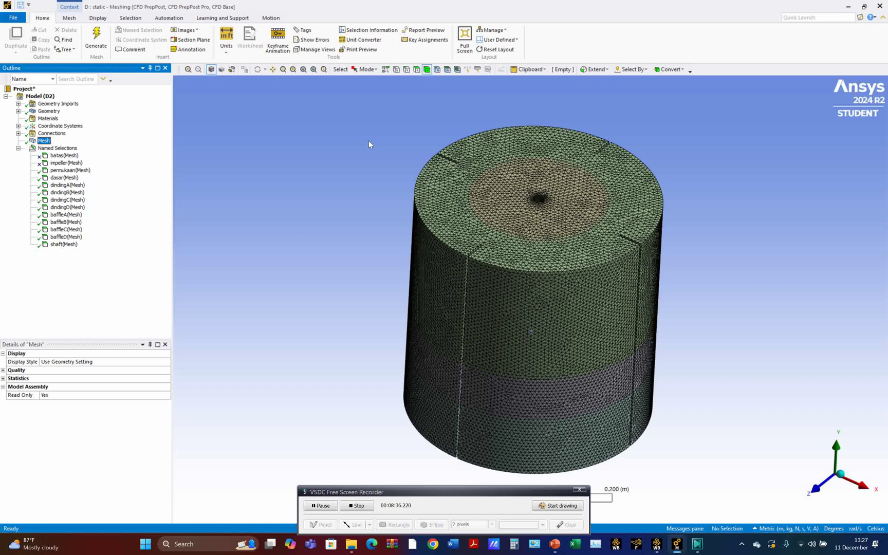
{"action": "left_click", "coordinate": [14, 18]}
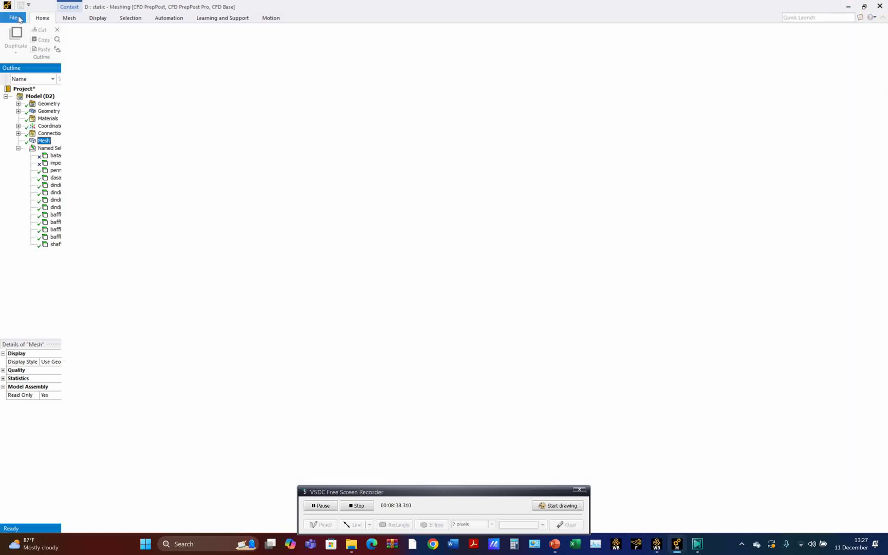
{"action": "left_click", "coordinate": [26, 209]}
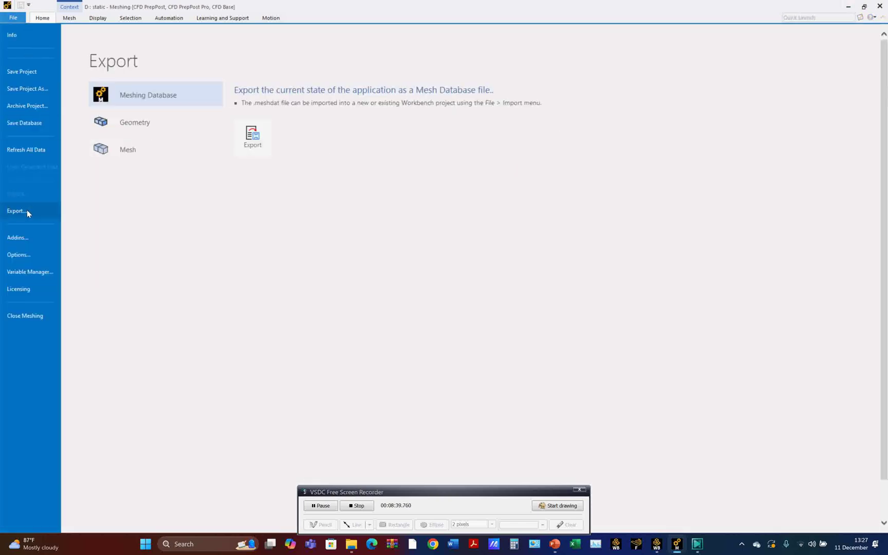
{"action": "left_click", "coordinate": [143, 149]}
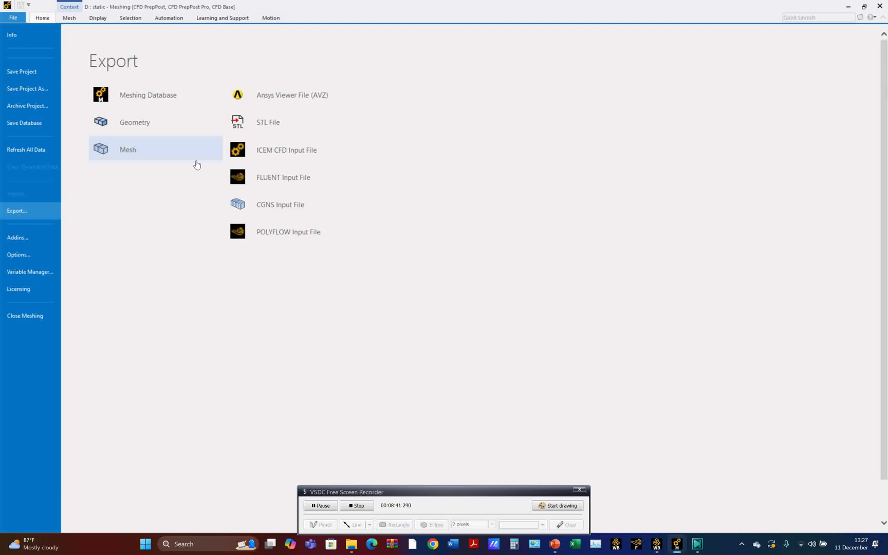
{"action": "left_click", "coordinate": [276, 180]}
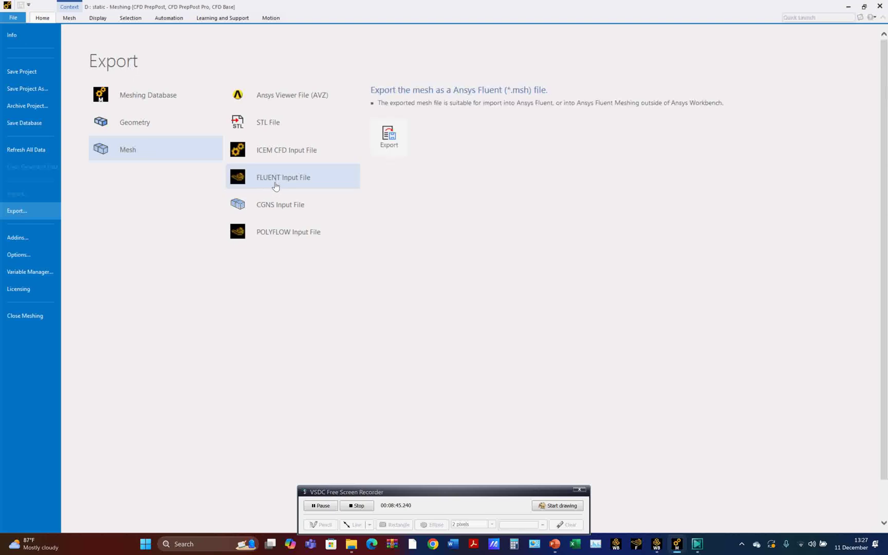
{"action": "left_click", "coordinate": [386, 144]}
- Browse to the Rushton_Geometry folder inside Downloads on the C: drive as the export destination
{"action": "scroll", "coordinate": [438, 293], "scroll_direction": "down", "scroll_amount": 2}
{"action": "scroll", "coordinate": [438, 294], "scroll_direction": "down", "scroll_amount": 1}
{"action": "scroll", "coordinate": [438, 294], "scroll_direction": "up", "scroll_amount": 2}
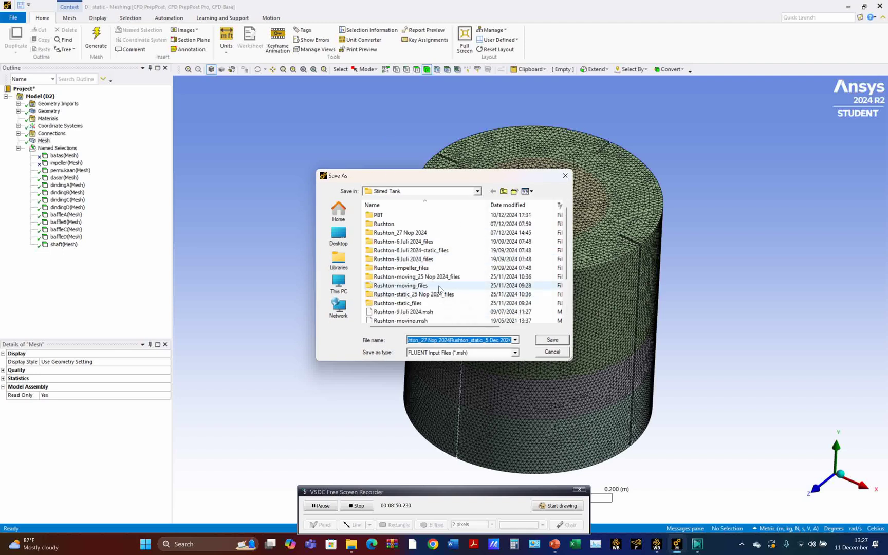
{"action": "left_click", "coordinate": [338, 283]}
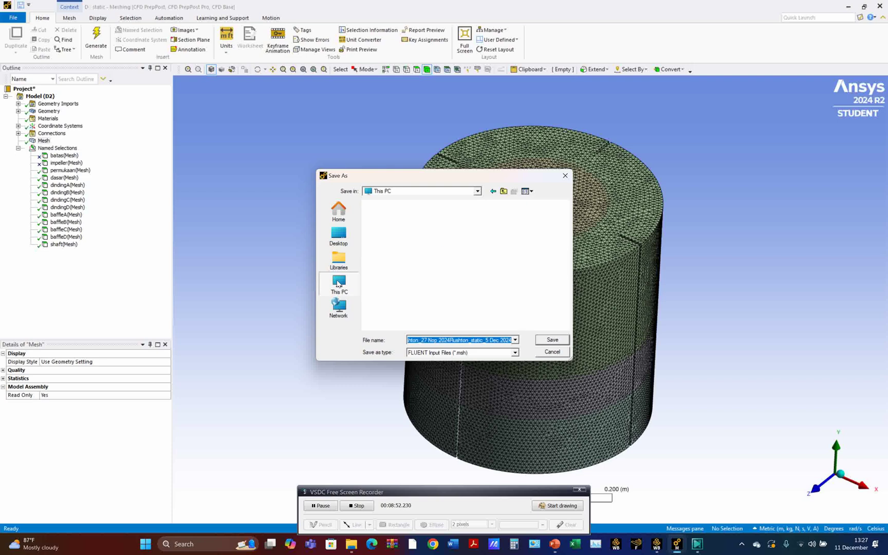
{"action": "left_click", "coordinate": [338, 285]}
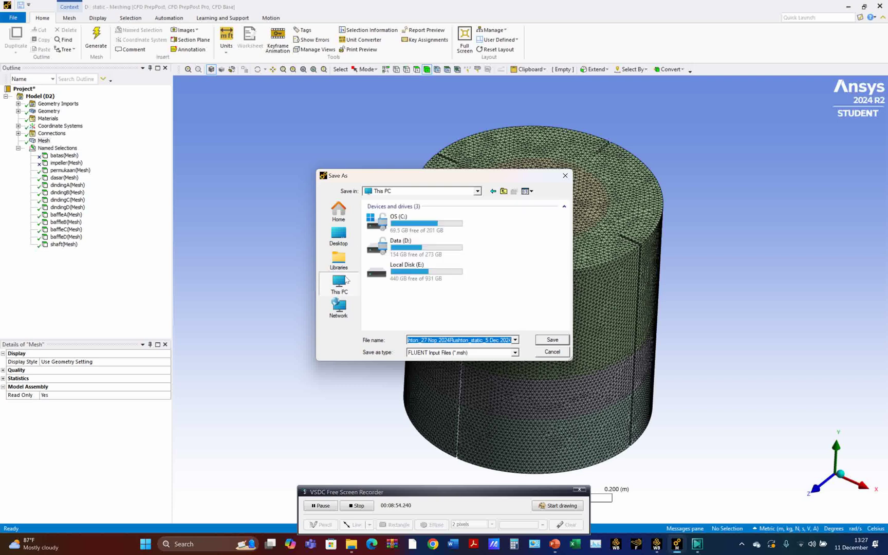
{"action": "double_click", "coordinate": [405, 226]}
{"action": "double_click", "coordinate": [383, 243]}
{"action": "left_click", "coordinate": [381, 215]}
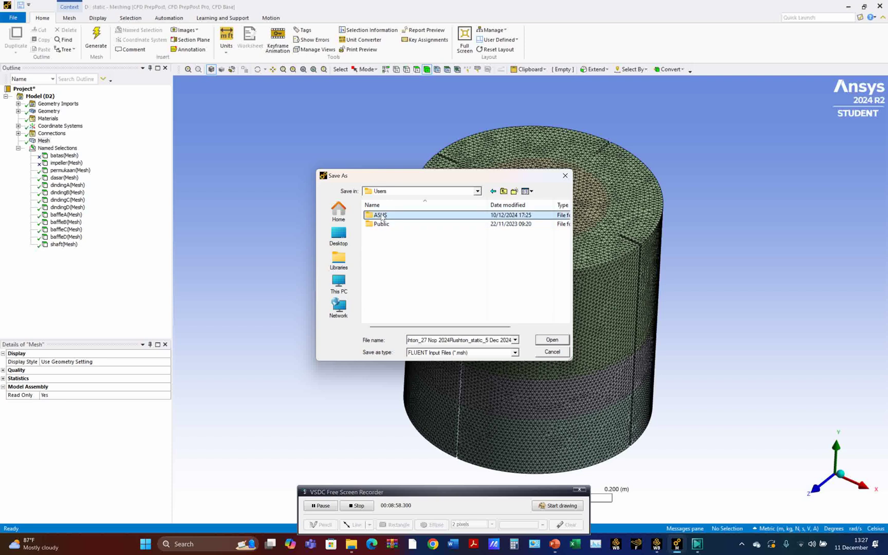
{"action": "double_click", "coordinate": [382, 215]}
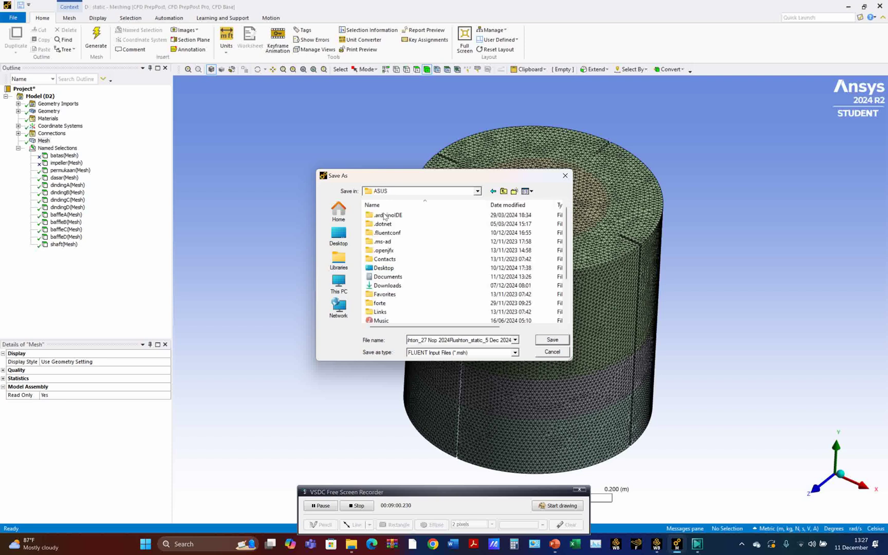
{"action": "double_click", "coordinate": [386, 285]}
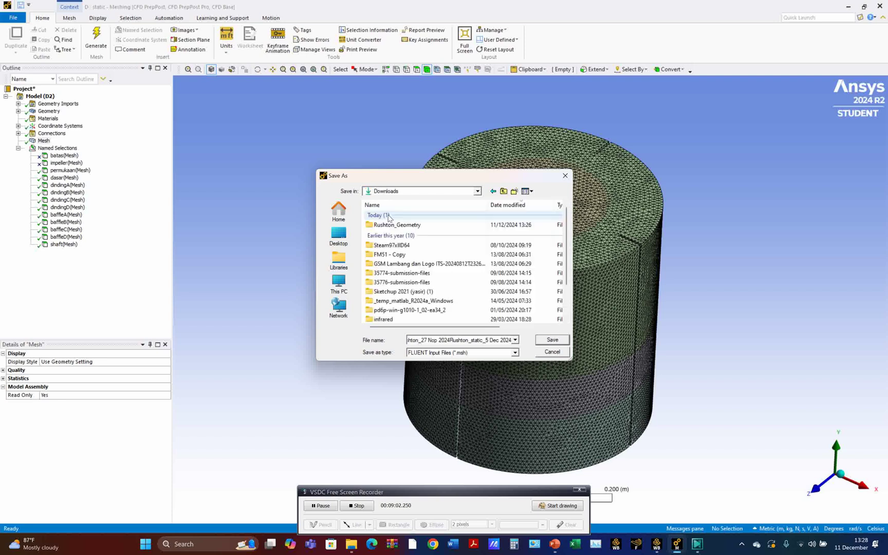
{"action": "double_click", "coordinate": [394, 225]}
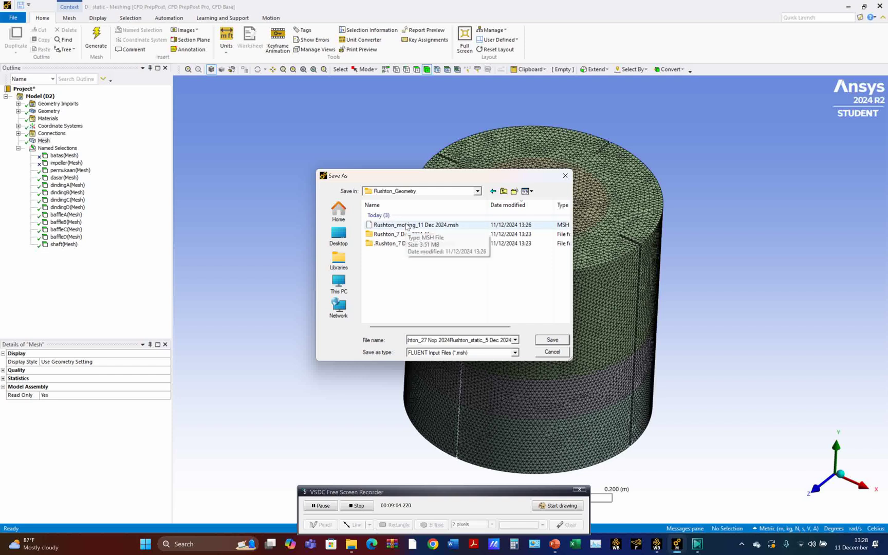
- Name the export Rushton_static_11 Dec 2024, reusing the moving mesh's file name, and save it as a FLUENT .msh file
{"action": "left_click", "coordinate": [406, 225]}
{"action": "left_click", "coordinate": [430, 342]}
{"action": "double_click", "coordinate": [441, 343]}
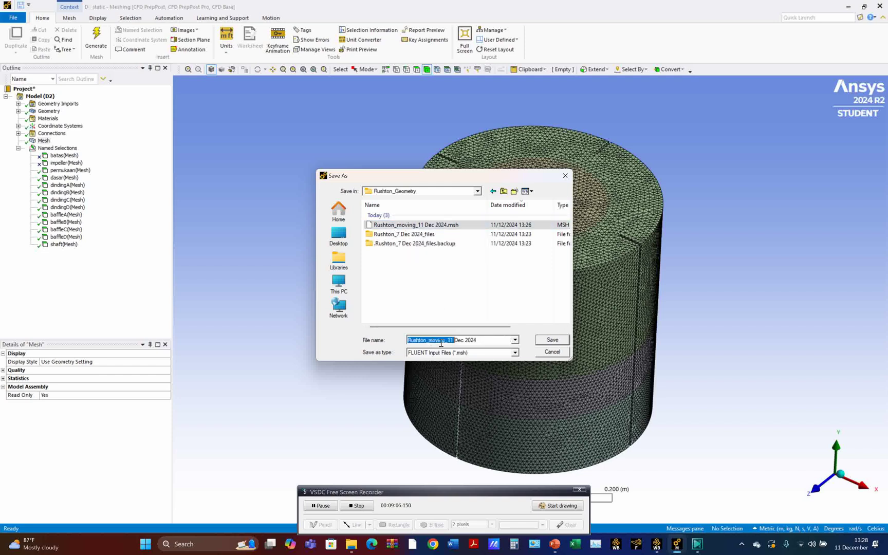
{"action": "left_click", "coordinate": [429, 342]}
{"action": "type", "text": "static"}
{"action": "key", "text": "Delete"}
{"action": "key", "text": "Delete"}
{"action": "key", "text": "Delete"}
{"action": "key", "text": "Delete"}
{"action": "key", "text": "Delete"}
{"action": "key", "text": "Delete"}
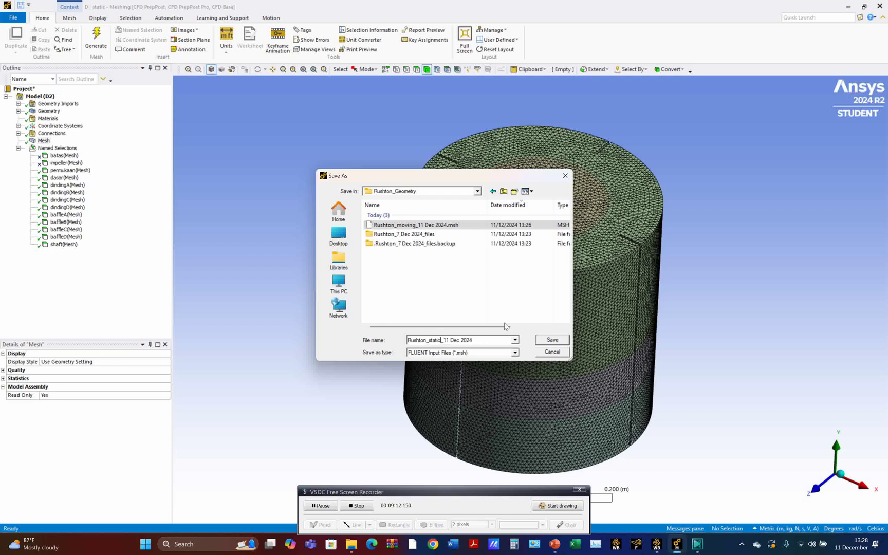
{"action": "left_click", "coordinate": [551, 340]}
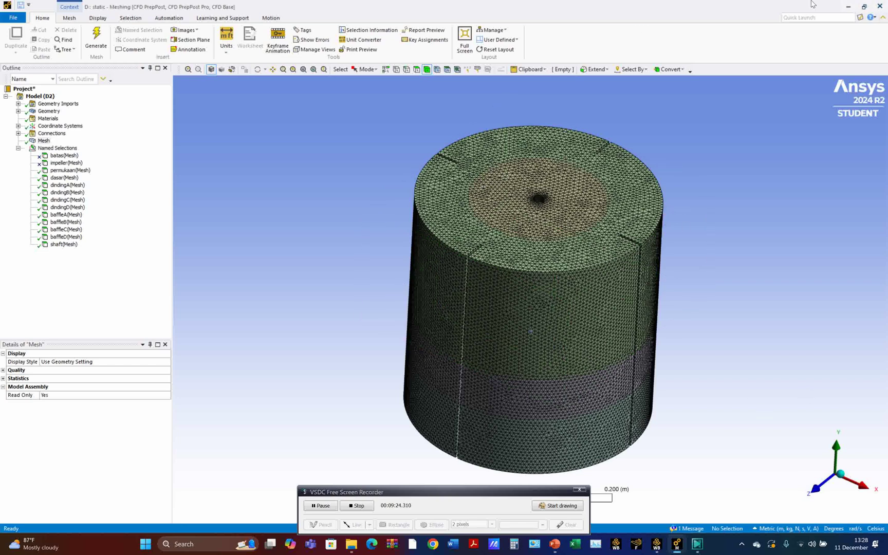
- Return to the Workbench project schematic, save the project and exit Workbench
{"action": "left_click", "coordinate": [848, 7]}
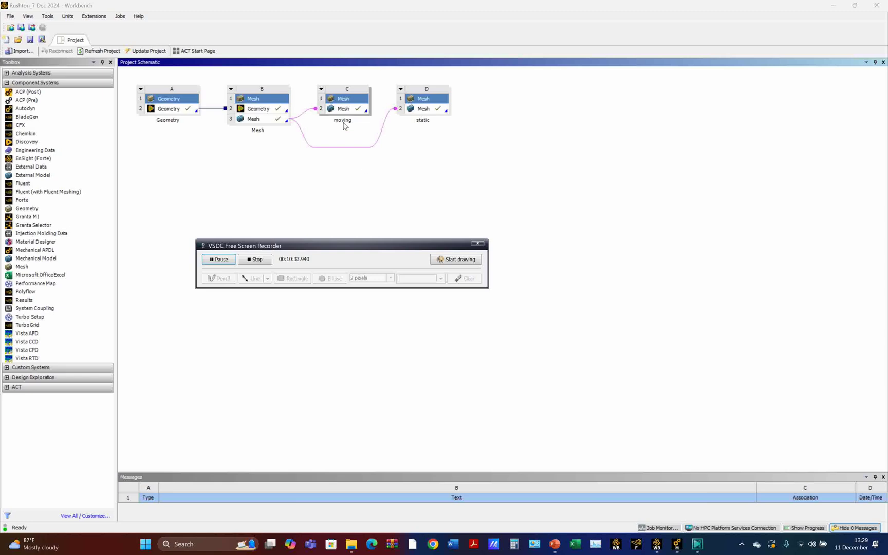
{"action": "left_click", "coordinate": [29, 41]}
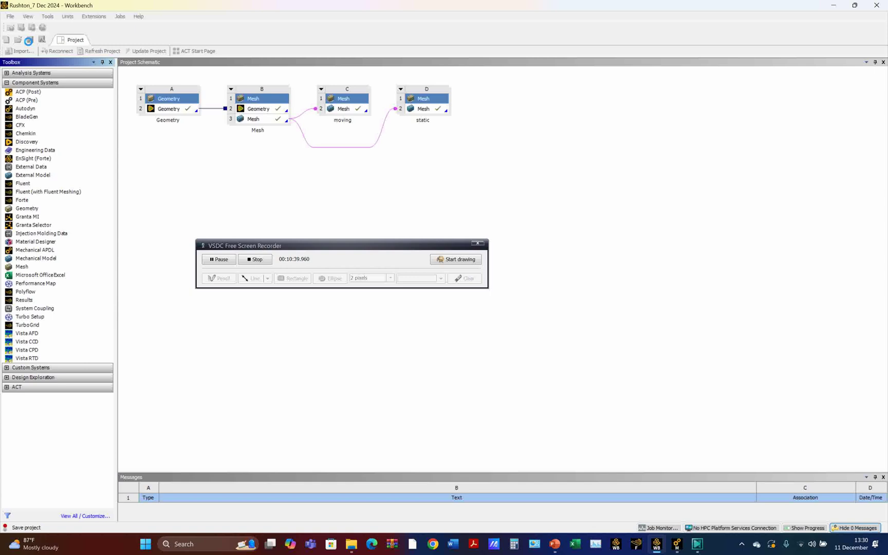
{"action": "left_click", "coordinate": [10, 17]}
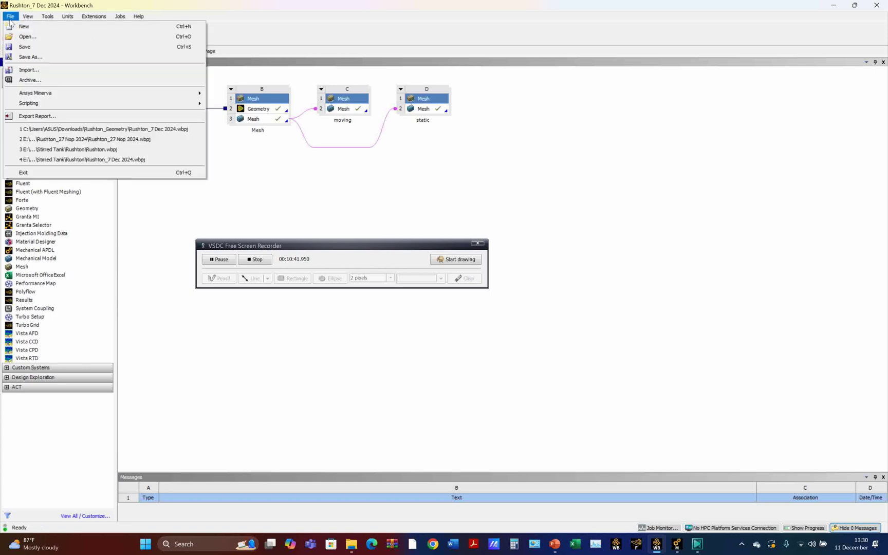
{"action": "left_click", "coordinate": [34, 175]}
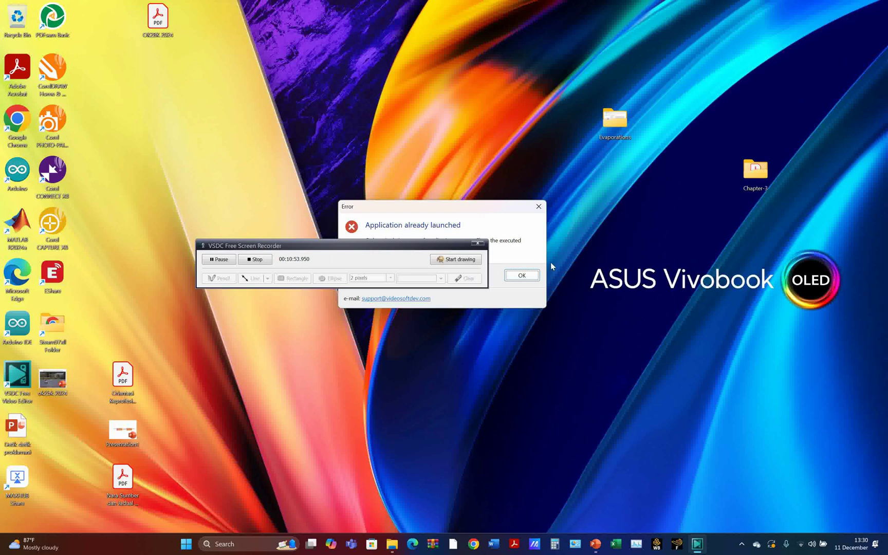
- Switch to Fluent Launcher, choose to read a mesh and browse to the Rushton_Geometry folder in Downloads
{"action": "left_click", "coordinate": [517, 279]}
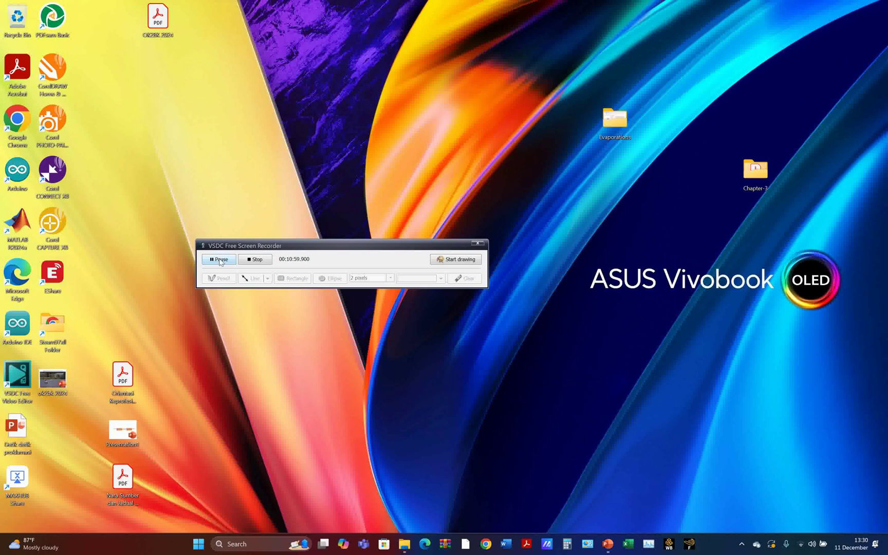
{"action": "left_click_drag", "start_coordinate": [281, 247], "coordinate": [334, 337]}
{"action": "left_click", "coordinate": [394, 183]}
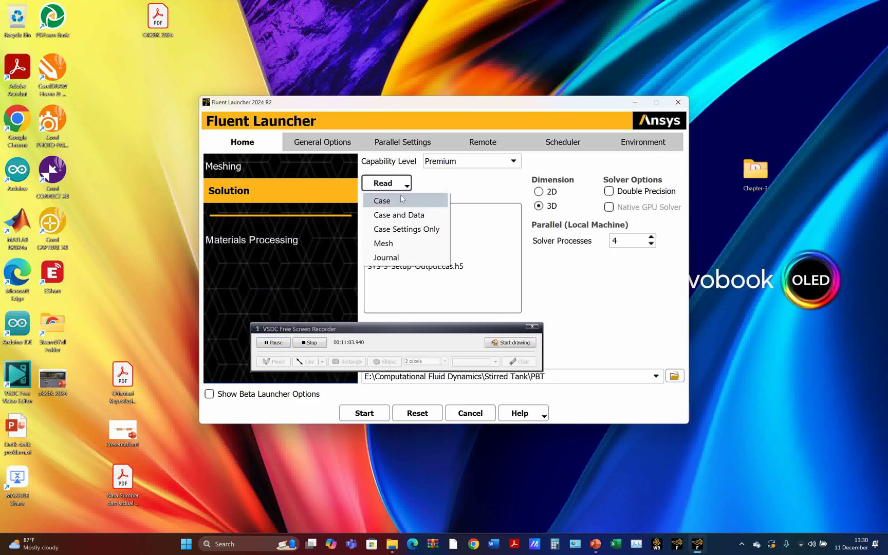
{"action": "left_click", "coordinate": [396, 243]}
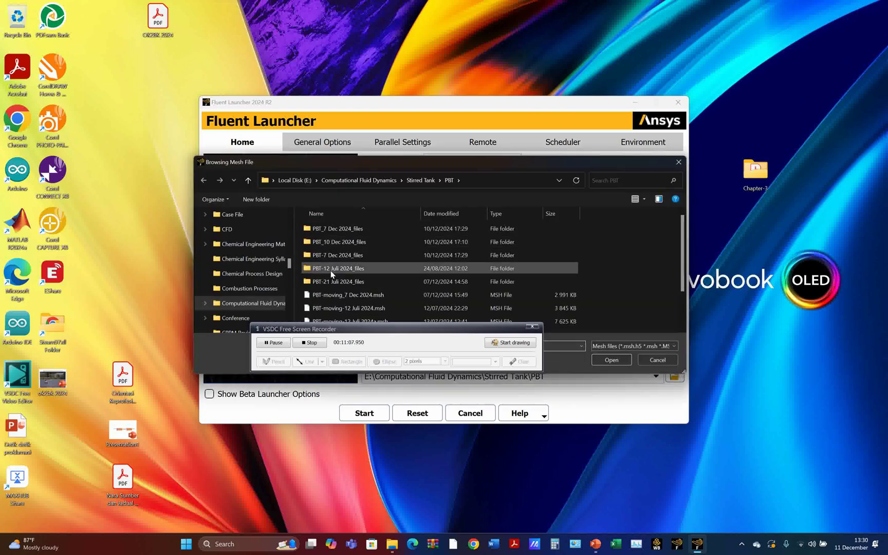
{"action": "scroll", "coordinate": [271, 258], "scroll_direction": "up", "scroll_amount": 10}
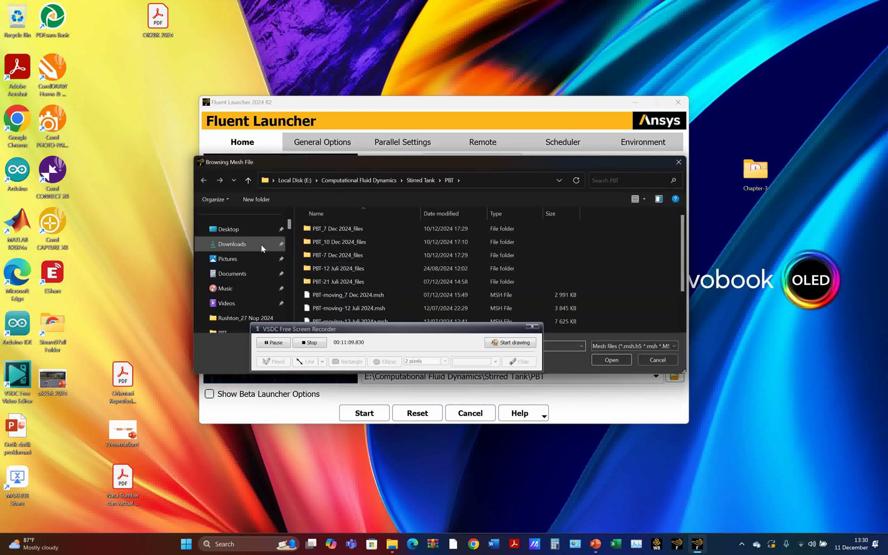
{"action": "left_click", "coordinate": [241, 247]}
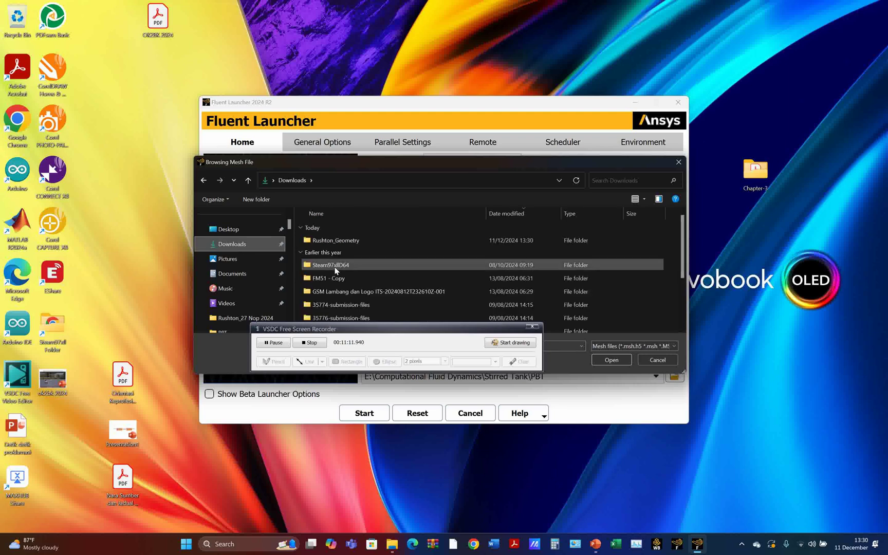
{"action": "double_click", "coordinate": [334, 240]}
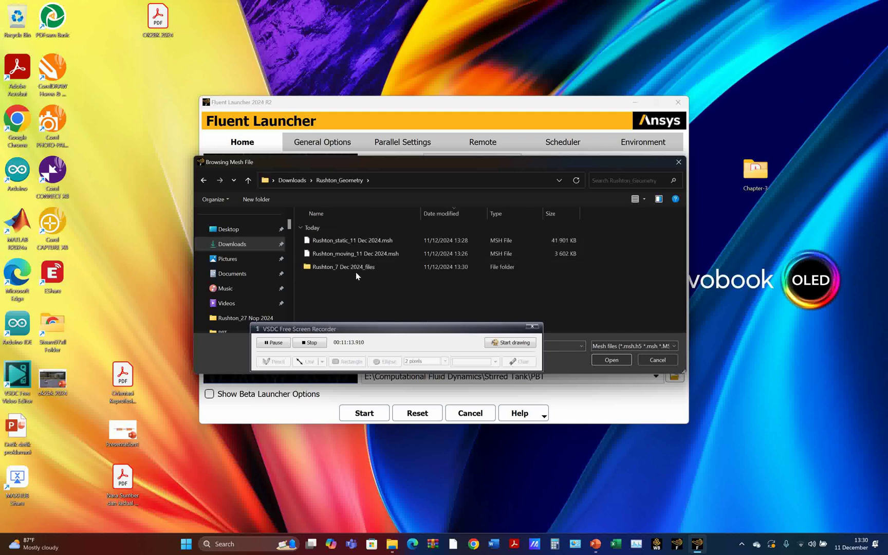
- Open Rushton_moving_11 Dec 2024.msh as the mesh to read and start the 3D Fluent solution session
{"action": "left_click", "coordinate": [354, 254]}
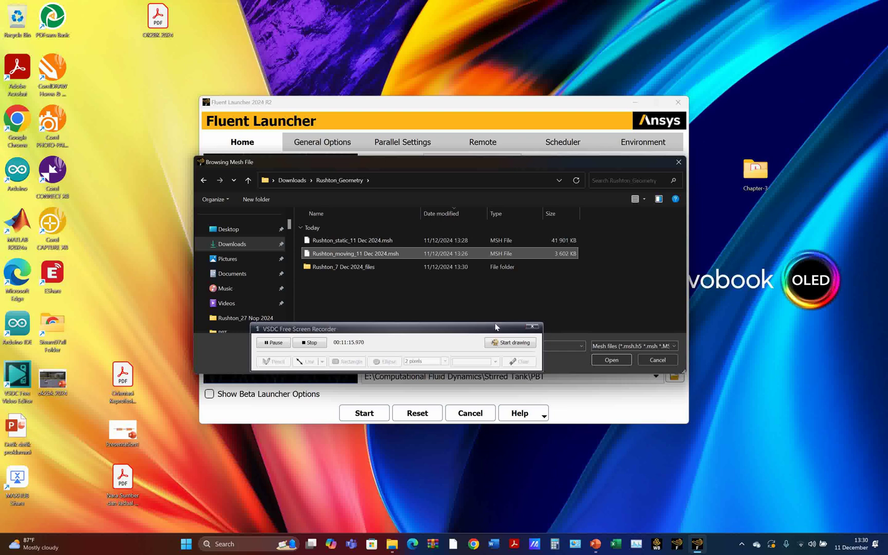
{"action": "left_click", "coordinate": [459, 327]}
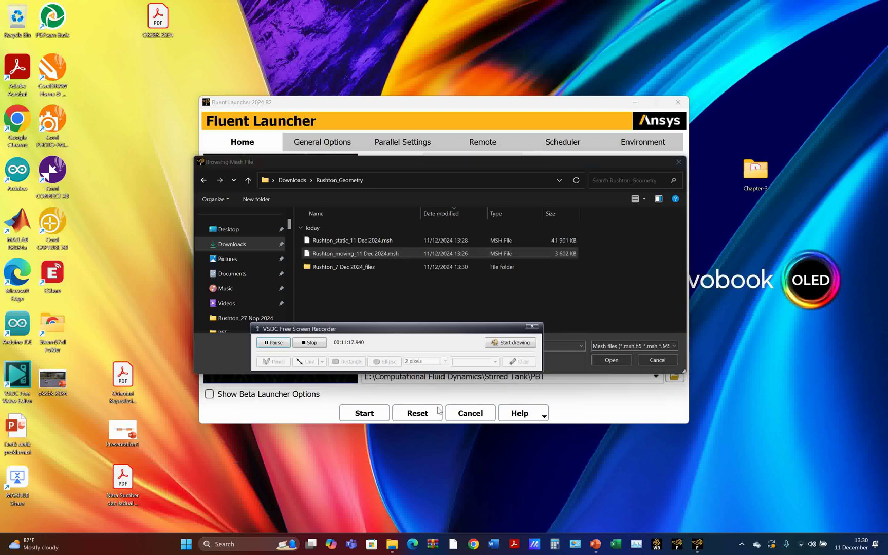
{"action": "left_click_drag", "start_coordinate": [380, 330], "coordinate": [367, 460]}
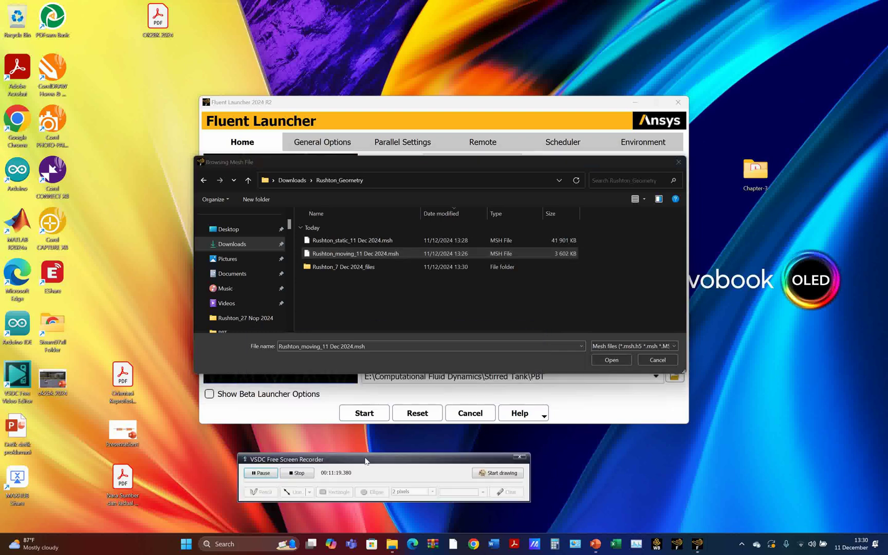
{"action": "left_click", "coordinate": [348, 255]}
{"action": "left_click", "coordinate": [597, 361]}
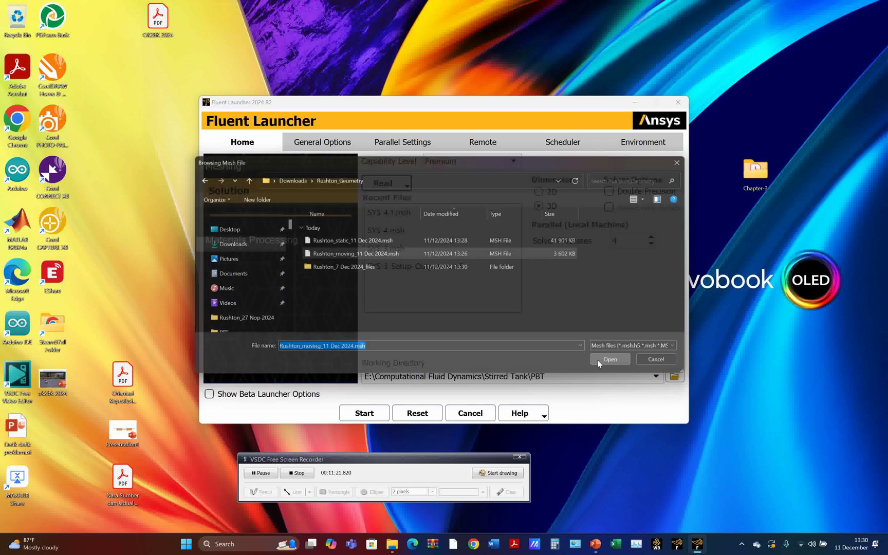
{"action": "left_click", "coordinate": [364, 412]}
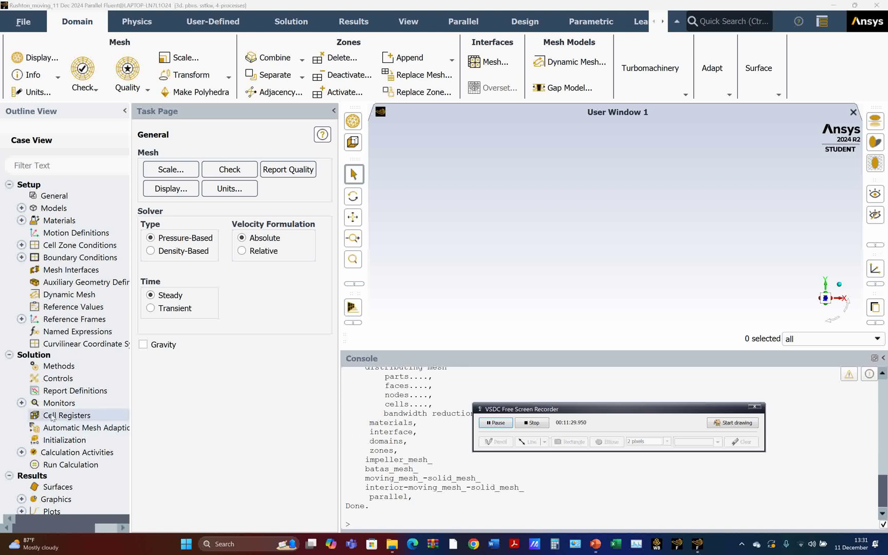
- Create the mesh-1 graphics display with faces and outline edges, showing only the impeller_mesh_ surface
{"action": "scroll", "coordinate": [52, 411], "scroll_direction": "down", "scroll_amount": 2}
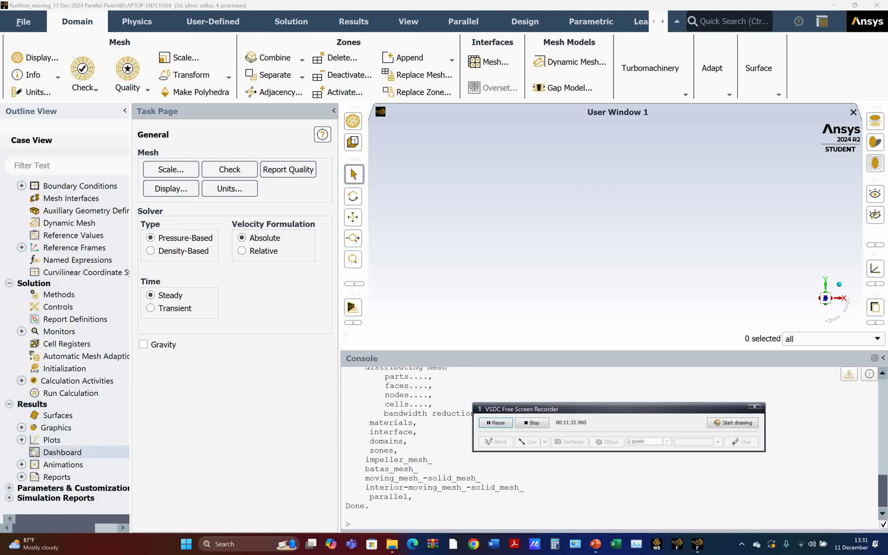
{"action": "left_click", "coordinate": [21, 427]}
{"action": "double_click", "coordinate": [64, 440]}
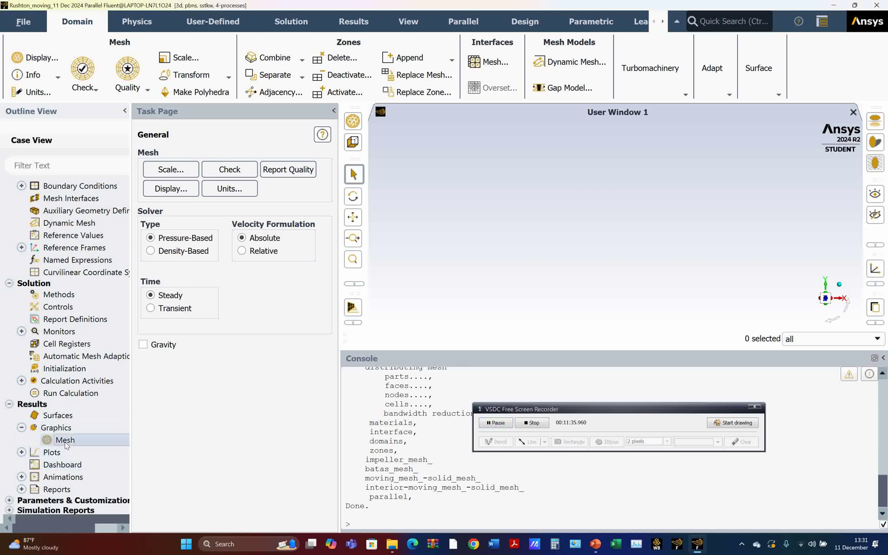
{"action": "left_click_drag", "start_coordinate": [395, 75], "coordinate": [212, 85]}
{"action": "left_click", "coordinate": [90, 145]}
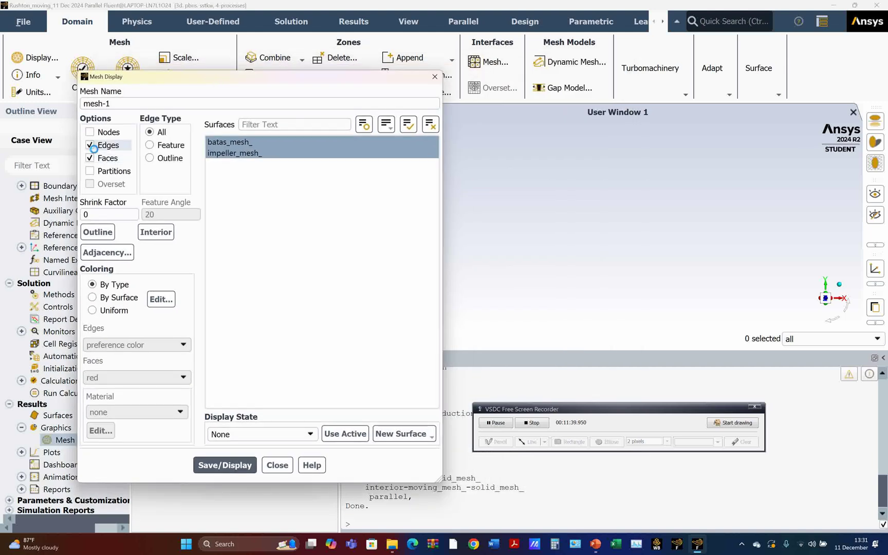
{"action": "left_click", "coordinate": [164, 145]}
{"action": "left_click", "coordinate": [154, 157]}
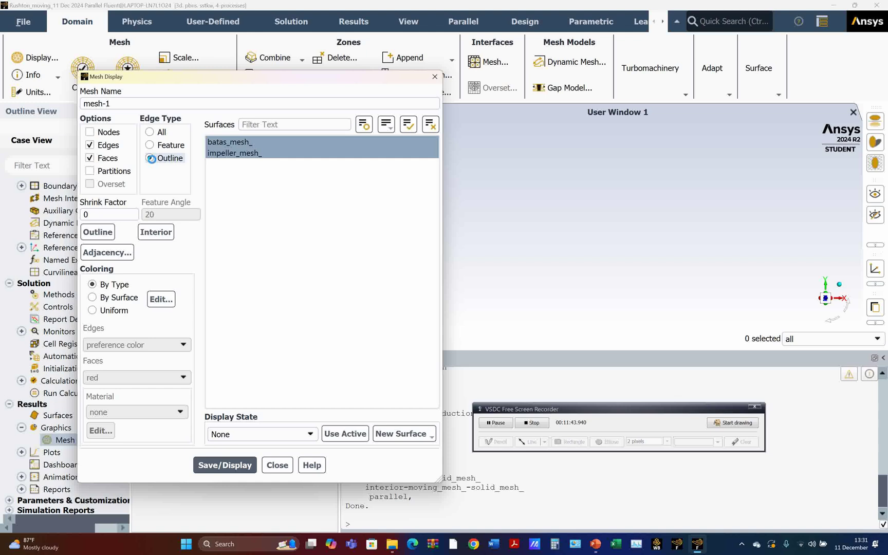
{"action": "left_click", "coordinate": [234, 141]}
{"action": "left_click", "coordinate": [240, 465]}
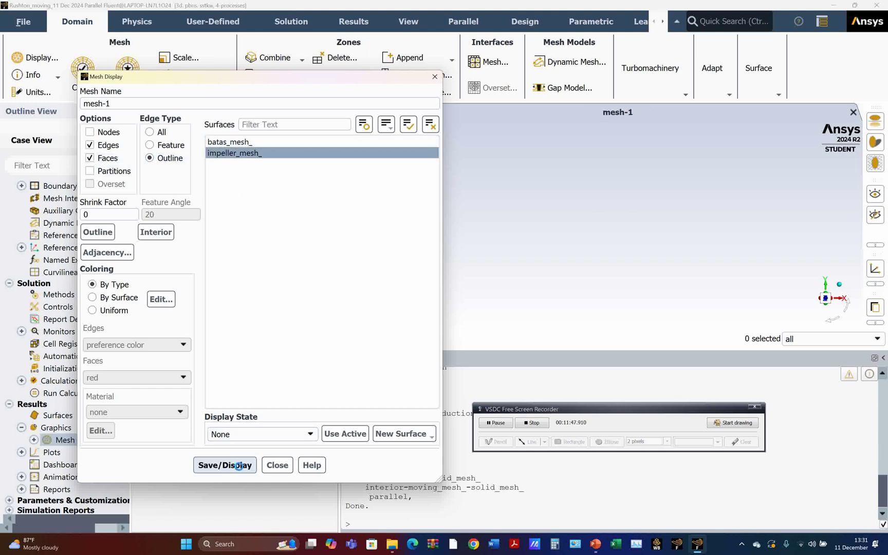
- Switch the mesh-1 display from the impeller to only the batas_mesh_ surface
{"action": "left_click_drag", "start_coordinate": [350, 77], "coordinate": [231, 86]}
{"action": "left_click", "coordinate": [353, 197]}
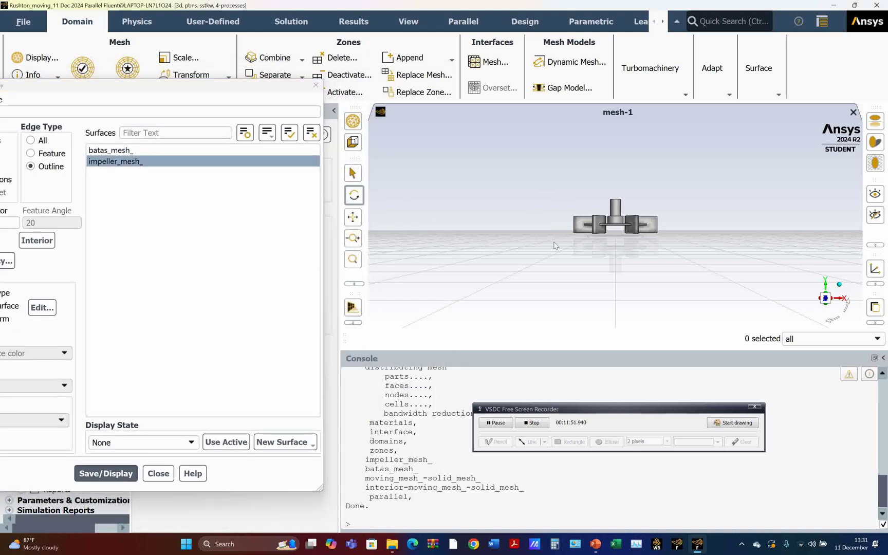
{"action": "left_click_drag", "start_coordinate": [582, 257], "coordinate": [594, 226]}
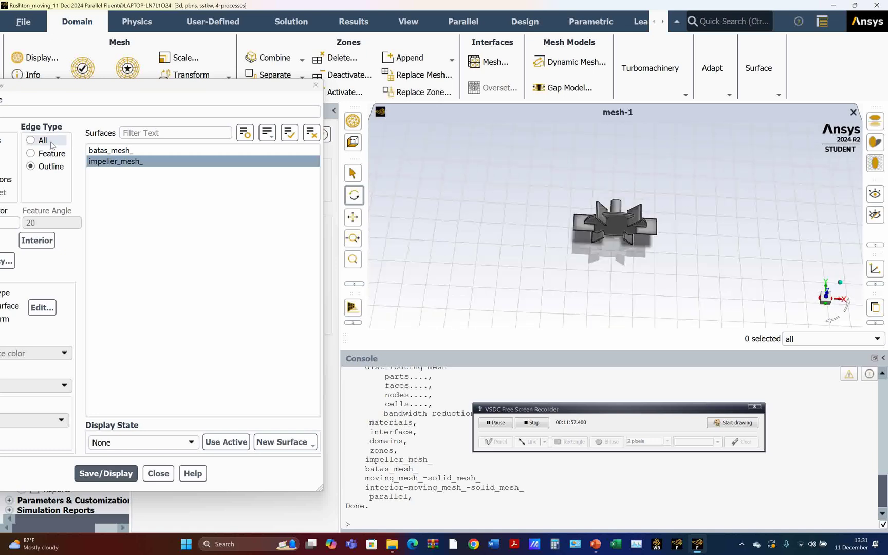
{"action": "left_click", "coordinate": [105, 150]}
{"action": "left_click", "coordinate": [118, 162]}
{"action": "left_click", "coordinate": [117, 473]}
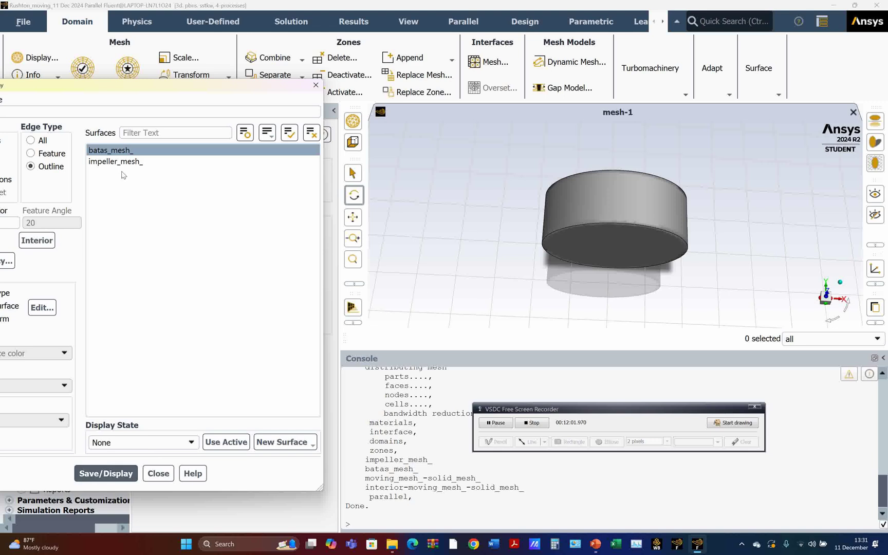
- Redisplay mesh-1 with faces off and outline edges on, showing both the batas_mesh_ and impeller_mesh_ surfaces
{"action": "left_click_drag", "start_coordinate": [65, 89], "coordinate": [175, 77]}
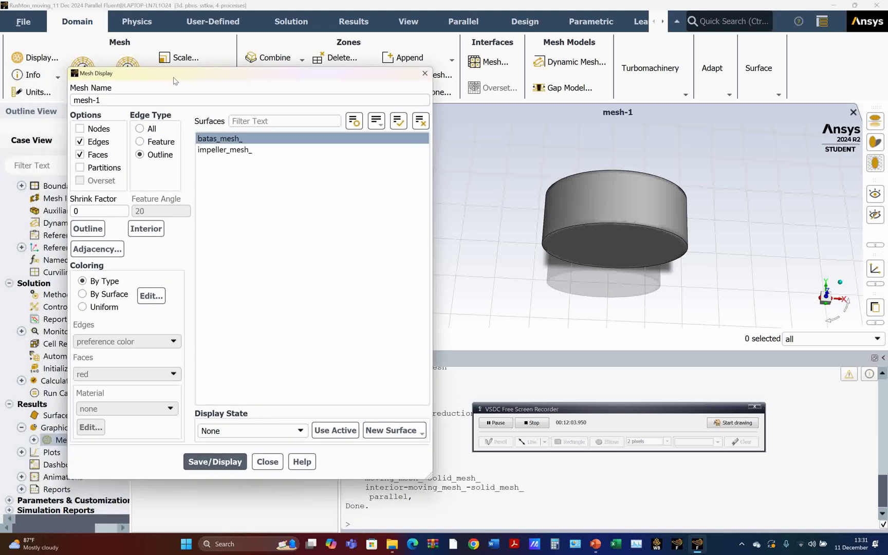
{"action": "left_click", "coordinate": [80, 155]}
{"action": "left_click", "coordinate": [224, 150]}
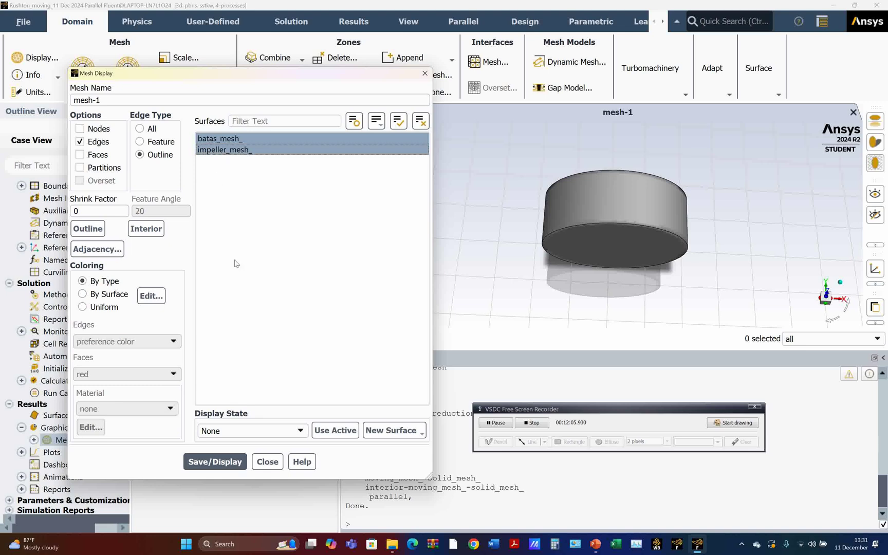
{"action": "left_click", "coordinate": [218, 460]}
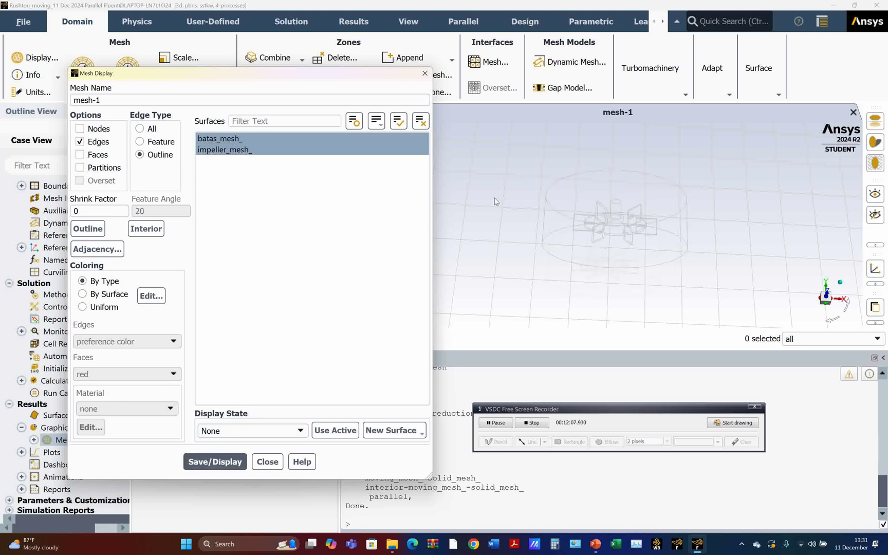
{"action": "scroll", "coordinate": [574, 154], "scroll_direction": "up", "scroll_amount": 3}
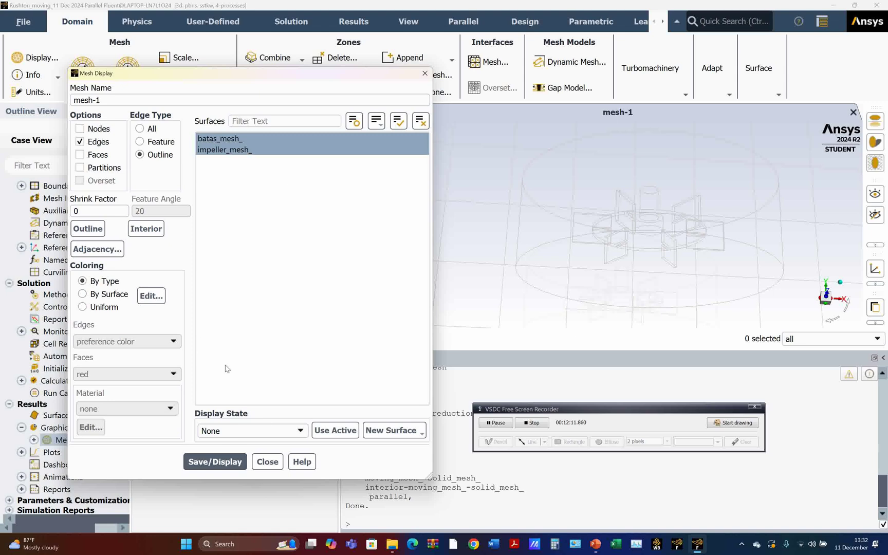
{"action": "left_click", "coordinate": [268, 461]}
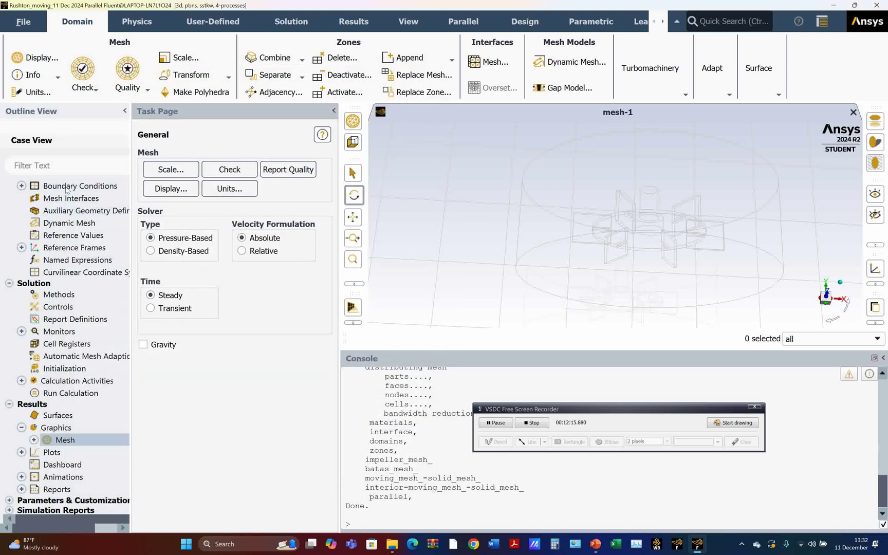
- In the boundary conditions, change the batas_mesh_ zone's type to interface
{"action": "scroll", "coordinate": [77, 216], "scroll_direction": "up", "scroll_amount": 3}
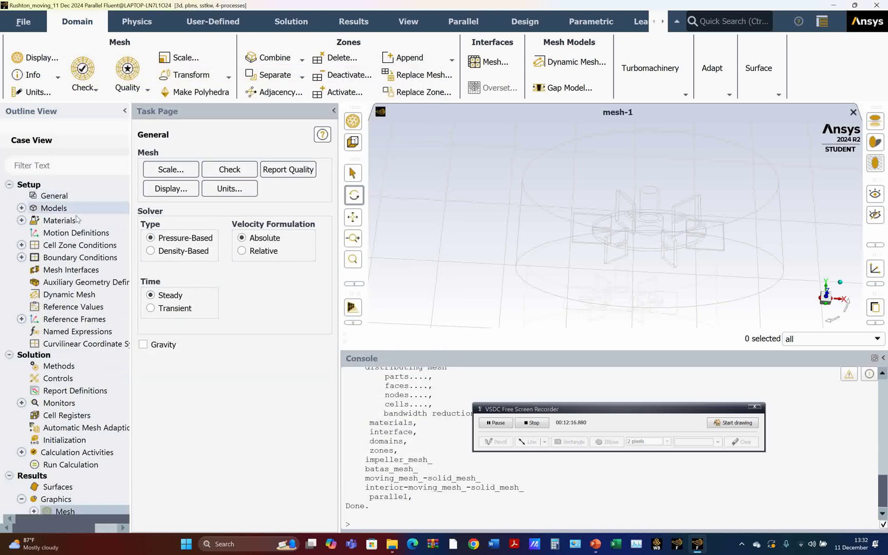
{"action": "double_click", "coordinate": [80, 256]}
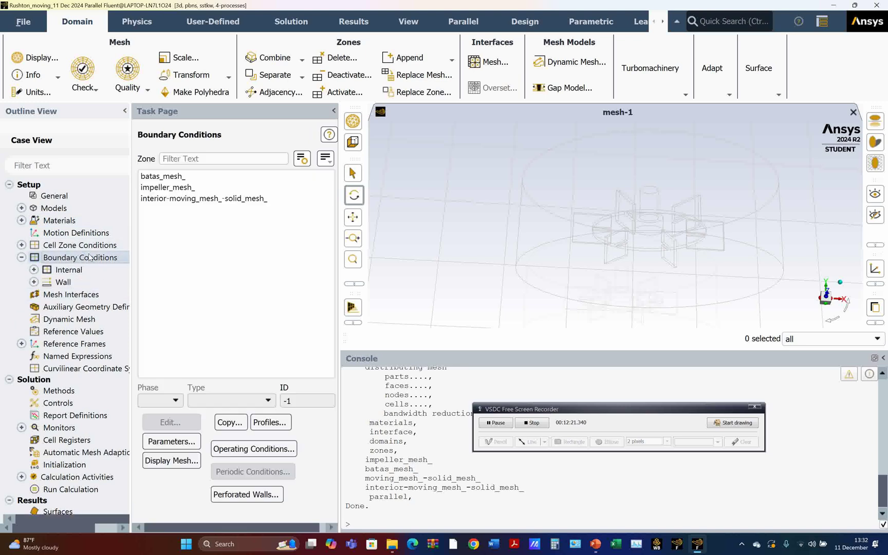
{"action": "left_click", "coordinate": [166, 177]}
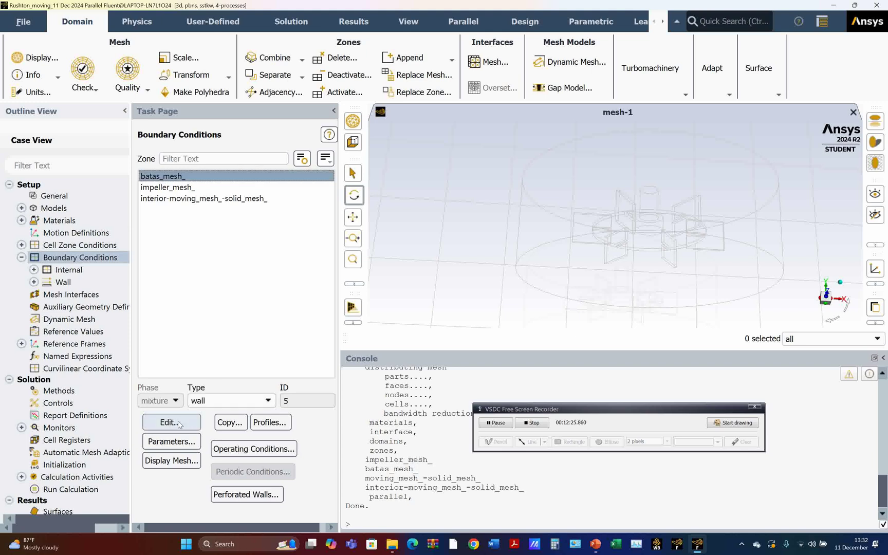
{"action": "left_click", "coordinate": [231, 401]}
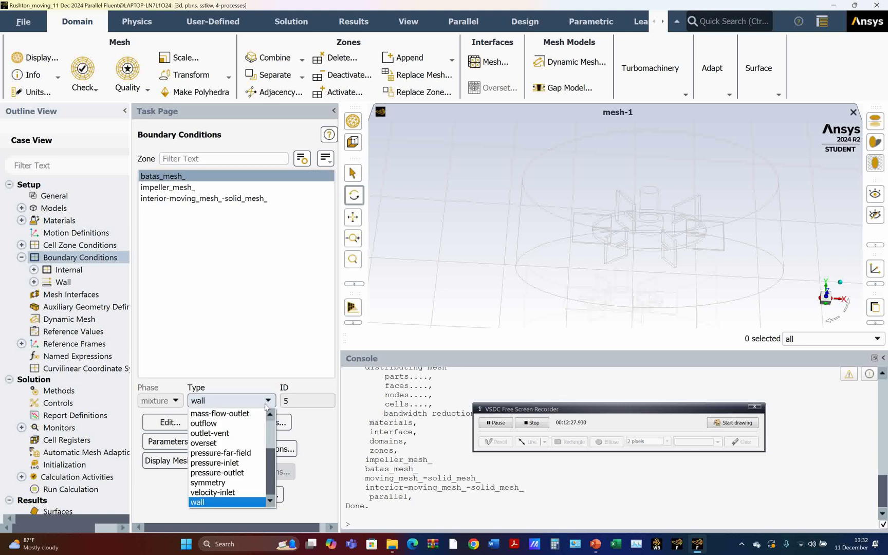
{"action": "scroll", "coordinate": [233, 445], "scroll_direction": "up", "scroll_amount": 1}
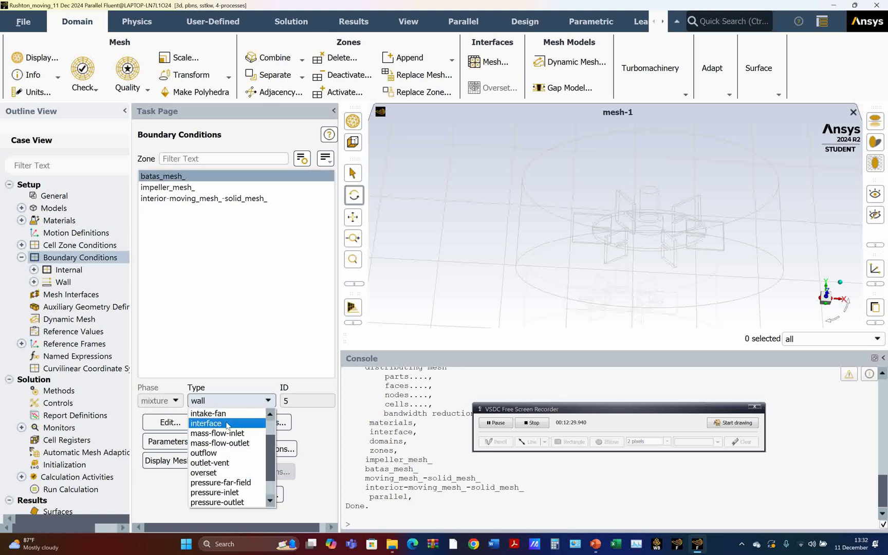
{"action": "left_click", "coordinate": [226, 423]}
- Rename the batas_mesh_ interface zone to batas_moving and apply the change
{"action": "left_click", "coordinate": [201, 289]}
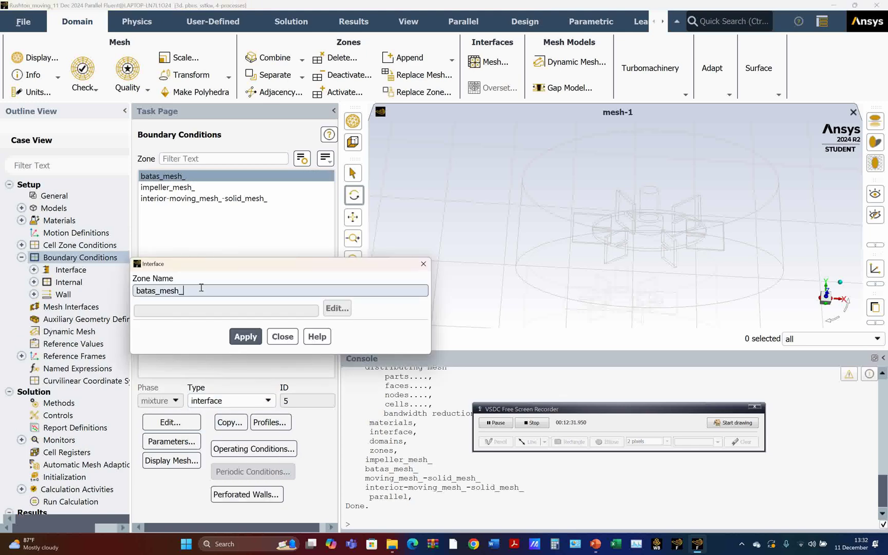
{"action": "key", "text": "BackSpace"}
{"action": "key", "text": "BackSpace"}
{"action": "type", "text": "moving"}
{"action": "left_click", "coordinate": [245, 336]}
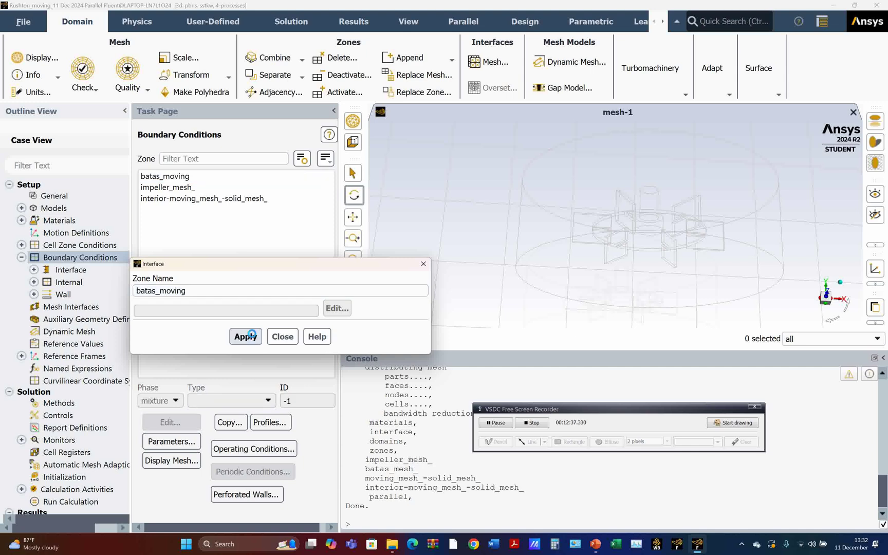
{"action": "left_click", "coordinate": [281, 336]}
{"action": "left_click", "coordinate": [180, 177]}
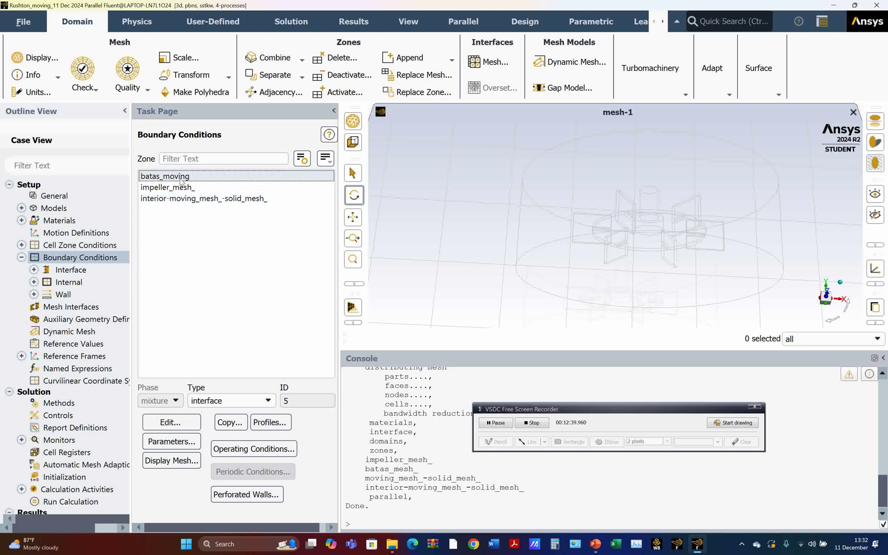
- Rename the impeller_mesh_ wall zone to impeller, keeping its wall settings, and apply the change
{"action": "left_click", "coordinate": [181, 188]}
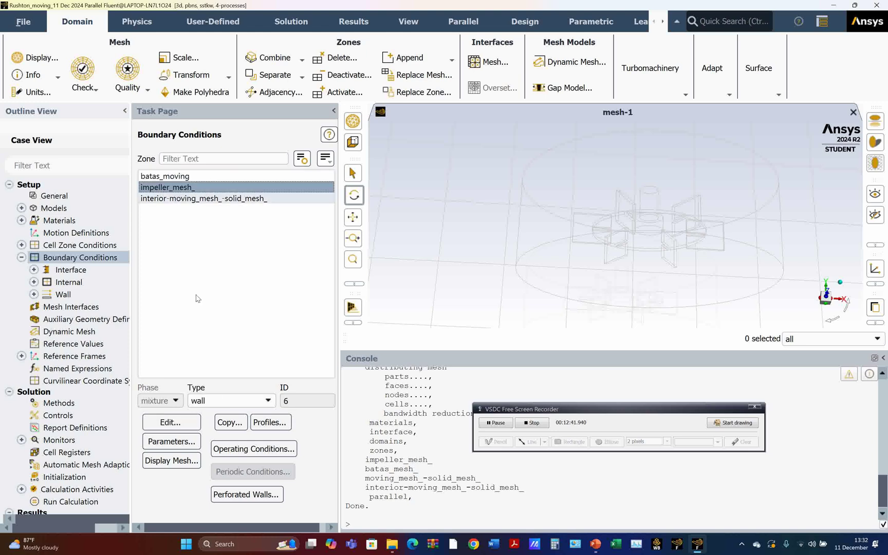
{"action": "left_click", "coordinate": [191, 421]}
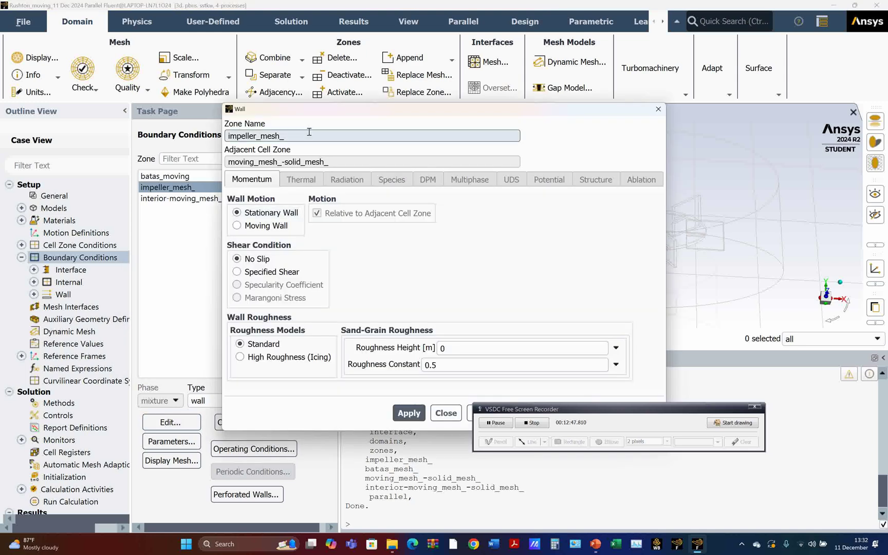
{"action": "key", "text": "BackSpace"}
{"action": "key", "text": "BackSpace"}
{"action": "key", "text": "BackSpace"}
{"action": "key", "text": "BackSpace"}
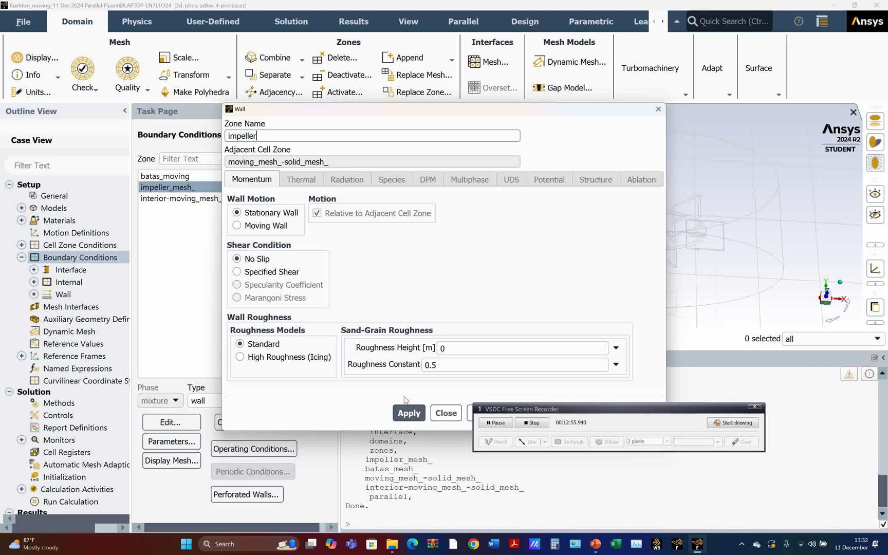
{"action": "left_click", "coordinate": [409, 413]}
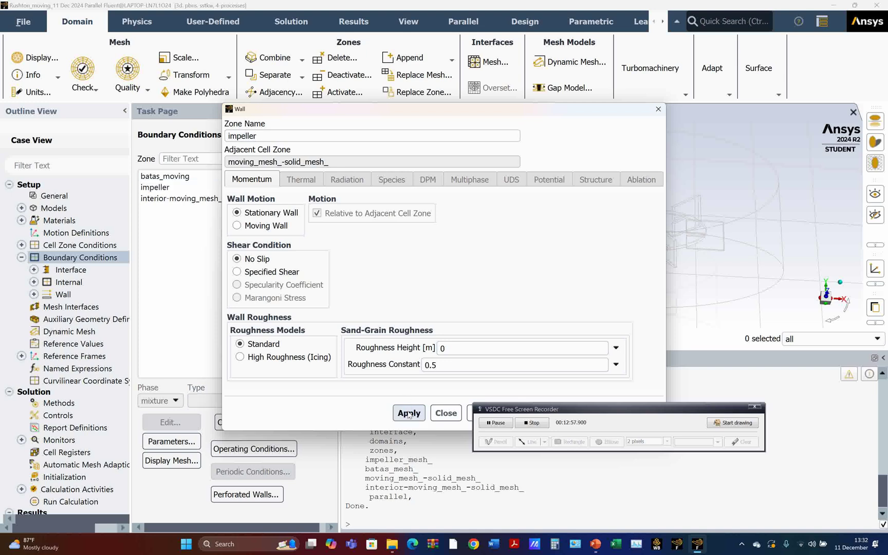
{"action": "left_click", "coordinate": [445, 414]}
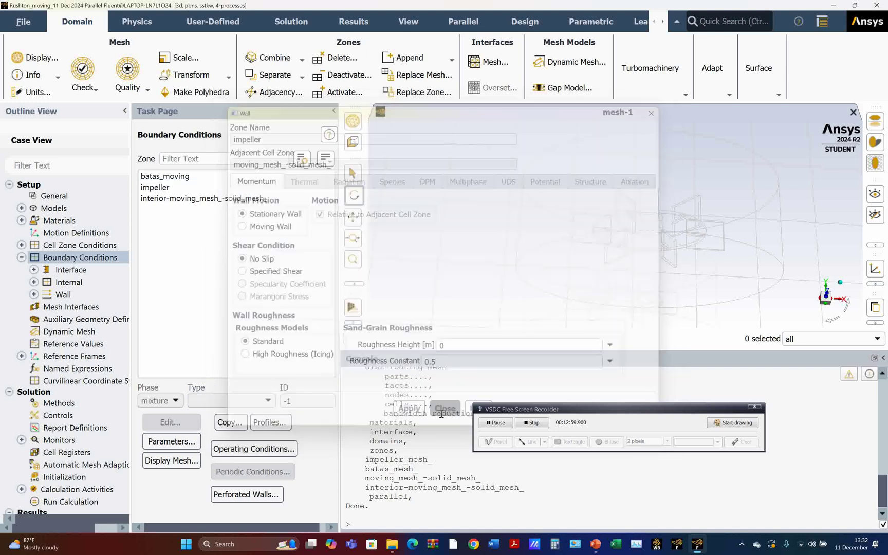
- Shorten the interior zone's name to interior-moving and apply the change
{"action": "left_click", "coordinate": [227, 199]}
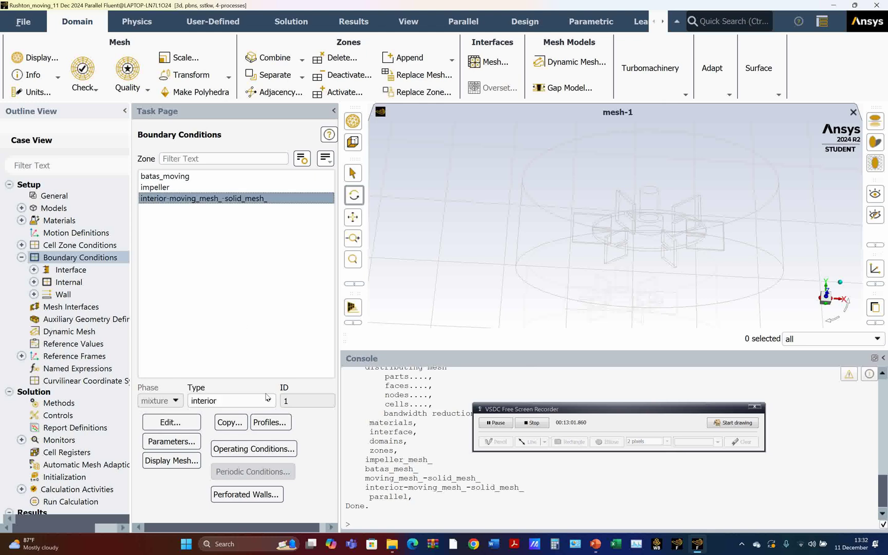
{"action": "left_click", "coordinate": [178, 421]}
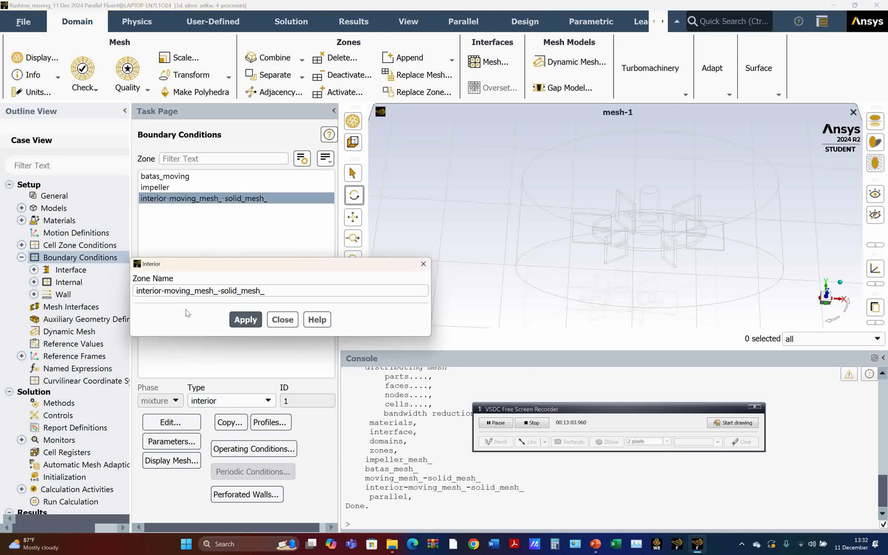
{"action": "left_click_drag", "start_coordinate": [191, 290], "coordinate": [311, 297]}
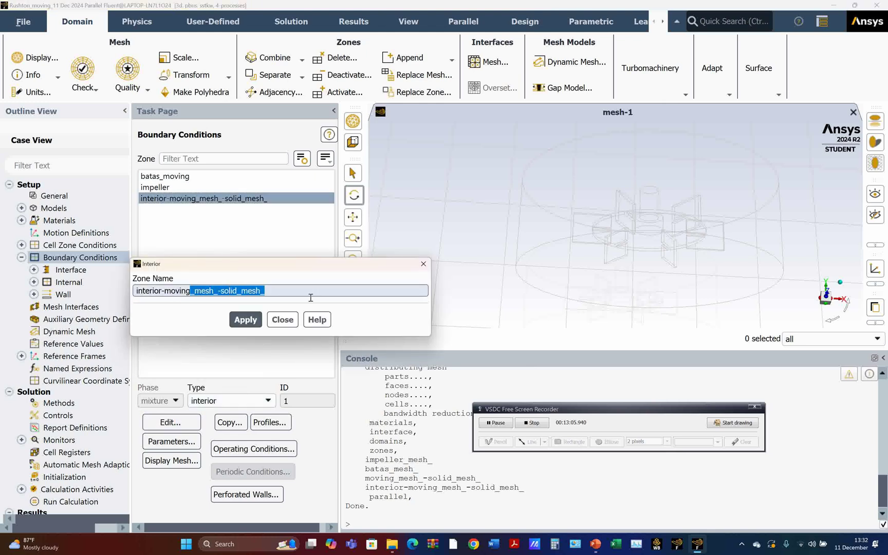
{"action": "key", "text": "BackSpace"}
{"action": "left_click", "coordinate": [241, 319]}
{"action": "left_click", "coordinate": [282, 319]}
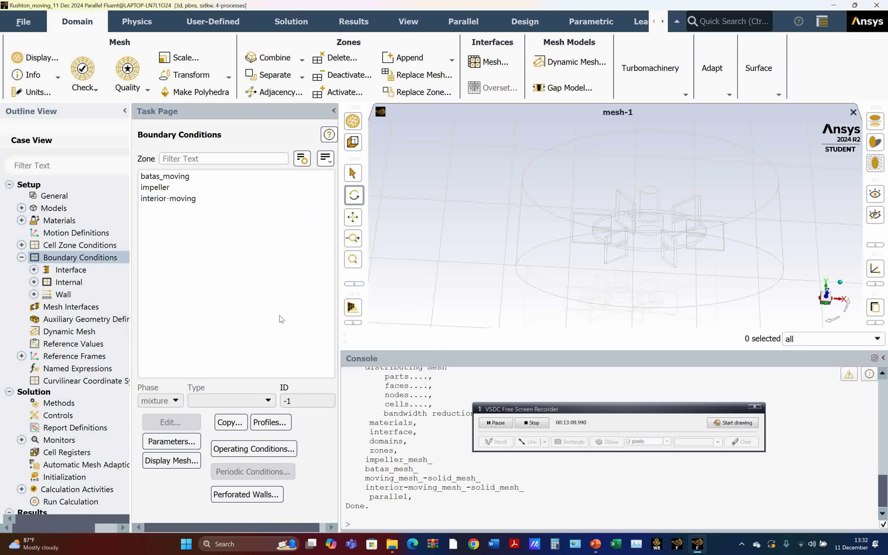
- In the cell zone conditions, rename the fluid zone moving_mesh_-solid_mesh_ to moving
{"action": "left_click", "coordinate": [21, 245]}
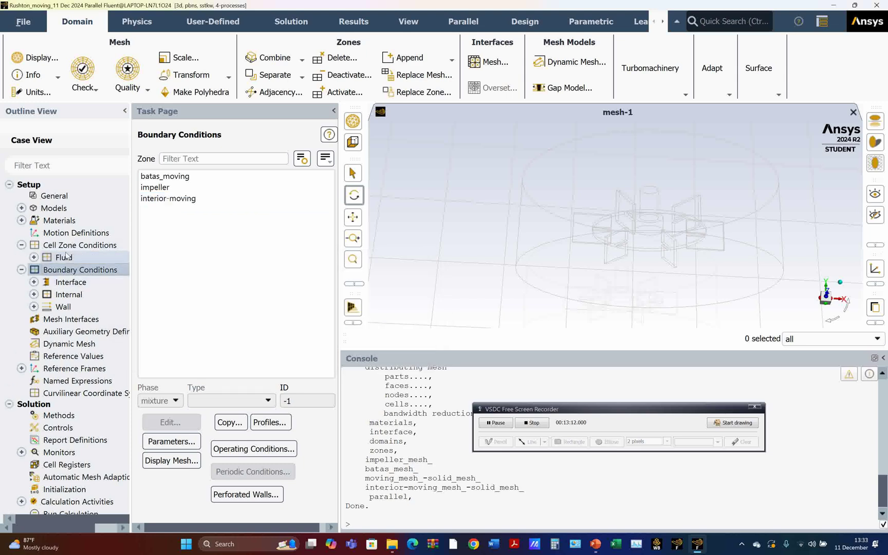
{"action": "left_click", "coordinate": [34, 257]}
{"action": "double_click", "coordinate": [73, 249]}
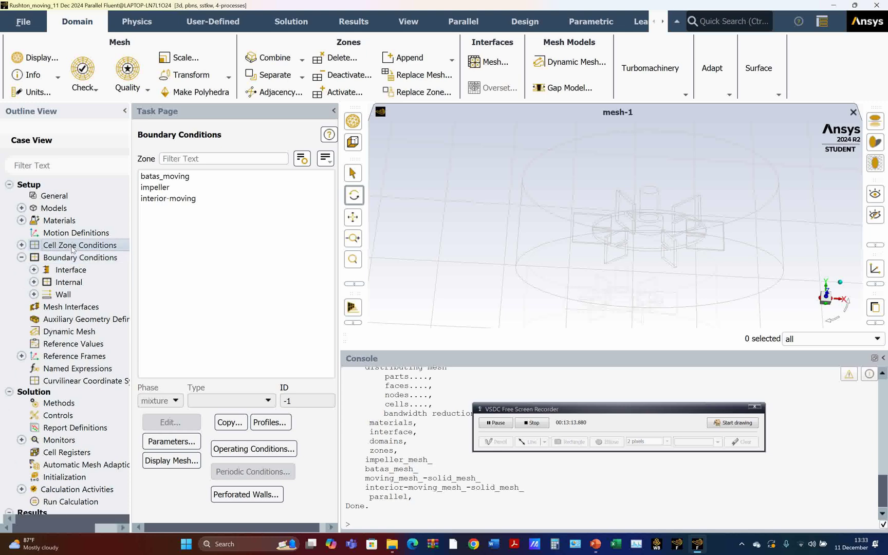
{"action": "left_click", "coordinate": [197, 177]}
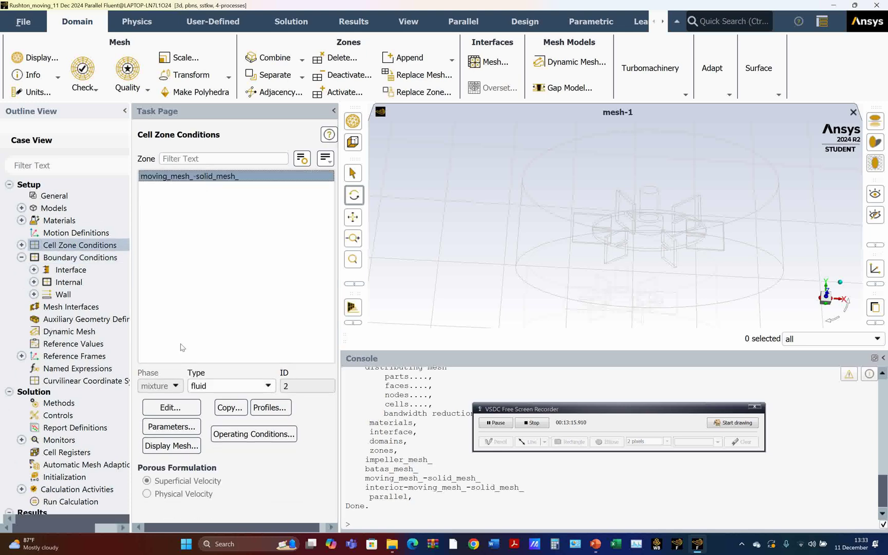
{"action": "left_click", "coordinate": [177, 409]}
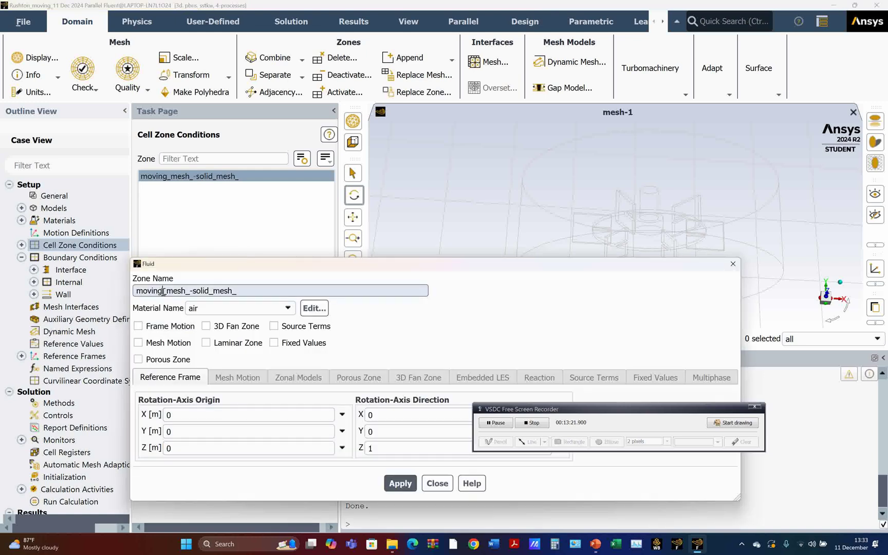
{"action": "left_click_drag", "start_coordinate": [163, 291], "coordinate": [270, 296]}
{"action": "key", "text": "BackSpace"}
{"action": "left_click", "coordinate": [394, 483]}
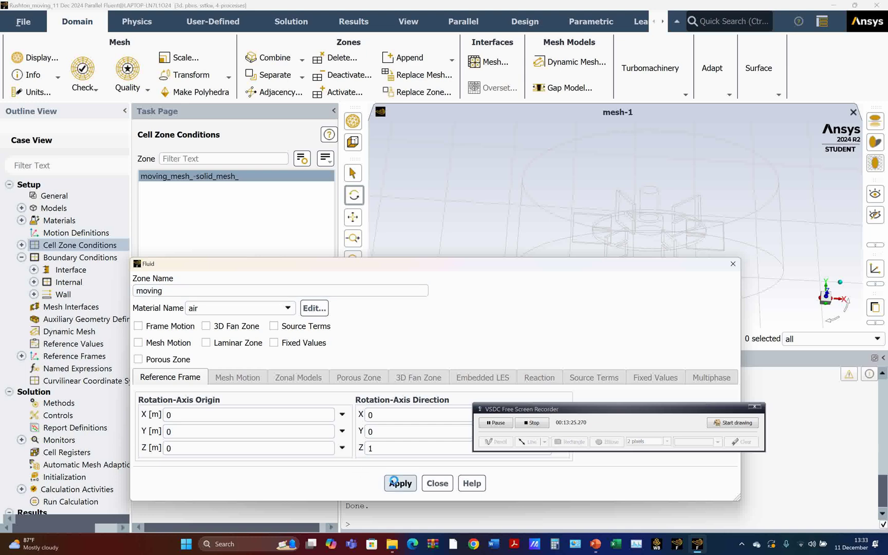
{"action": "left_click", "coordinate": [440, 484]}
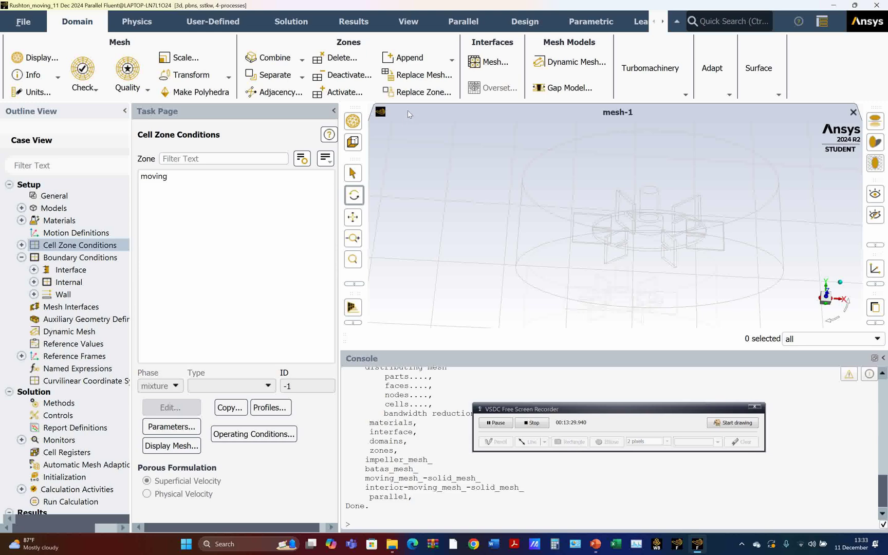
- Append the case file Rushton_static_11 Dec 2024.msh to the loaded moving-zone mesh and acknowledge the zone ID warning
{"action": "left_click", "coordinate": [445, 59]}
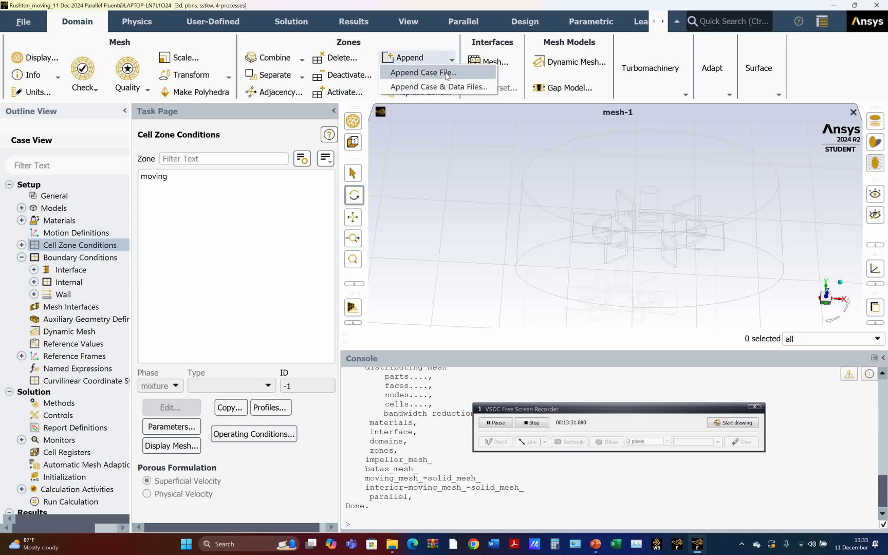
{"action": "left_click", "coordinate": [446, 73]}
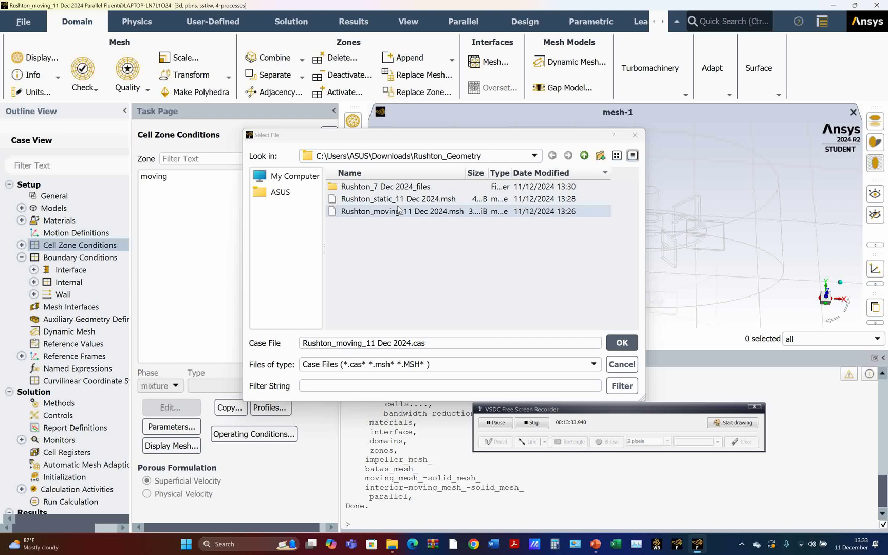
{"action": "left_click", "coordinate": [399, 200]}
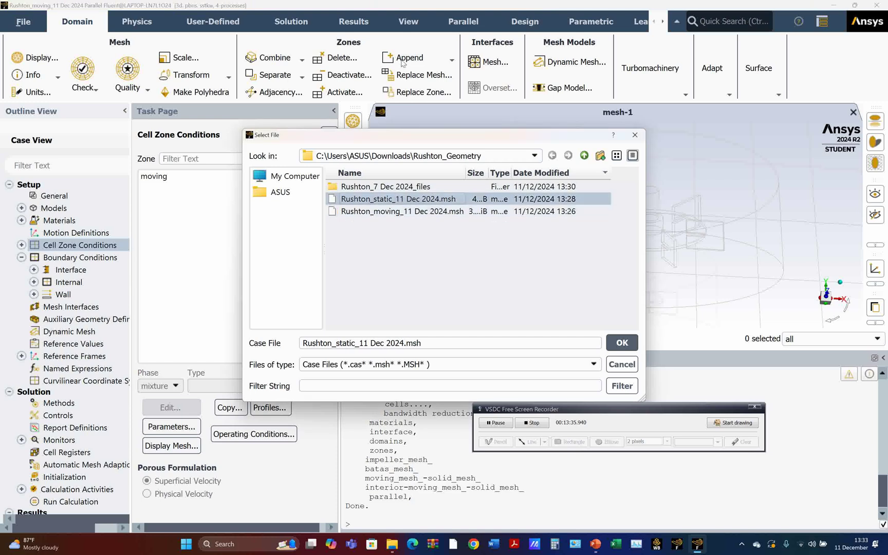
{"action": "left_click", "coordinate": [393, 203]}
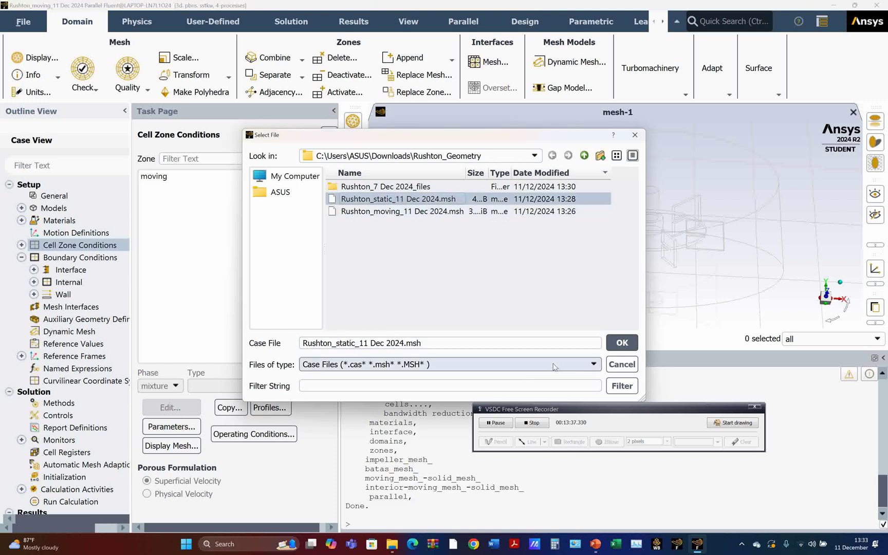
{"action": "left_click", "coordinate": [622, 343]}
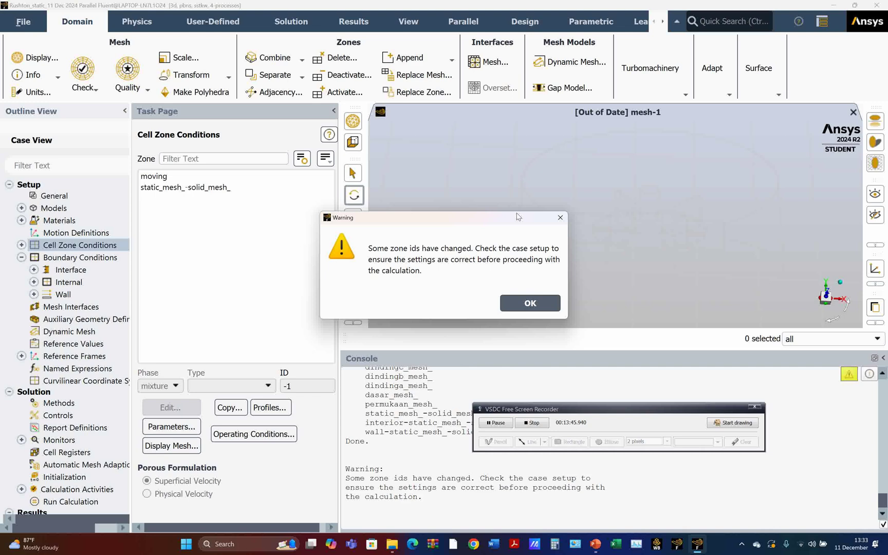
{"action": "left_click", "coordinate": [519, 306]}
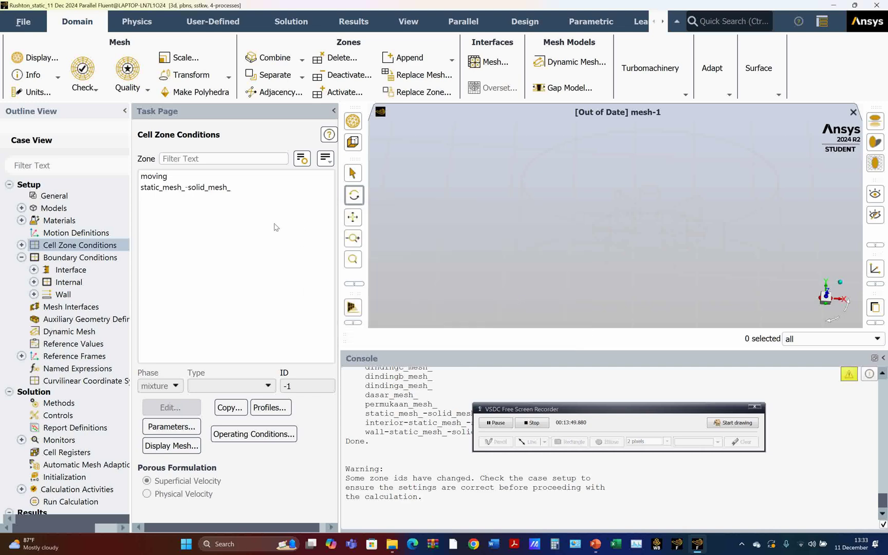
- In the boundary conditions, rename the bafflea_mesh_ wall zone to baffle-a and apply the change
{"action": "double_click", "coordinate": [92, 260]}
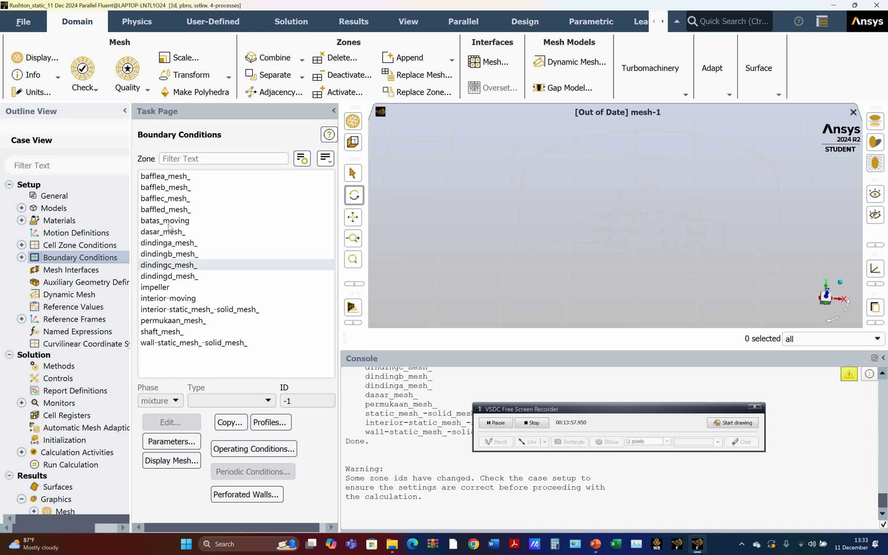
{"action": "left_click", "coordinate": [175, 176]}
{"action": "left_click", "coordinate": [180, 421]}
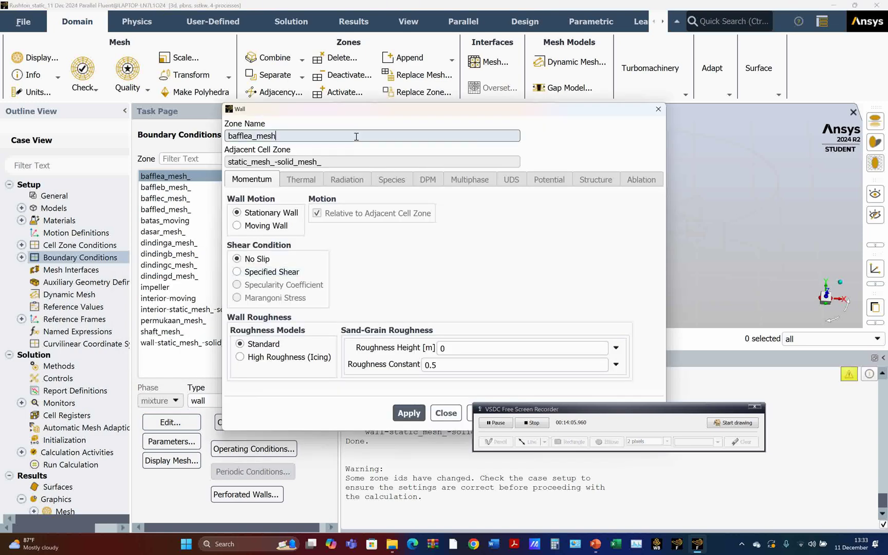
{"action": "key", "text": "BackSpace"}
{"action": "key", "text": "BackSpace"}
{"action": "key", "text": "BackSpace"}
{"action": "type", "text": "-a"}
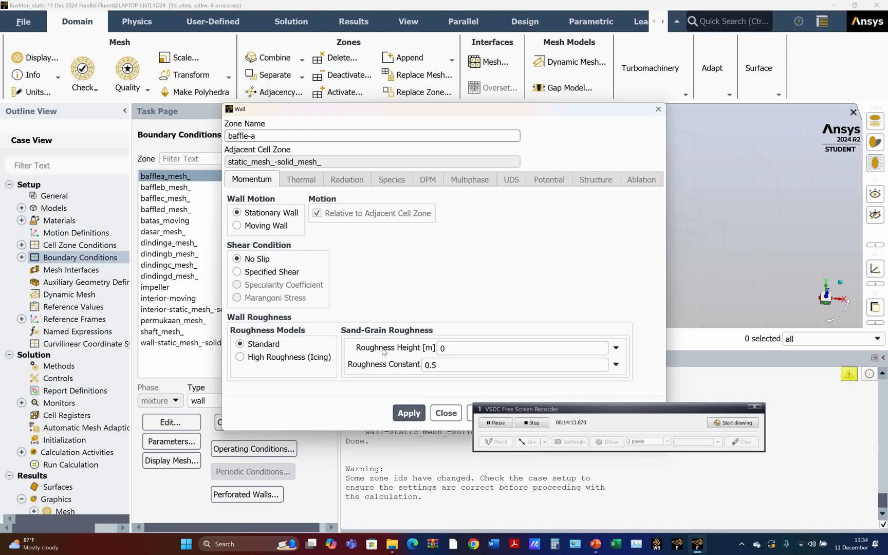
{"action": "left_click", "coordinate": [408, 413]}
{"action": "left_click", "coordinate": [446, 413]}
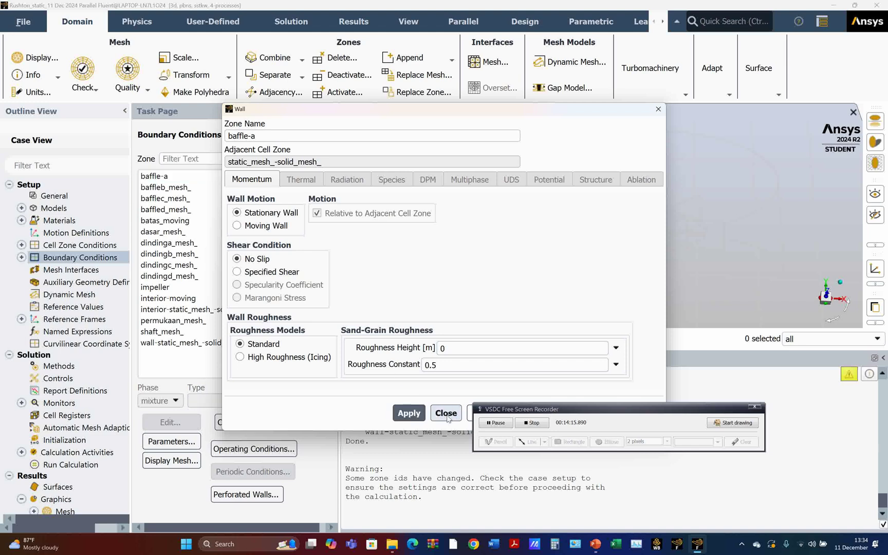
- Rename the baffleb_mesh_ wall zone to baffle-b, keeping its wall settings, and apply the change
{"action": "left_click", "coordinate": [170, 187]}
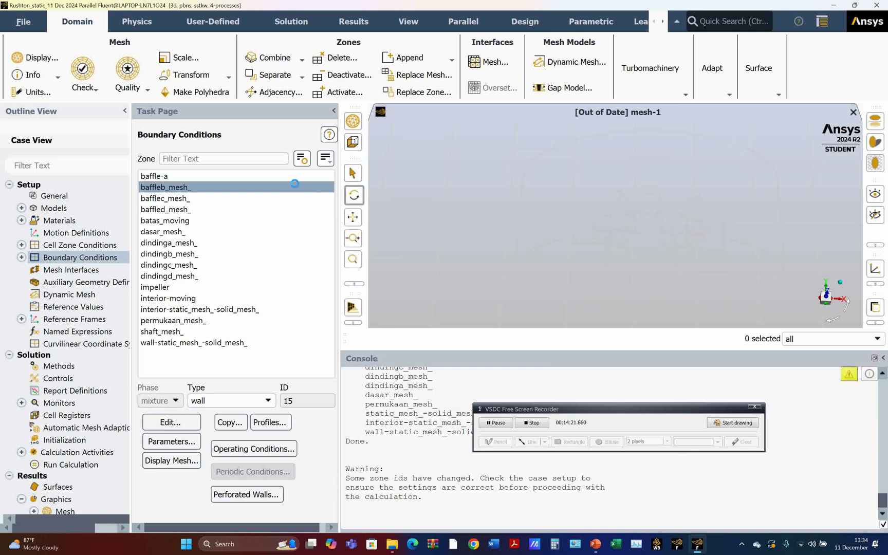
{"action": "left_click", "coordinate": [296, 136]}
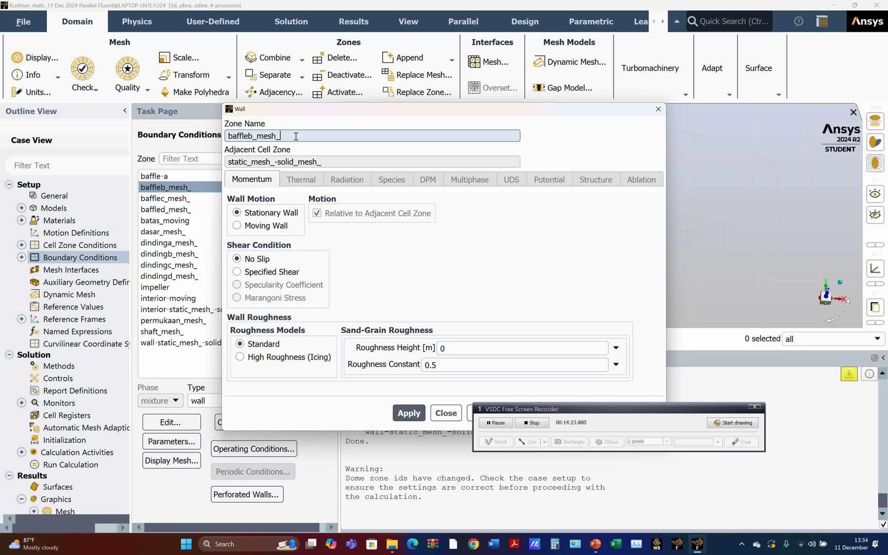
{"action": "key", "text": "BackSpace"}
{"action": "key", "text": "BackSpace"}
{"action": "key", "text": "BackSpace"}
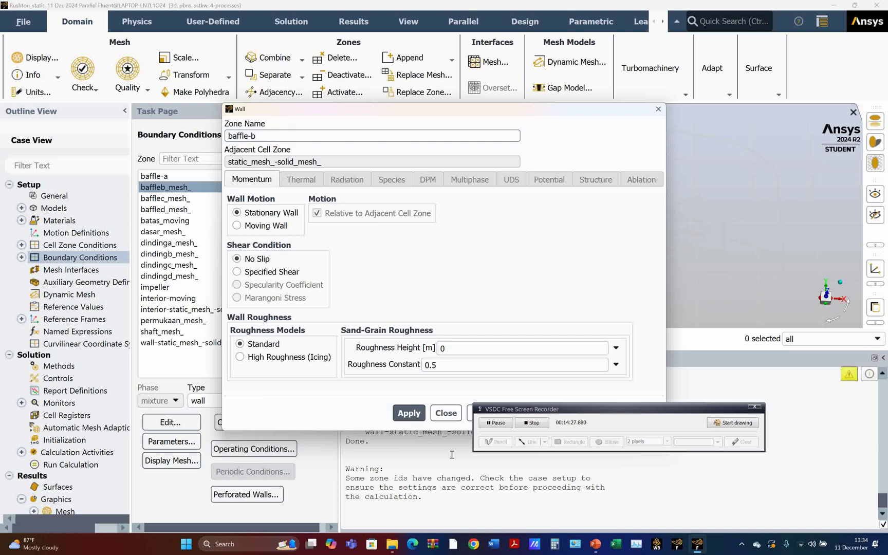
{"action": "left_click", "coordinate": [408, 412]}
{"action": "left_click", "coordinate": [446, 412]}
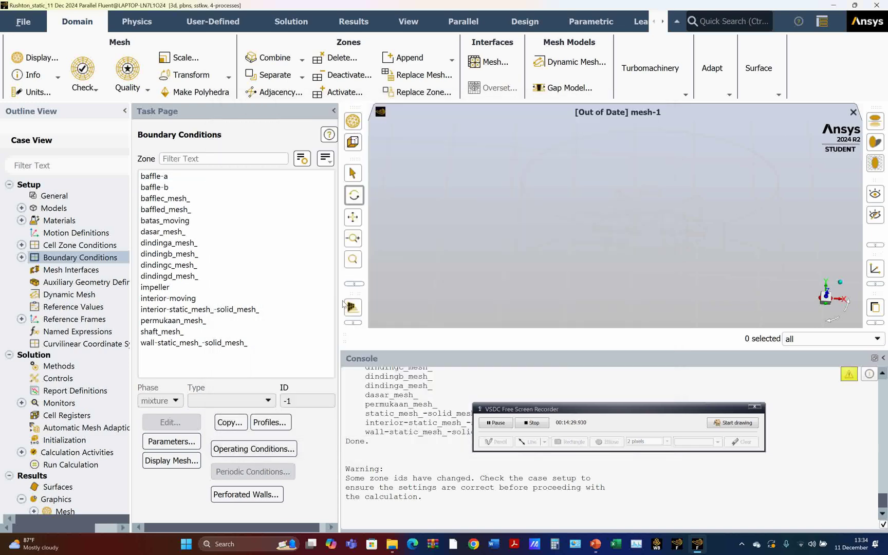
- Rename the bafflec_mesh_ wall zone to baffle-c, keeping its wall settings, and apply the change
{"action": "left_click", "coordinate": [191, 197]}
{"action": "left_click", "coordinate": [164, 422]}
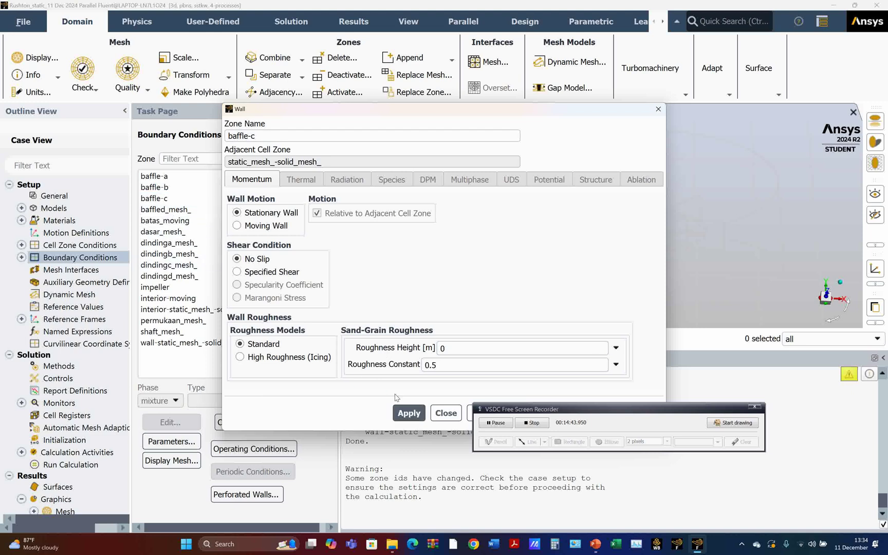
{"action": "left_click", "coordinate": [445, 413]}
- Rename the baffled_mesh_ wall zone to baffle-d, keeping its wall settings, and apply the change
{"action": "left_click", "coordinate": [176, 208]}
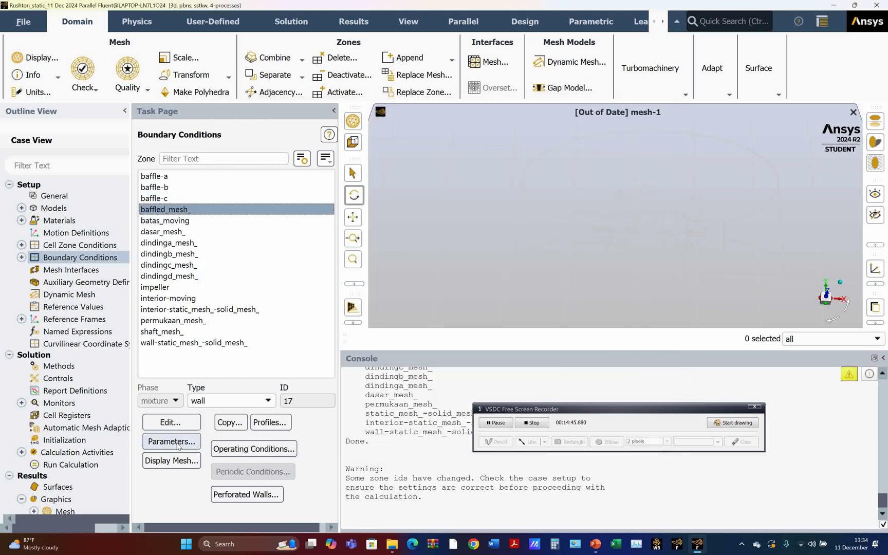
{"action": "left_click", "coordinate": [176, 423]}
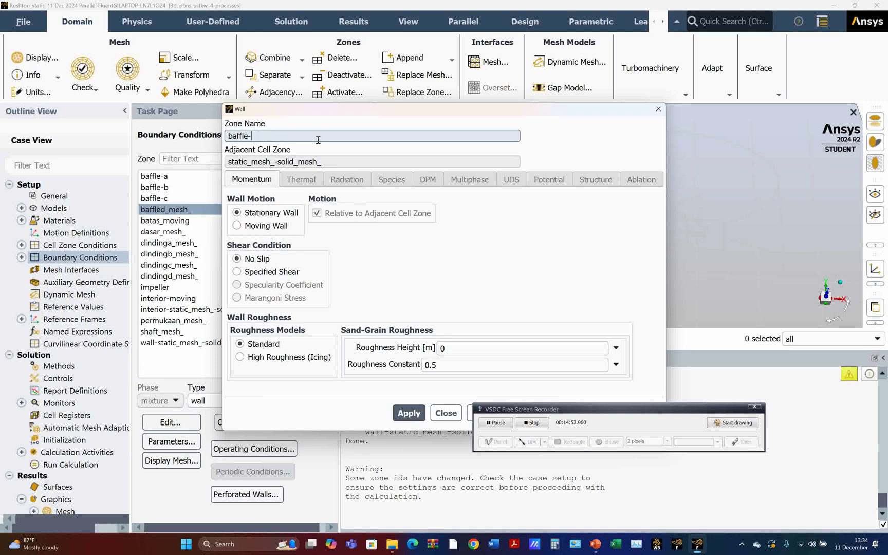
{"action": "left_click", "coordinate": [407, 413]}
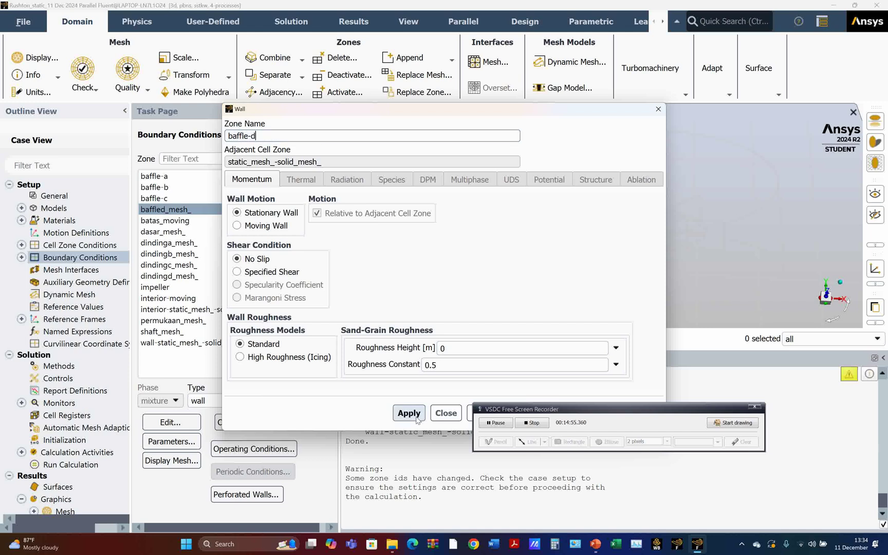
{"action": "left_click", "coordinate": [446, 413]}
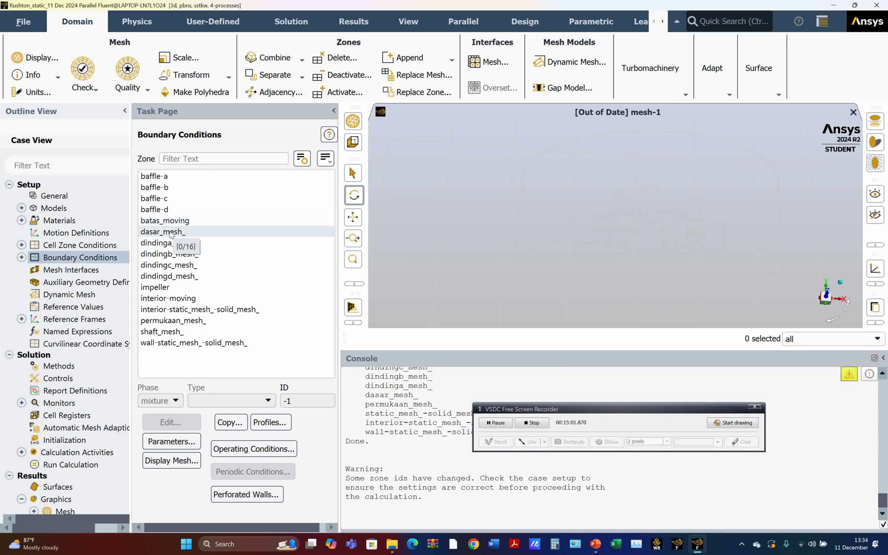
- Shorten the dasar_mesh_ wall zone's name to dasar and apply the change
{"action": "left_click", "coordinate": [171, 232]}
{"action": "left_click", "coordinate": [179, 420]}
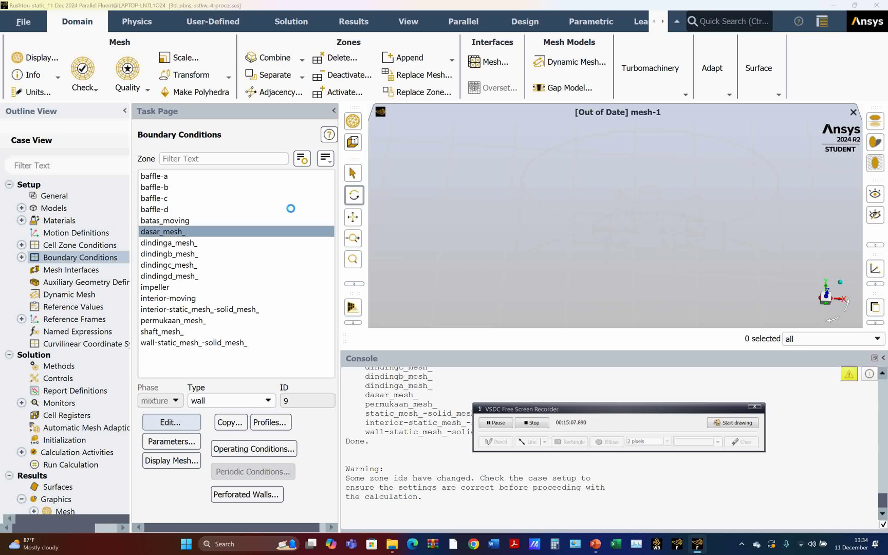
{"action": "left_click", "coordinate": [323, 137]}
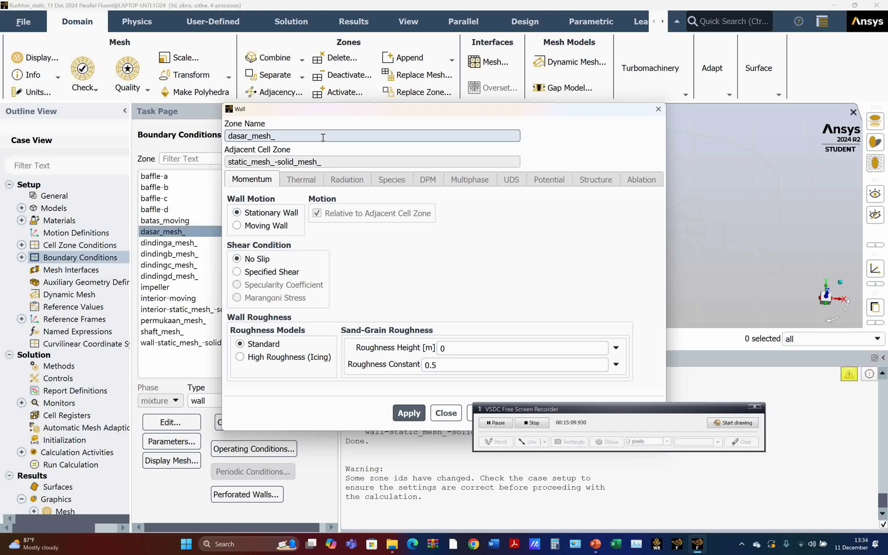
{"action": "key", "text": "BackSpace"}
{"action": "key", "text": "BackSpace"}
{"action": "key", "text": "BackSpace"}
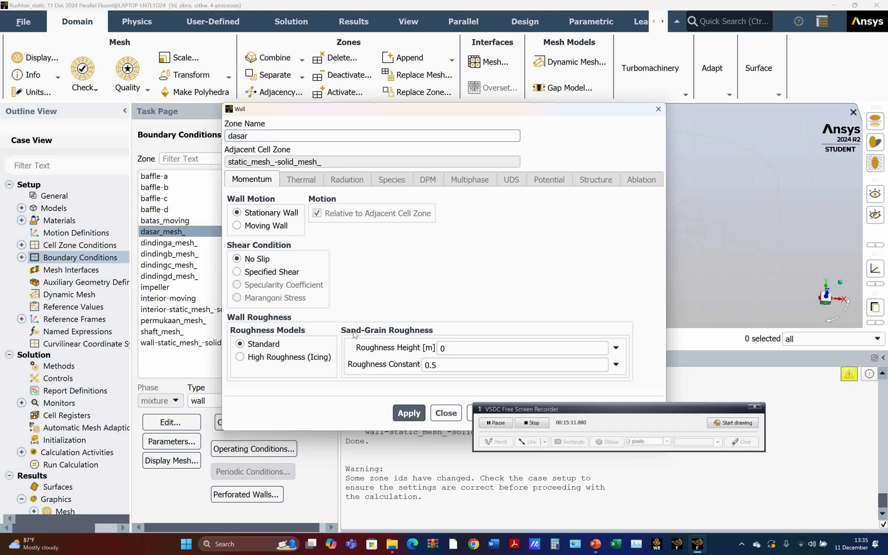
{"action": "left_click", "coordinate": [415, 416]}
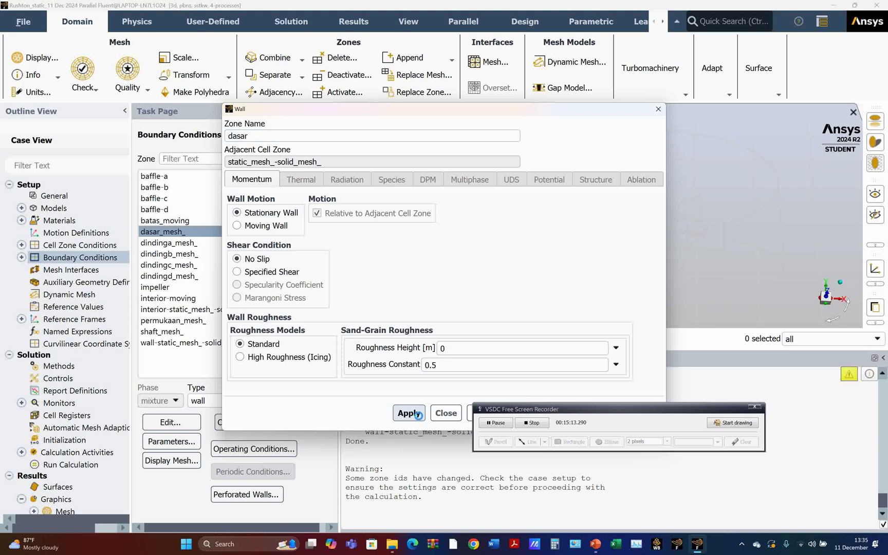
{"action": "left_click", "coordinate": [445, 414]}
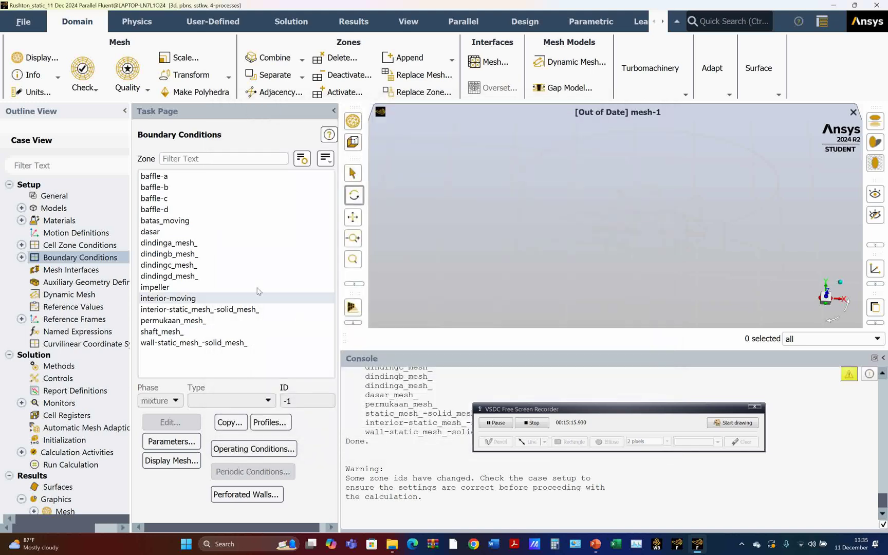
- Rename the dindinga_mesh_ wall zone to dinding-a, keeping its wall settings, and apply the change
{"action": "left_click", "coordinate": [224, 241]}
{"action": "left_click", "coordinate": [163, 422]}
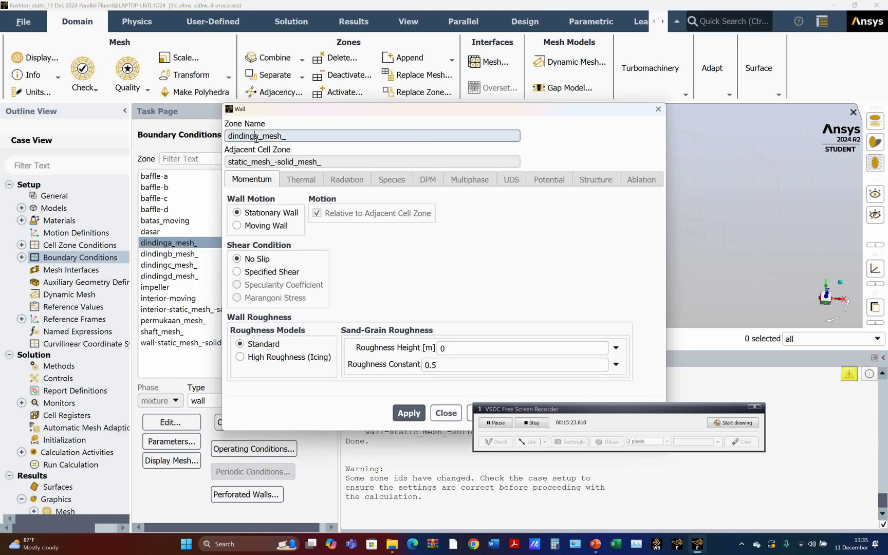
{"action": "left_click", "coordinate": [256, 136]}
{"action": "key", "text": "Delete"}
{"action": "key", "text": "Delete"}
{"action": "key", "text": "Delete"}
{"action": "left_click", "coordinate": [407, 413]}
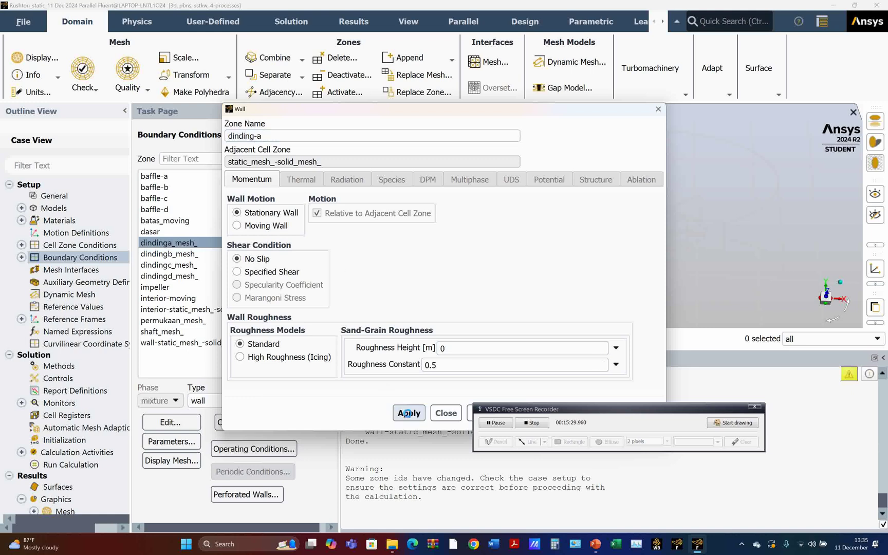
{"action": "left_click", "coordinate": [446, 413]}
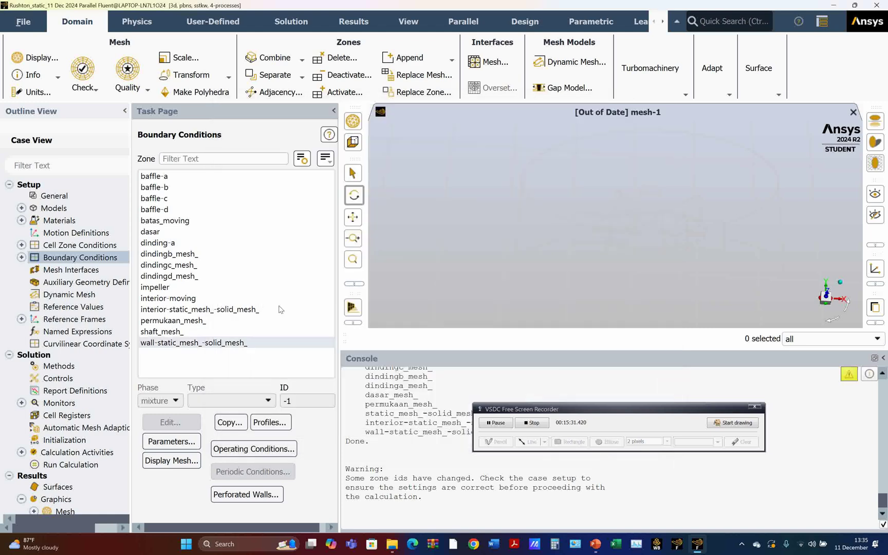
- Rename the dindingb_mesh_ wall zone to dinding-b, keeping its wall settings, and apply the change
{"action": "left_click", "coordinate": [196, 254]}
{"action": "left_click", "coordinate": [169, 422]}
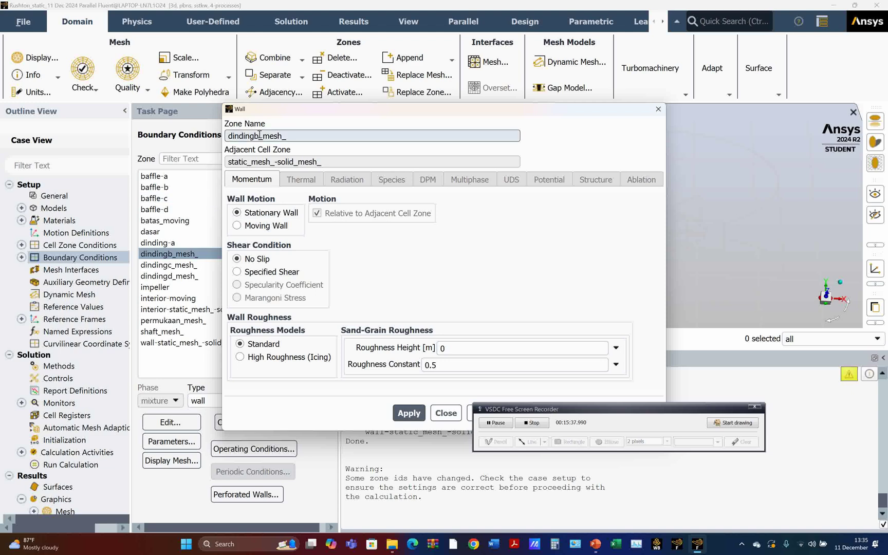
{"action": "type", "text": "-"}
{"action": "key", "text": "Delete"}
{"action": "key", "text": "Delete"}
{"action": "key", "text": "Delete"}
{"action": "key", "text": "Delete"}
{"action": "key", "text": "Delete"}
{"action": "left_click", "coordinate": [409, 413]}
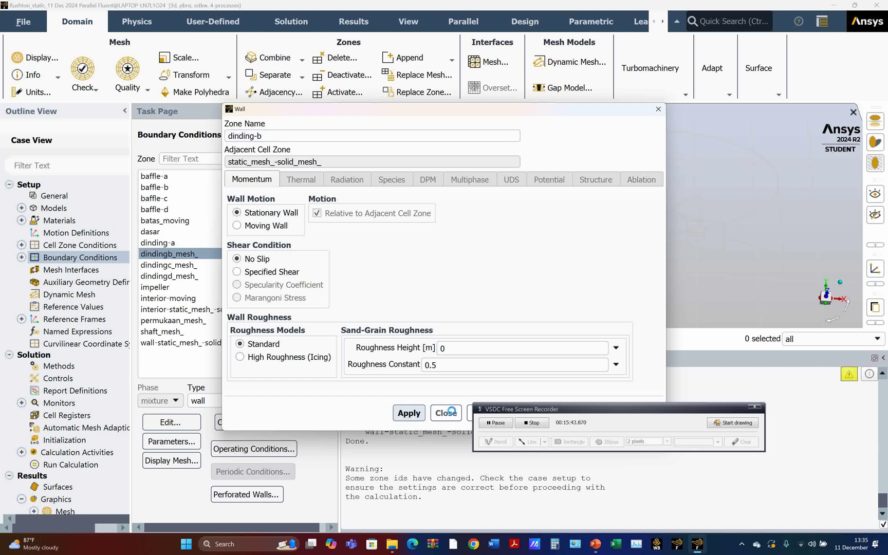
{"action": "left_click", "coordinate": [446, 413]}
- Rename the dindingc_mesh_ wall zone to dinding-c, keeping its wall settings, and apply the change
{"action": "left_click", "coordinate": [256, 265]}
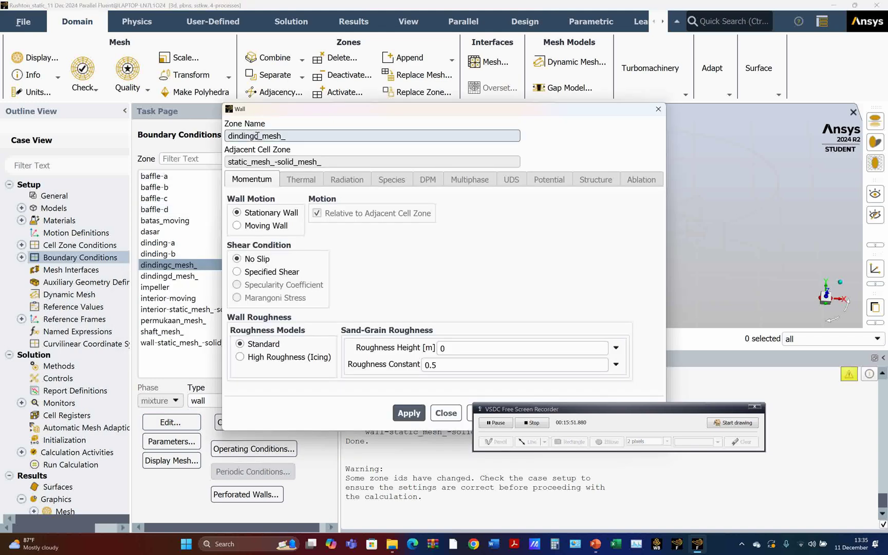
{"action": "left_click", "coordinate": [256, 136]}
{"action": "type", "text": "-"}
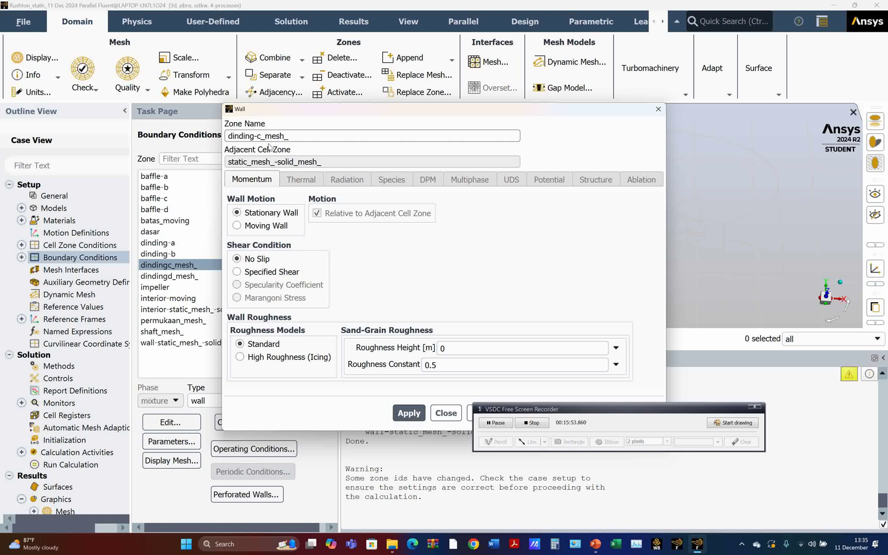
{"action": "key", "text": "Delete"}
{"action": "key", "text": "Delete"}
{"action": "key", "text": "Delete"}
{"action": "key", "text": "Delete"}
{"action": "key", "text": "Delete"}
{"action": "key", "text": "Delete"}
{"action": "left_click", "coordinate": [409, 413]}
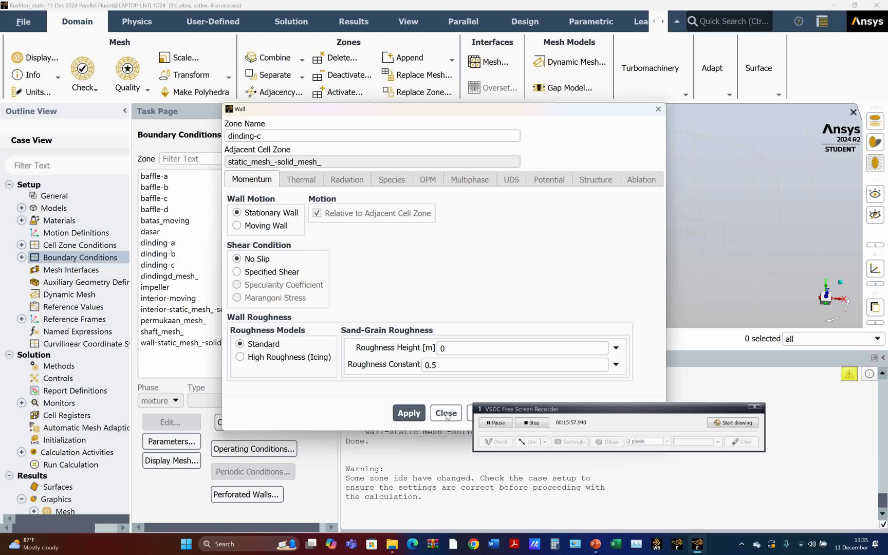
{"action": "left_click", "coordinate": [445, 412]}
- Rename the dindingd_mesh_ wall zone to dinding-d, keeping its wall settings, and apply the change
{"action": "left_click", "coordinate": [170, 276]}
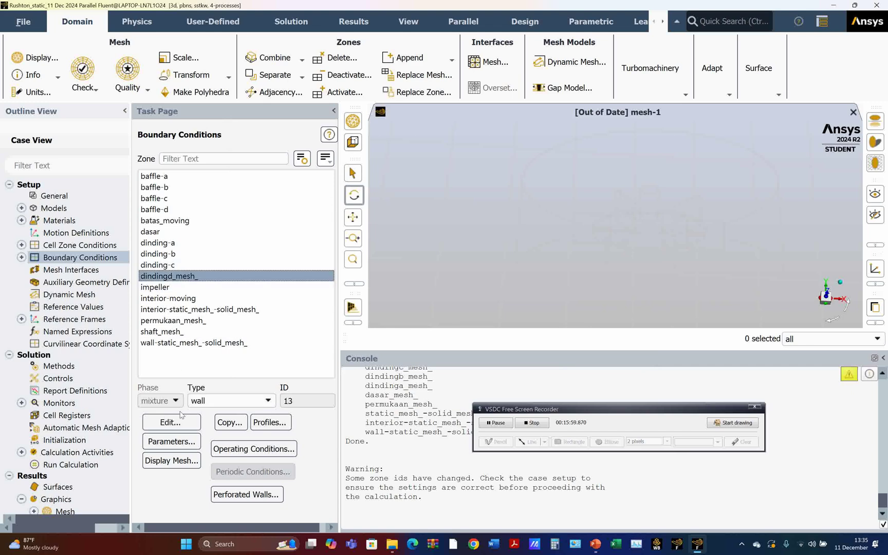
{"action": "left_click", "coordinate": [180, 422]}
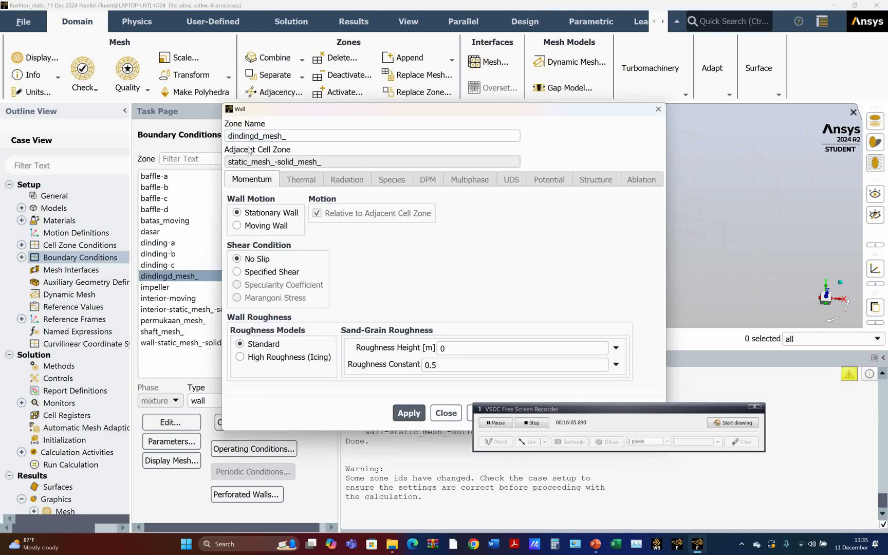
{"action": "type", "text": "-"}
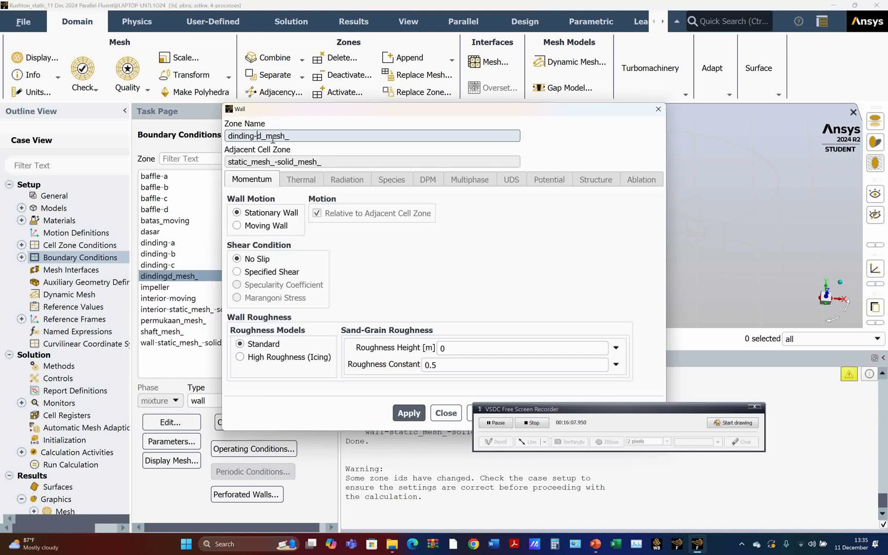
{"action": "key", "text": "Delete"}
{"action": "key", "text": "Delete"}
{"action": "key", "text": "Delete"}
{"action": "key", "text": "Delete"}
{"action": "key", "text": "Delete"}
{"action": "key", "text": "Delete"}
{"action": "left_click", "coordinate": [413, 417]}
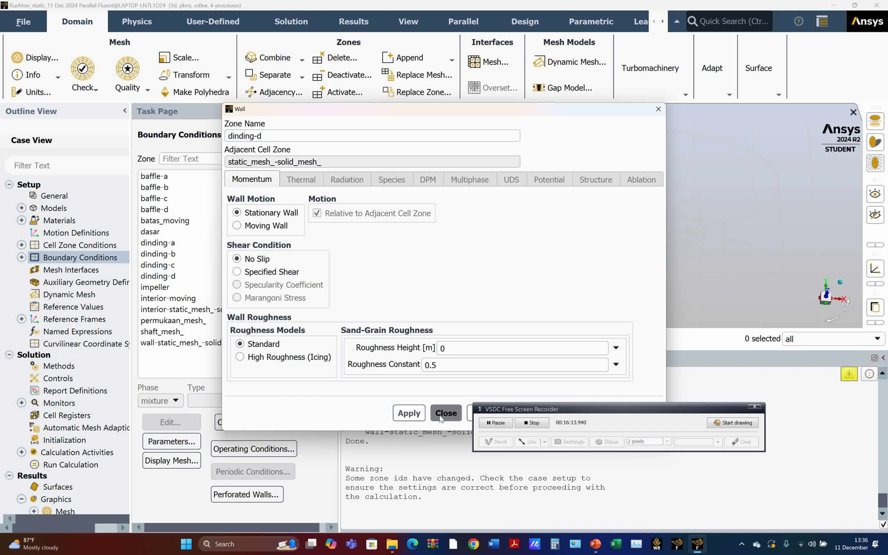
{"action": "left_click", "coordinate": [445, 413]}
- Shorten the interior-static_mesh_-solid_mesh_ zone's name to interior-static and apply the change
{"action": "left_click", "coordinate": [154, 287]}
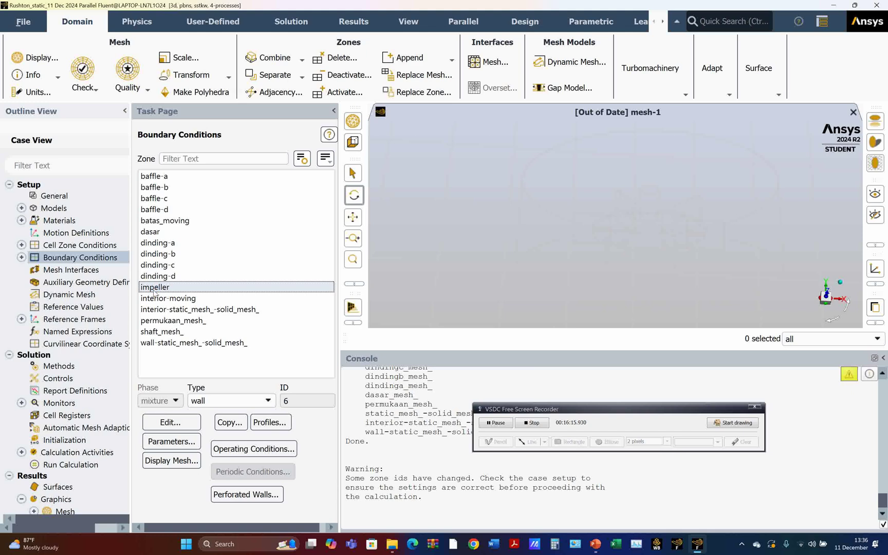
{"action": "left_click", "coordinate": [156, 298]}
{"action": "left_click", "coordinate": [172, 308]}
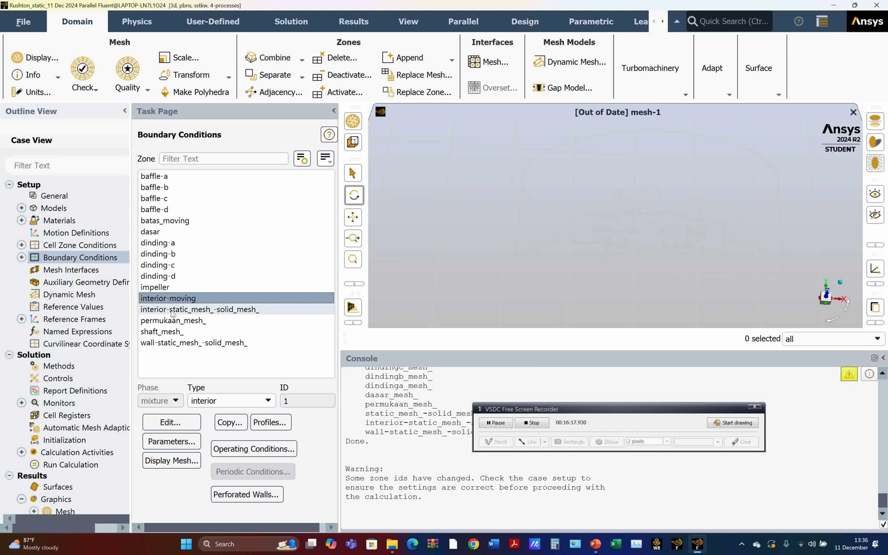
{"action": "left_click", "coordinate": [171, 422]}
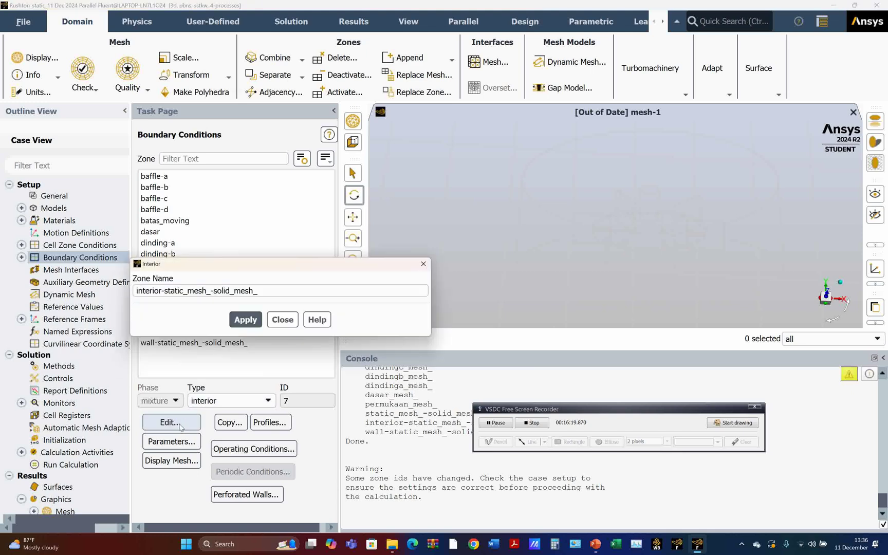
{"action": "left_click", "coordinate": [185, 295]}
{"action": "left_click_drag", "start_coordinate": [185, 295], "coordinate": [276, 292]}
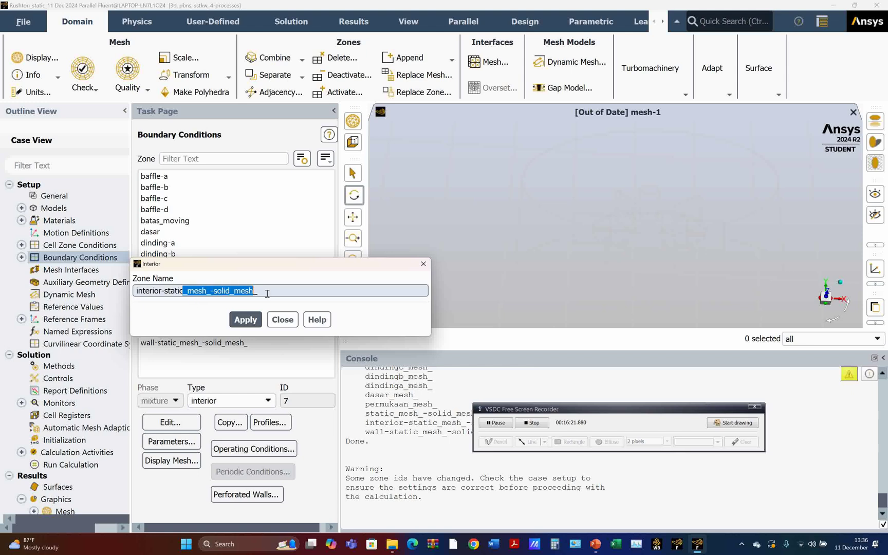
{"action": "key", "text": "BackSpace"}
{"action": "left_click", "coordinate": [245, 319]}
{"action": "left_click", "coordinate": [282, 319]}
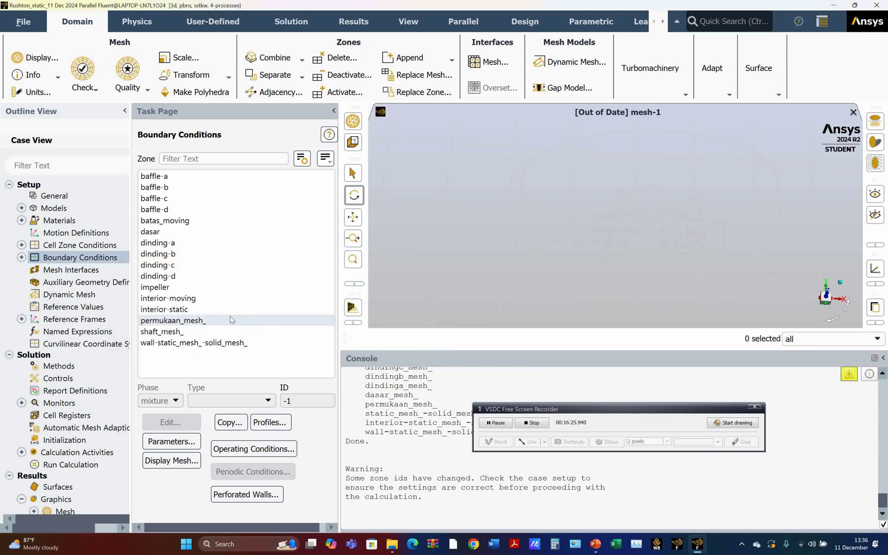
- Change the permukaan_mesh_ zone's type from wall to symmetry and rename it permukaan
{"action": "left_click", "coordinate": [186, 320]}
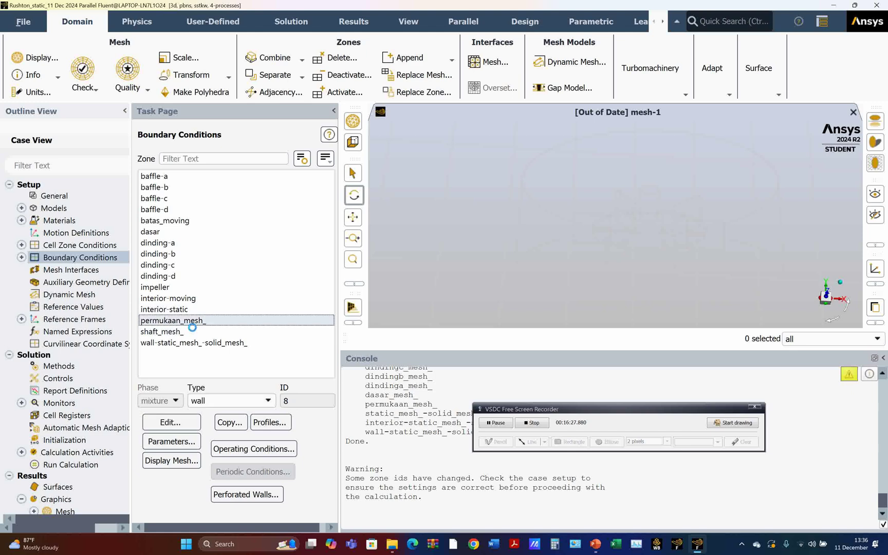
{"action": "left_click", "coordinate": [267, 404]}
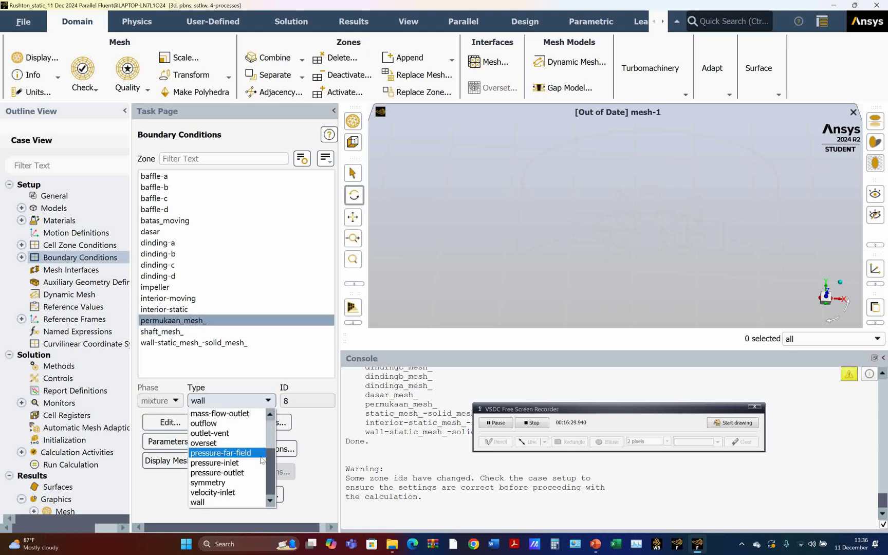
{"action": "left_click", "coordinate": [242, 483]}
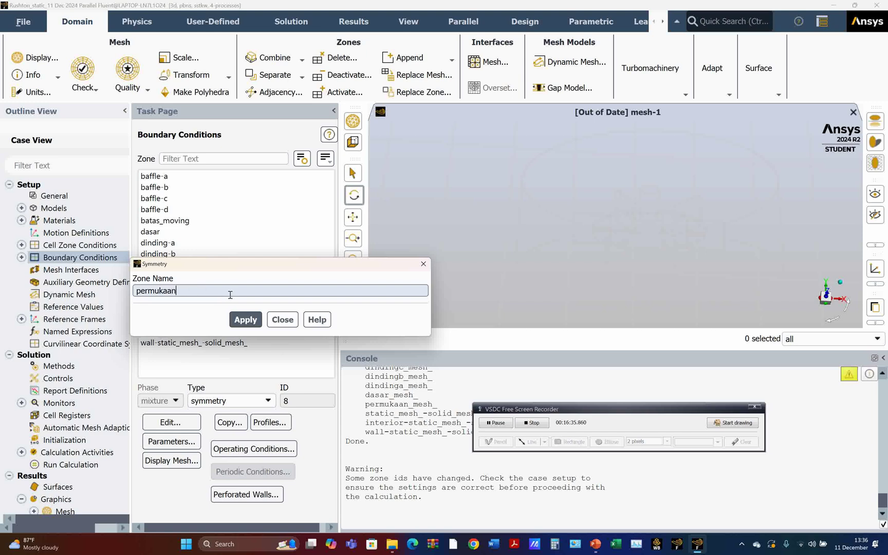
{"action": "left_click", "coordinate": [244, 319]}
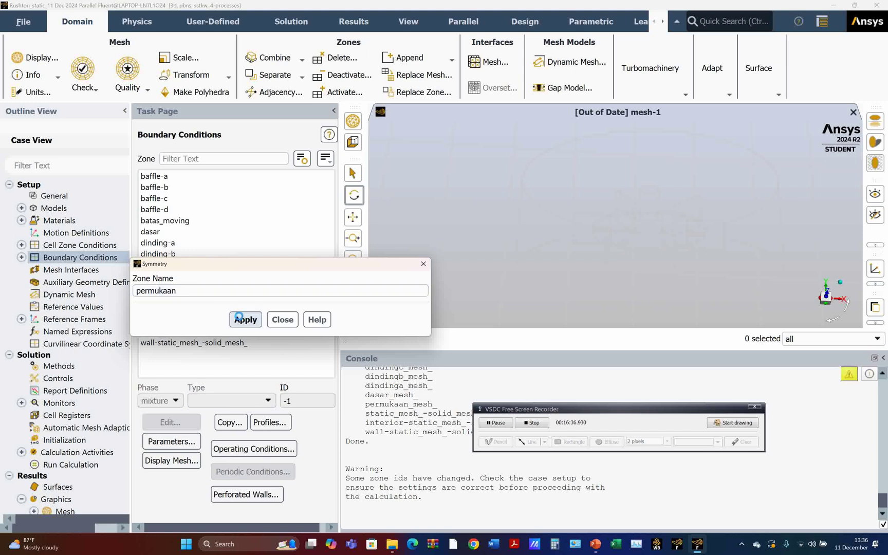
{"action": "left_click", "coordinate": [278, 321]}
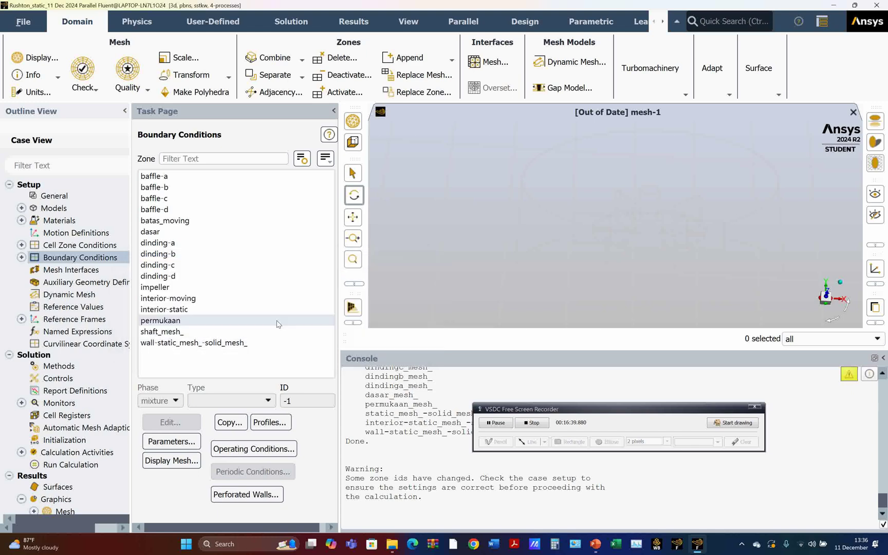
- Shorten the shaft_mesh_ wall zone's name to shaft and apply the change
{"action": "left_click", "coordinate": [184, 333]}
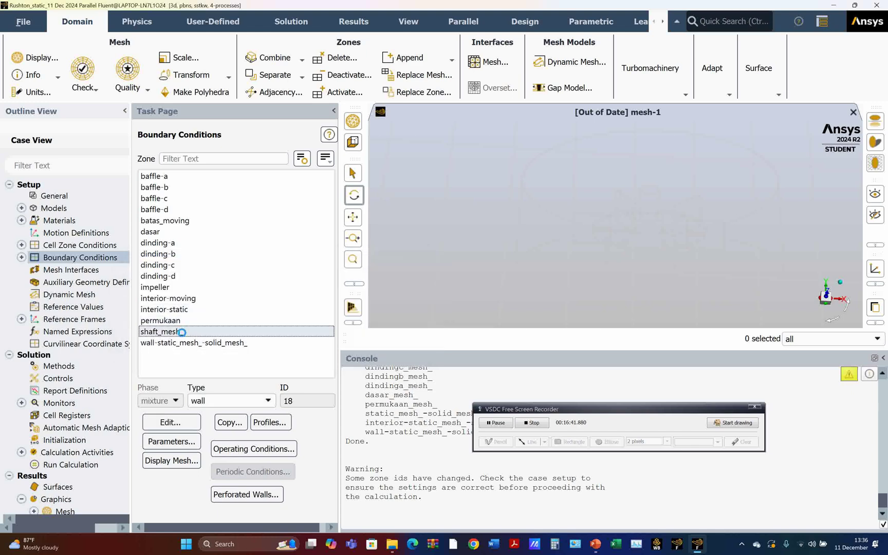
{"action": "left_click", "coordinate": [173, 423]}
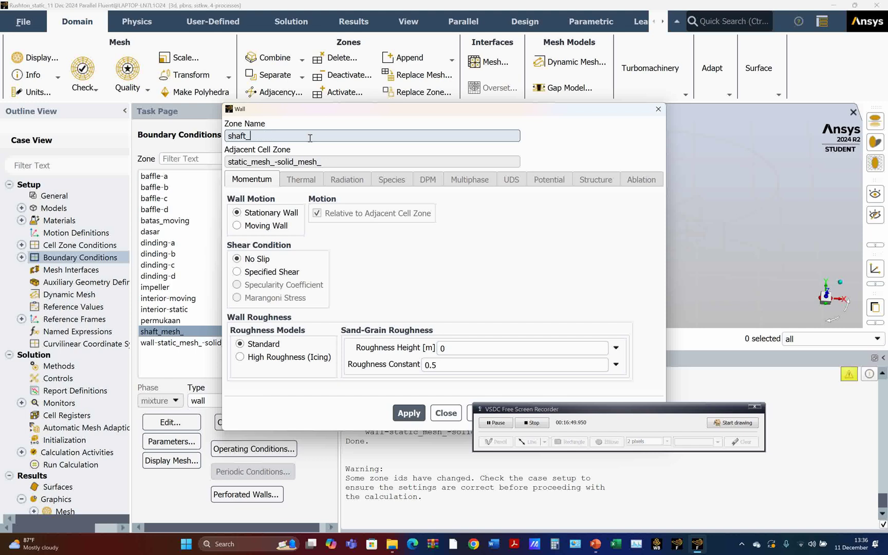
{"action": "left_click", "coordinate": [407, 411]}
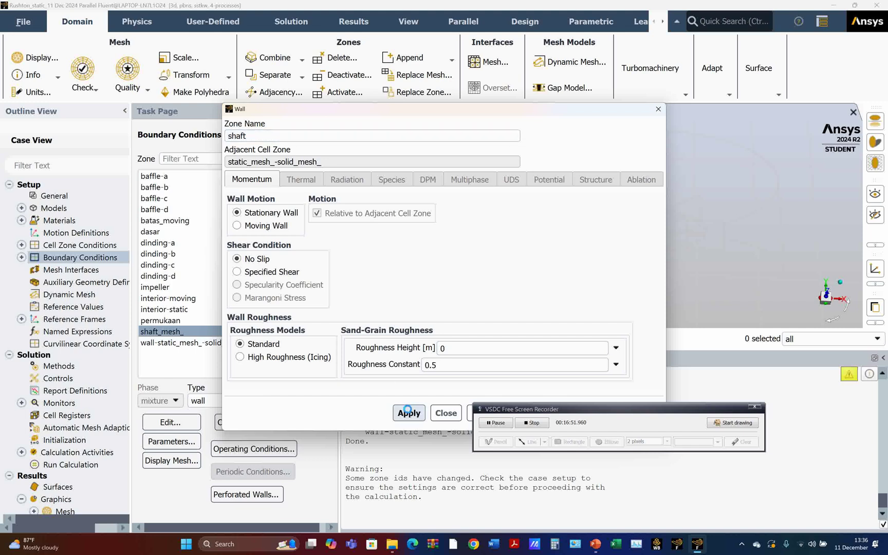
{"action": "left_click", "coordinate": [445, 412]}
- Display mesh-1 with the outline edges of the wall-static_mesh_-solid_mesh_ and impeller surfaces, leaving out batas_moving
{"action": "left_click", "coordinate": [200, 344]}
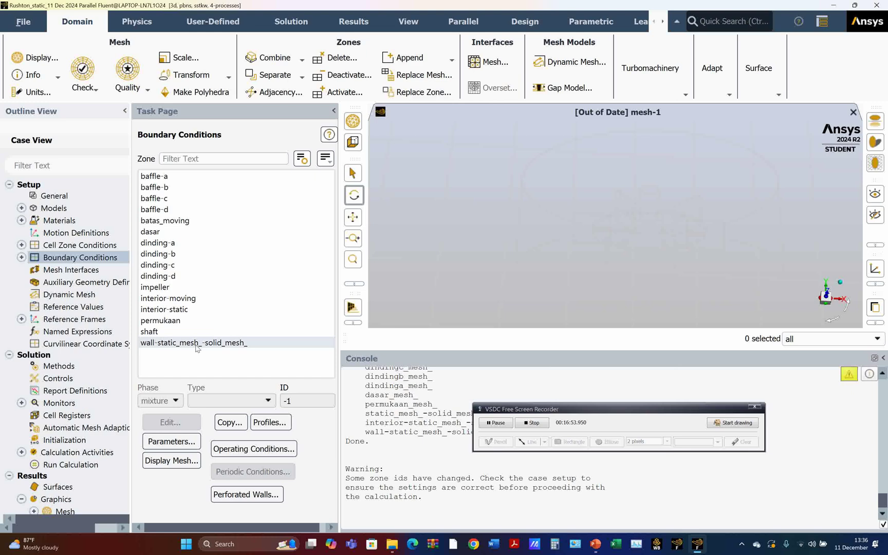
{"action": "scroll", "coordinate": [77, 388], "scroll_direction": "down", "scroll_amount": 3}
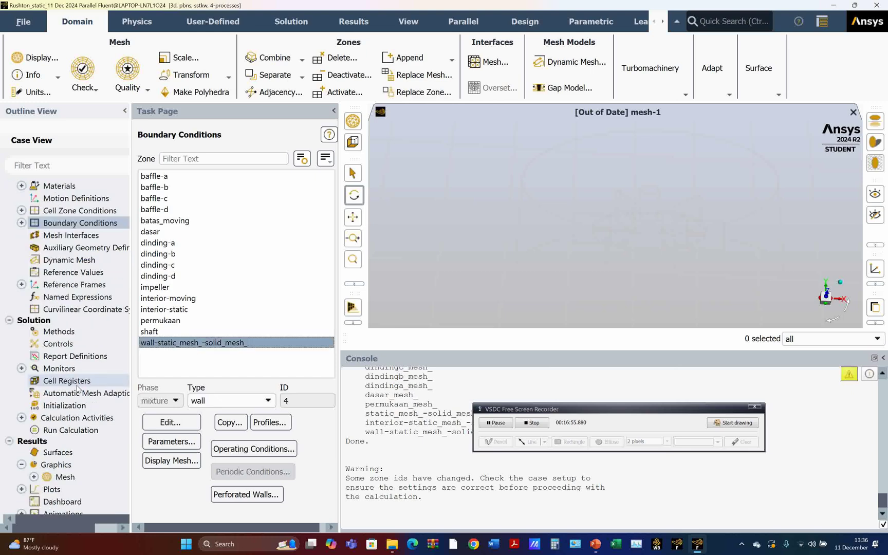
{"action": "left_click", "coordinate": [34, 441]}
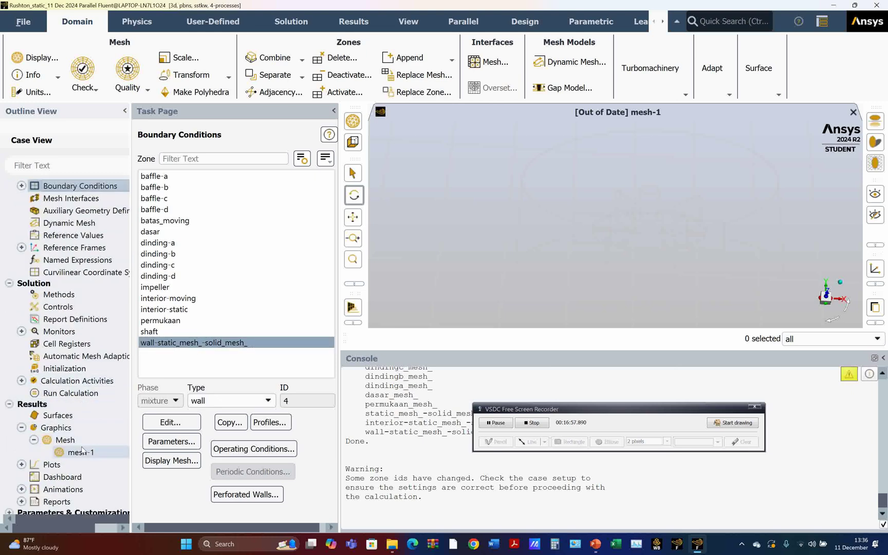
{"action": "double_click", "coordinate": [87, 452]}
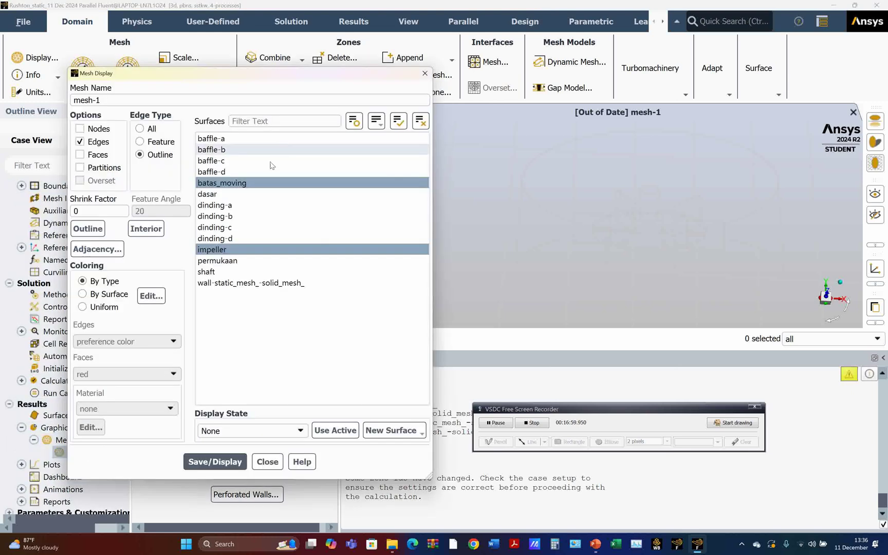
{"action": "left_click", "coordinate": [263, 183]}
{"action": "left_click", "coordinate": [229, 282]}
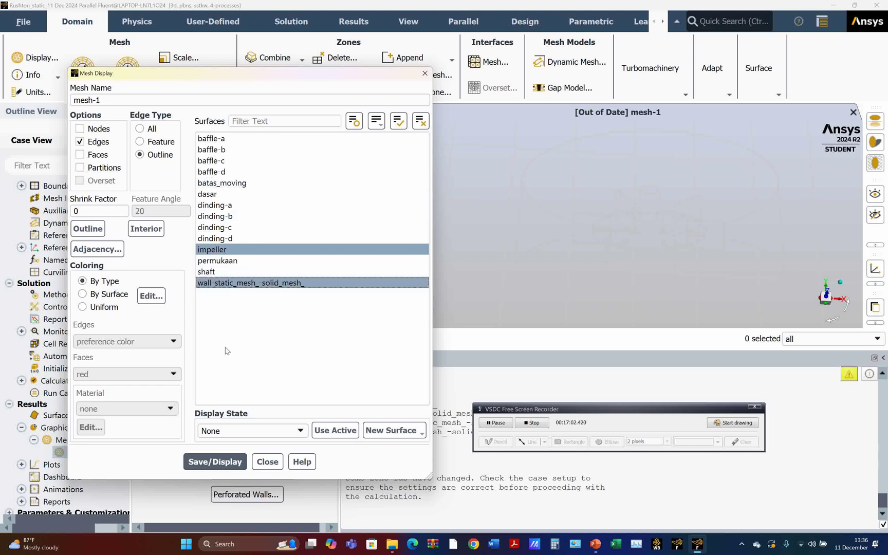
{"action": "left_click", "coordinate": [234, 462]}
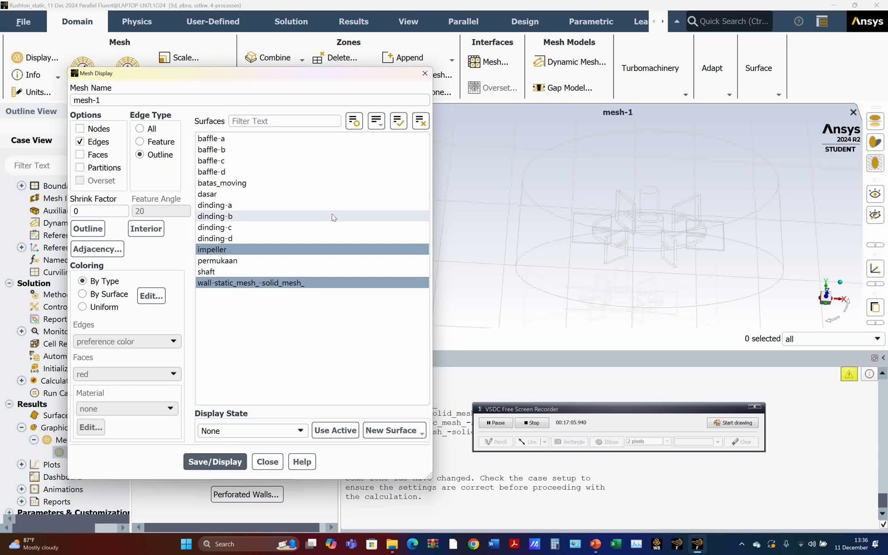
- Display only the wall-static_mesh_-solid_mesh_ surface in mesh-1, with faces shown, and examine its shape
{"action": "left_click", "coordinate": [286, 249]}
{"action": "left_click", "coordinate": [87, 156]}
{"action": "left_click", "coordinate": [216, 461]}
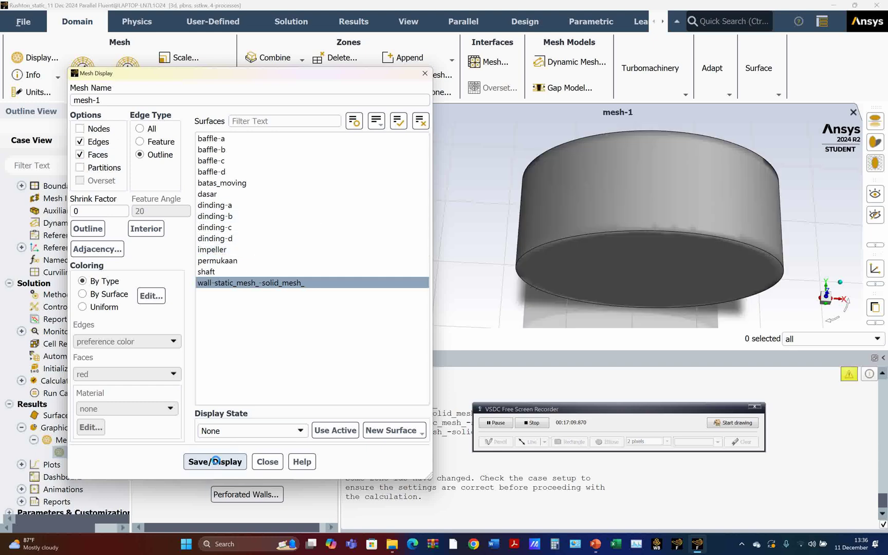
{"action": "left_click_drag", "start_coordinate": [682, 188], "coordinate": [671, 250]}
{"action": "key", "text": "super+r"}
{"action": "type", "text": "www.miclink.net/TDL"}
{"action": "key", "text": "Return"}
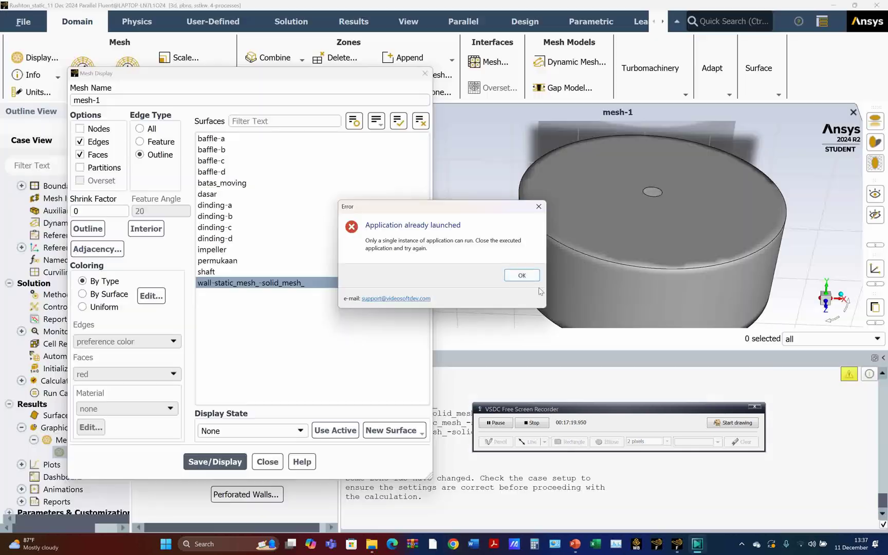
{"action": "left_click", "coordinate": [521, 275]}
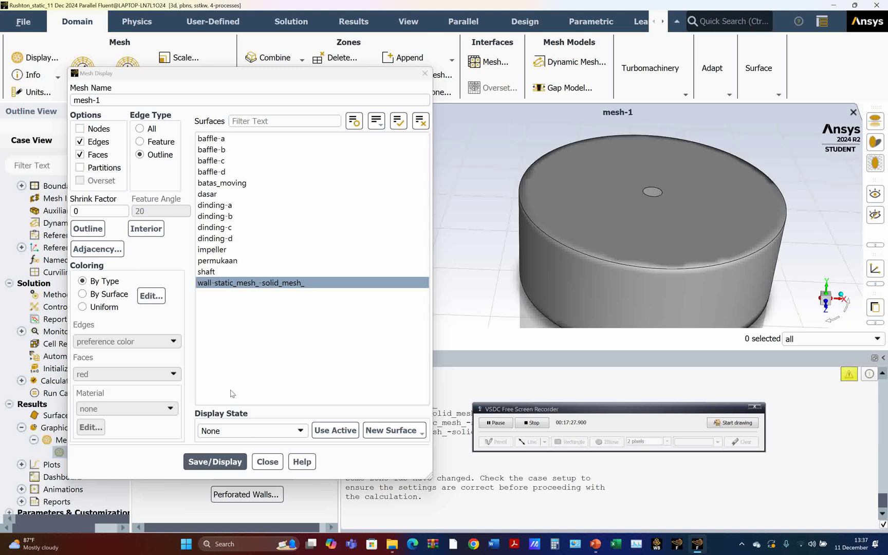
- Close the mesh display settings and change the wall-static_mesh_-solid_mesh_ zone's type from wall to interface
{"action": "left_click", "coordinate": [266, 461]}
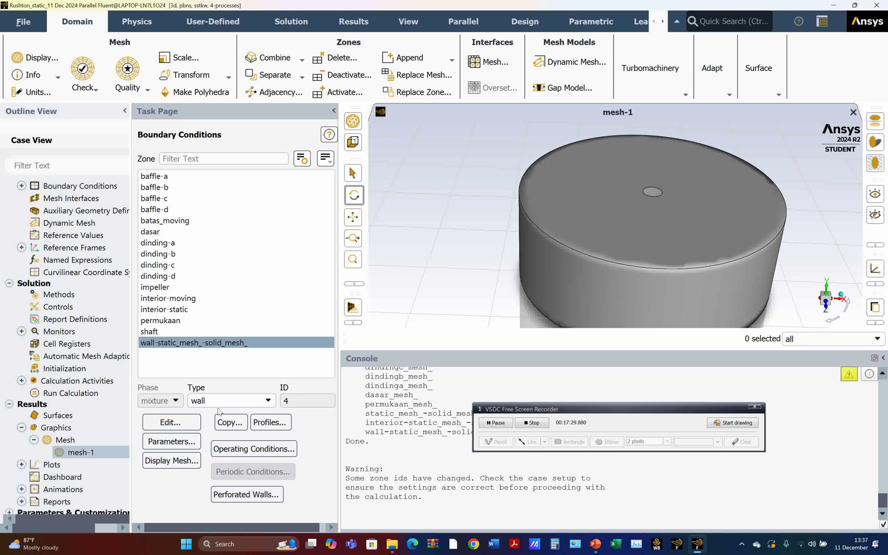
{"action": "left_click", "coordinate": [269, 401]}
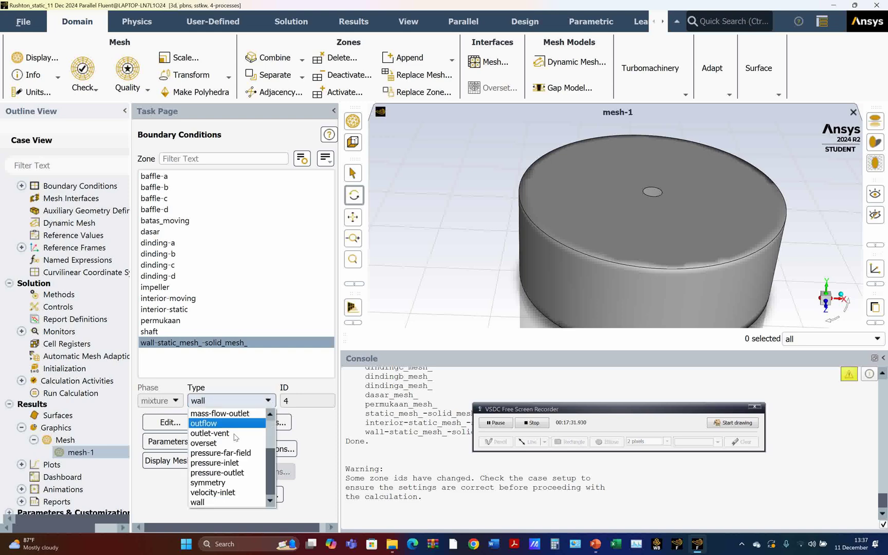
{"action": "scroll", "coordinate": [236, 437], "scroll_direction": "up", "scroll_amount": 2}
{"action": "left_click", "coordinate": [223, 453]}
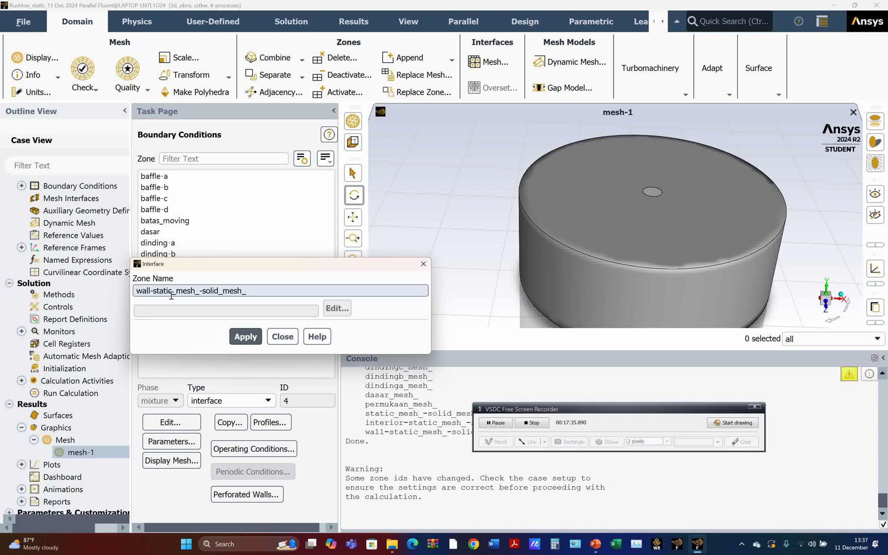
- Rename the wall-static_mesh_-solid_mesh_ interface zone to batas-static, apply the change, and select the renamed zone
{"action": "key", "text": "BackSpace"}
{"action": "key", "text": "BackSpace"}
{"action": "key", "text": "BackSpace"}
{"action": "type", "text": "batas"}
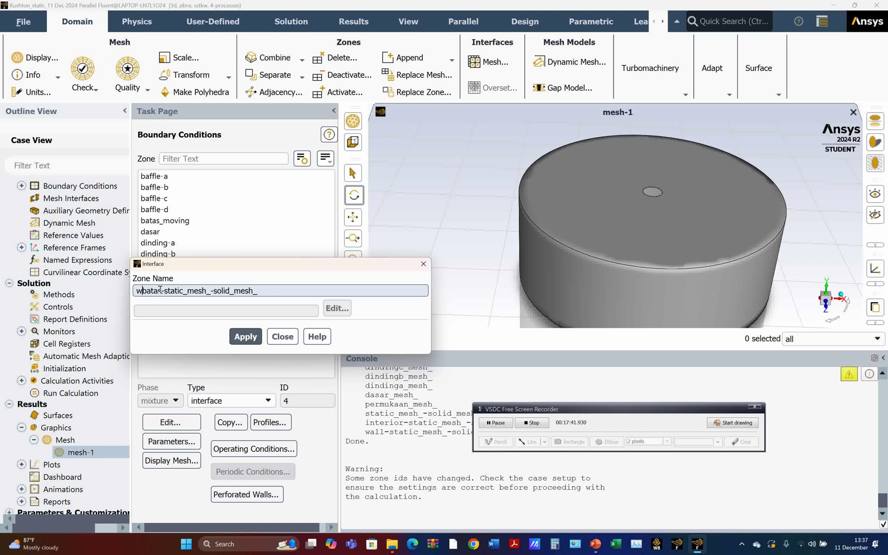
{"action": "key", "text": "Home"}
{"action": "key", "text": "Delete"}
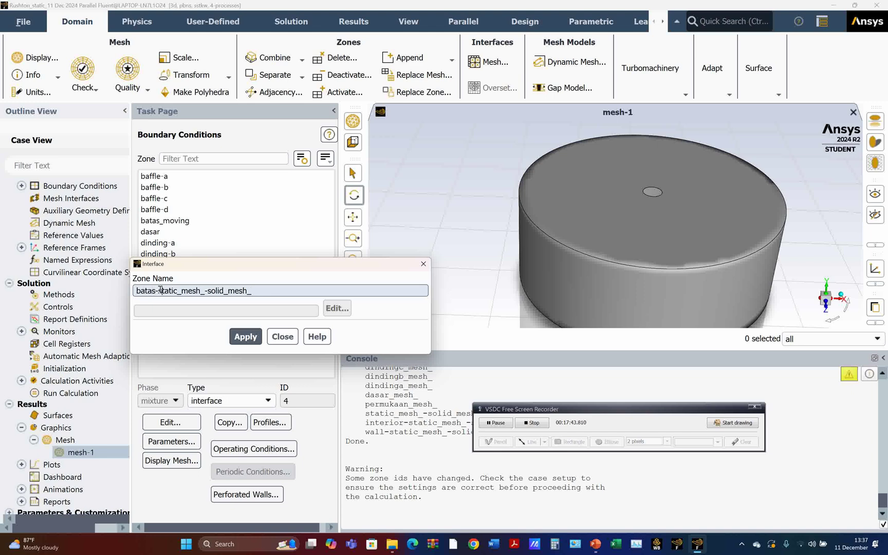
{"action": "key", "text": "Delete"}
{"action": "key", "text": "Delete"}
{"action": "key", "text": "Delete"}
{"action": "key", "text": "Delete"}
{"action": "key", "text": "Delete"}
{"action": "key", "text": "Delete"}
{"action": "key", "text": "Delete"}
{"action": "key", "text": "Delete"}
{"action": "key", "text": "Delete"}
{"action": "key", "text": "Delete"}
{"action": "key", "text": "Delete"}
{"action": "key", "text": "Delete"}
{"action": "key", "text": "Delete"}
{"action": "key", "text": "Delete"}
{"action": "key", "text": "Return"}
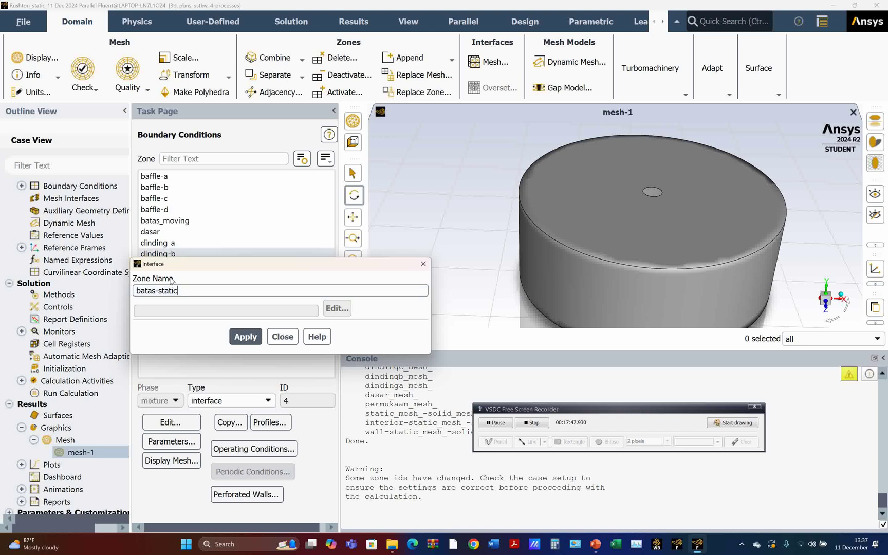
{"action": "left_click", "coordinate": [245, 336]}
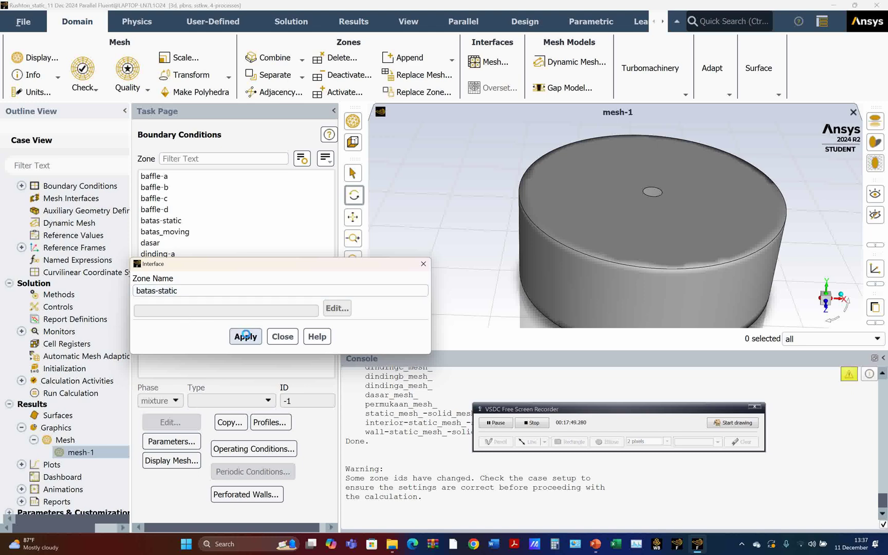
{"action": "left_click", "coordinate": [279, 339]}
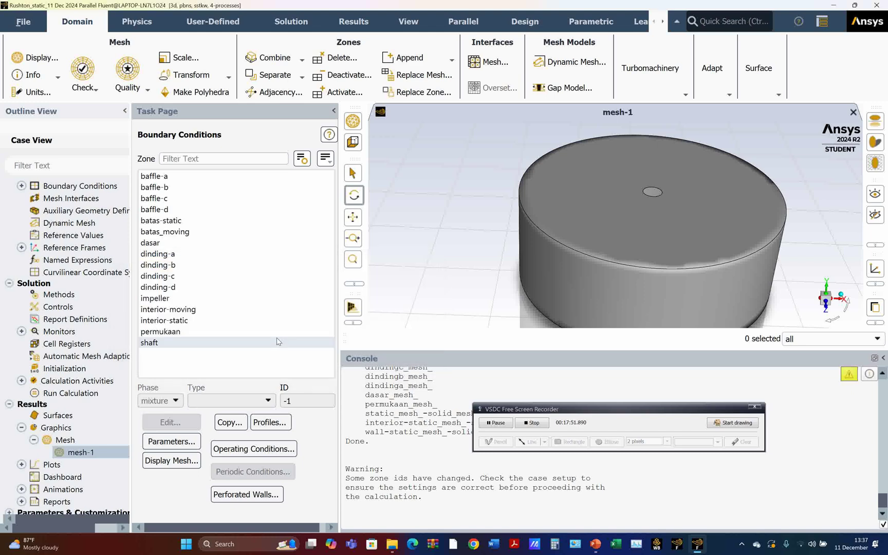
{"action": "left_click", "coordinate": [198, 220]}
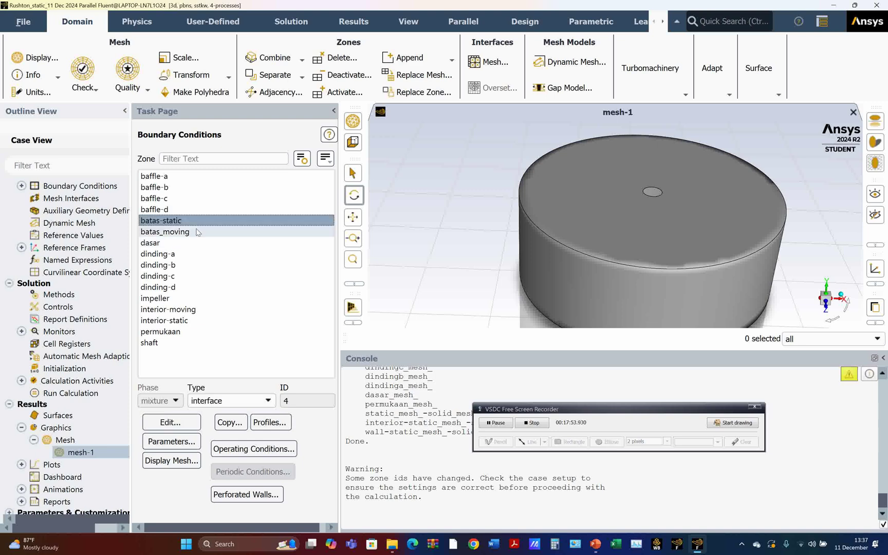
{"action": "left_click", "coordinate": [198, 232]}
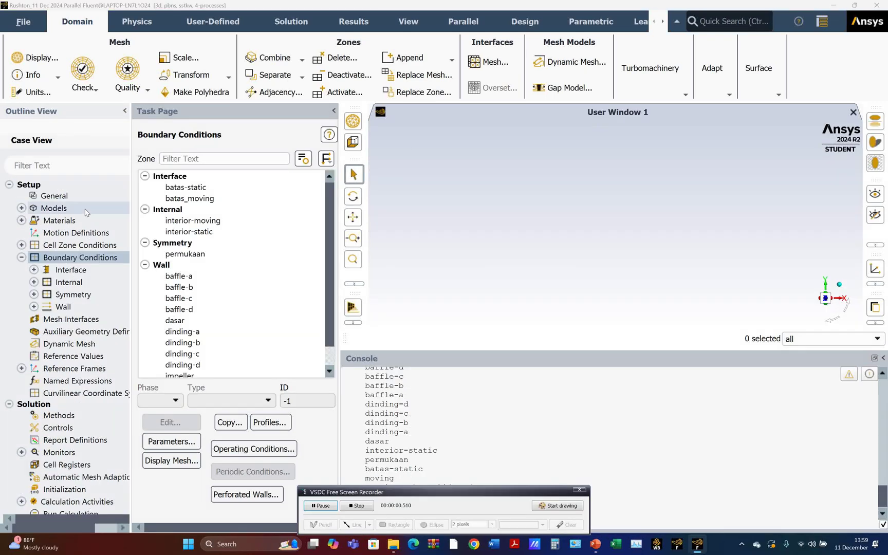
- Rename the static_mesh_-solid_mesh_ fluid cell zone to static and apply the change
{"action": "left_click", "coordinate": [22, 245]}
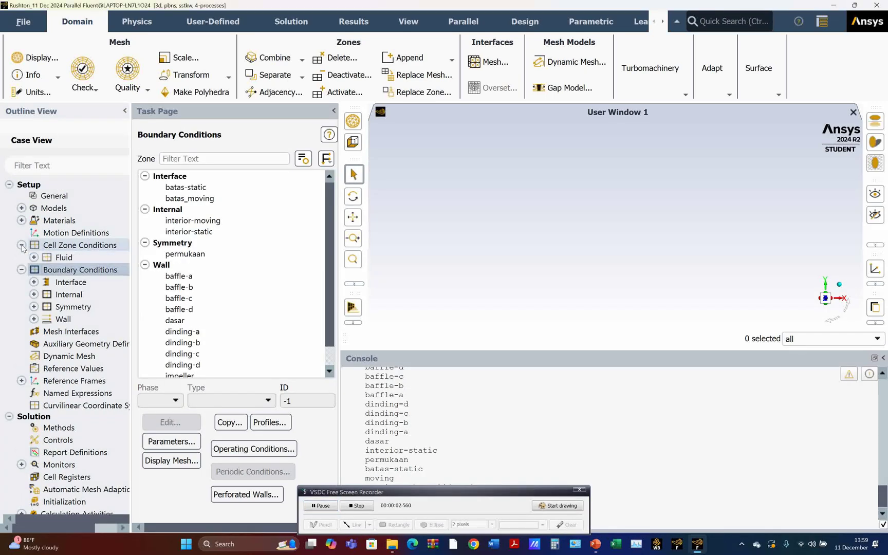
{"action": "double_click", "coordinate": [52, 247]}
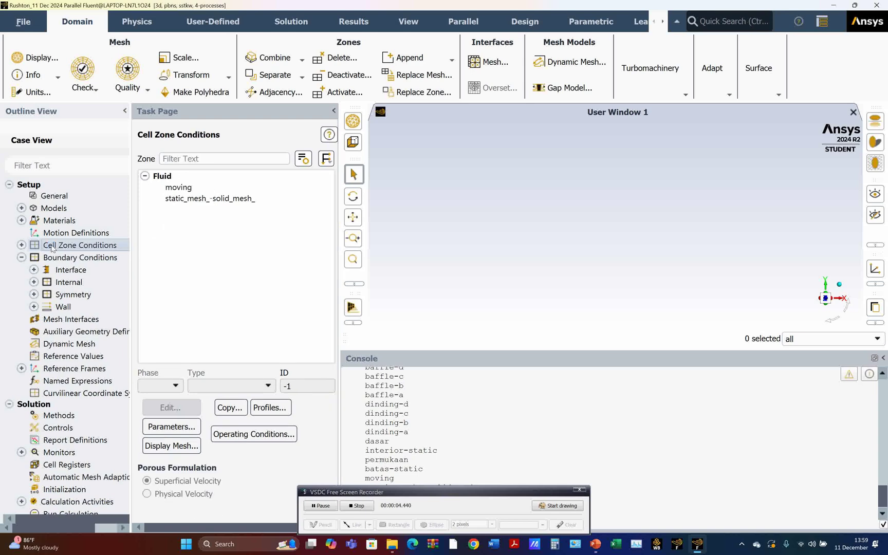
{"action": "left_click", "coordinate": [196, 201]}
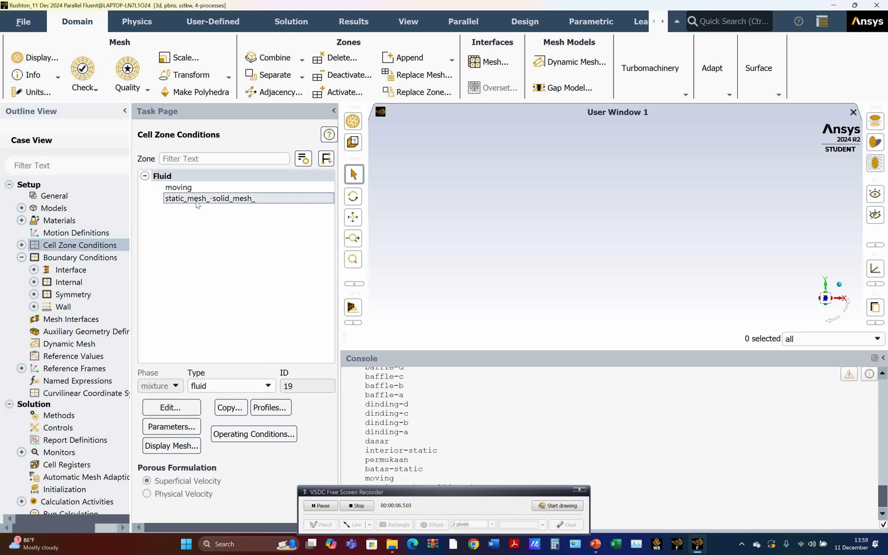
{"action": "left_click", "coordinate": [185, 409]}
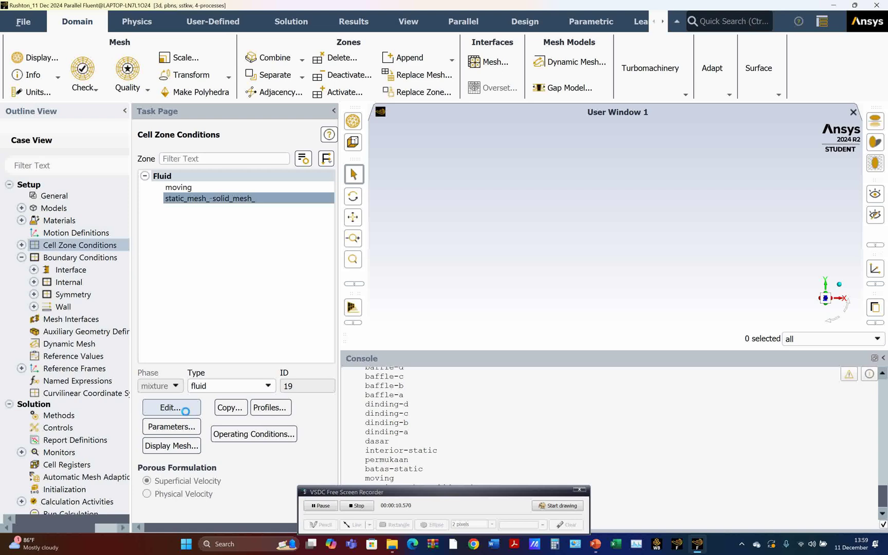
{"action": "left_click_drag", "start_coordinate": [156, 290], "coordinate": [241, 291]}
{"action": "key", "text": "BackSpace"}
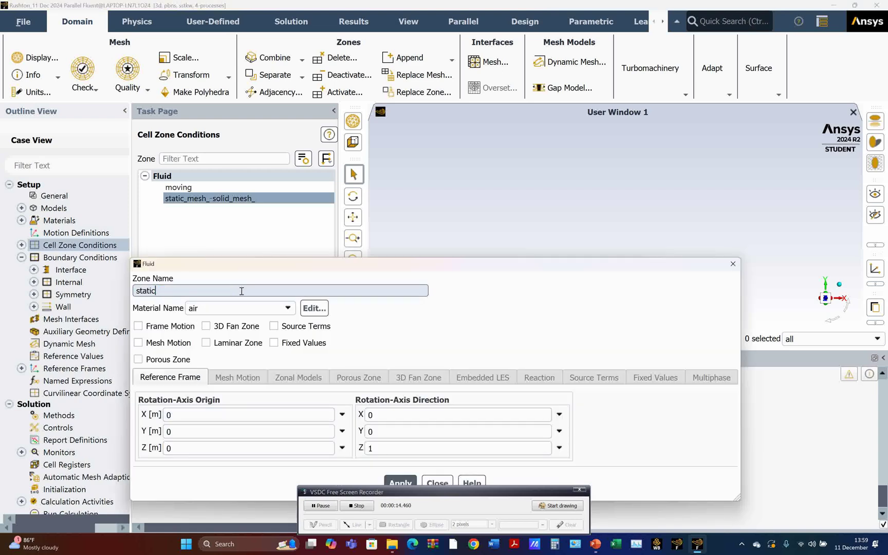
{"action": "left_click", "coordinate": [394, 481]}
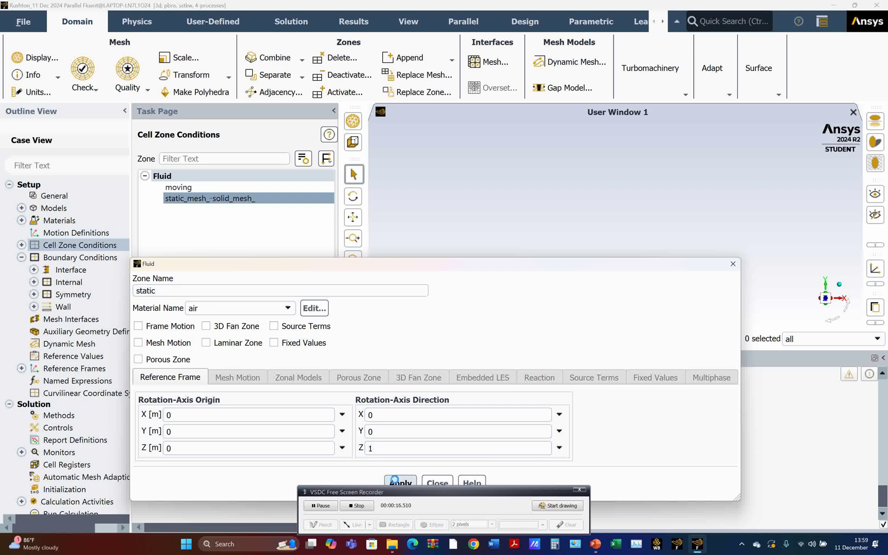
{"action": "left_click", "coordinate": [437, 482]}
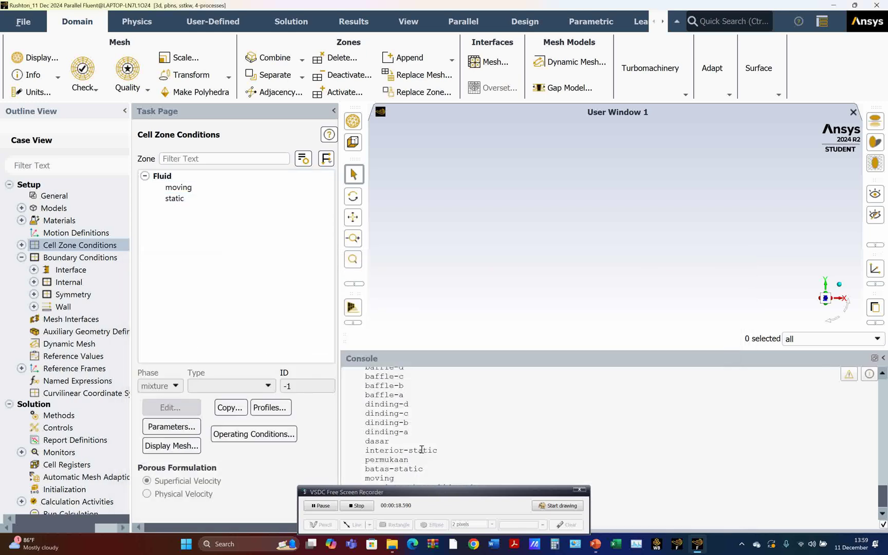
{"action": "left_click_drag", "start_coordinate": [447, 492], "coordinate": [555, 317]}
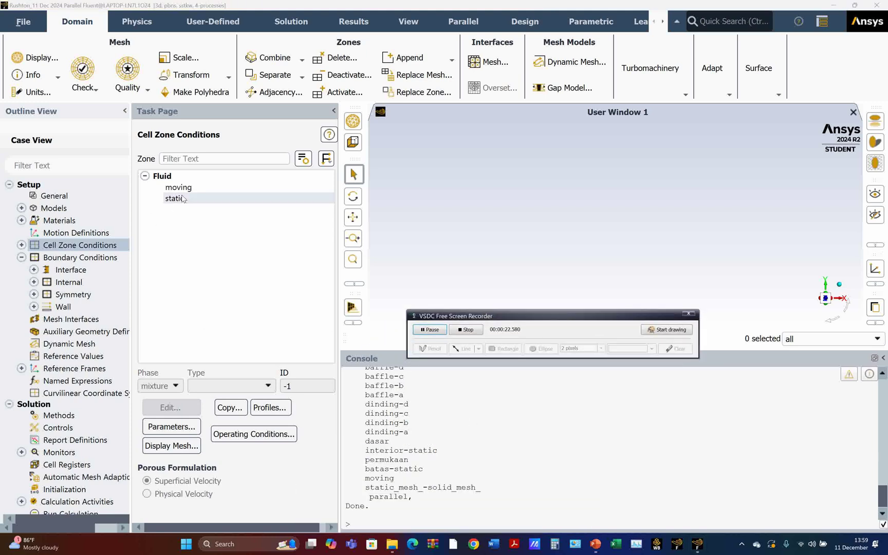
- Review the boundary zone list, then save the case over the existing Rushton_11 Dec 2024.cas.h5 file in the Rushton_Geometry folder
{"action": "double_click", "coordinate": [106, 258]}
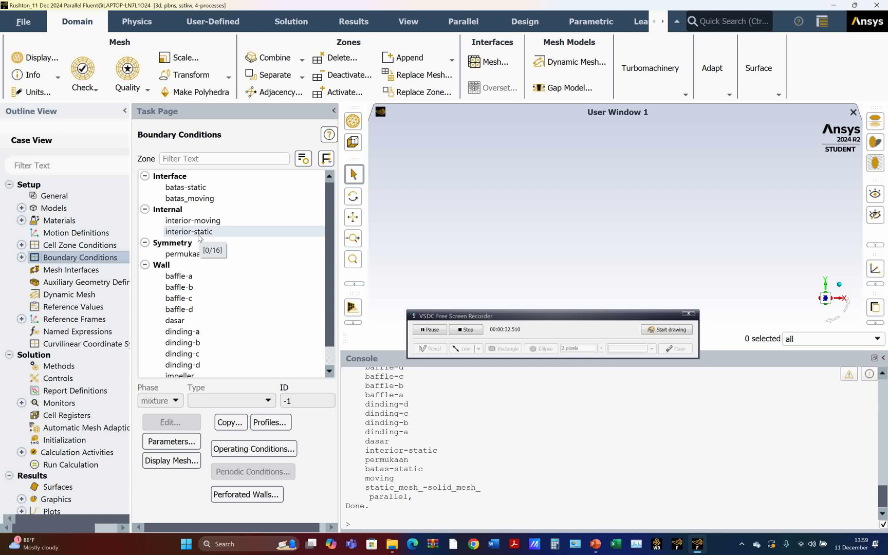
{"action": "left_click", "coordinate": [21, 24]}
{"action": "mouse_move", "coordinate": [35, 53]}
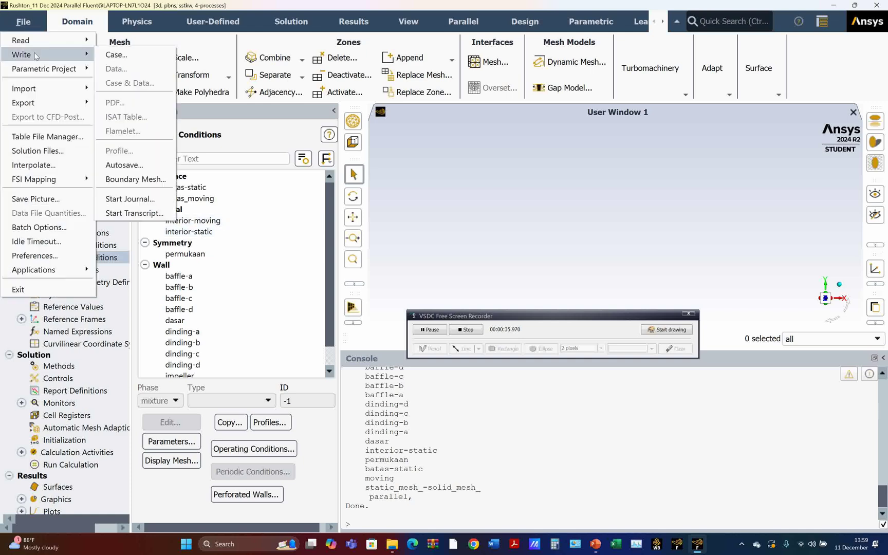
{"action": "left_click", "coordinate": [106, 58]}
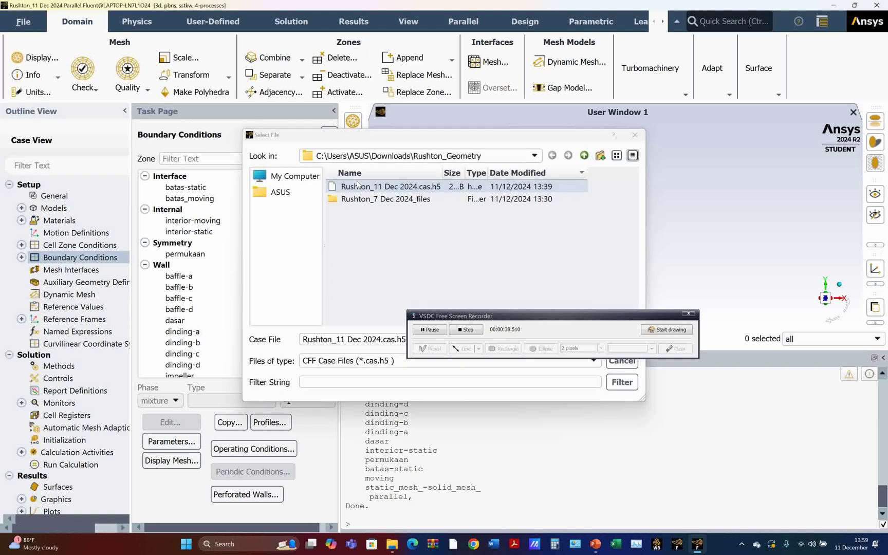
{"action": "left_click", "coordinate": [358, 186]}
{"action": "left_click_drag", "start_coordinate": [533, 321], "coordinate": [529, 427]}
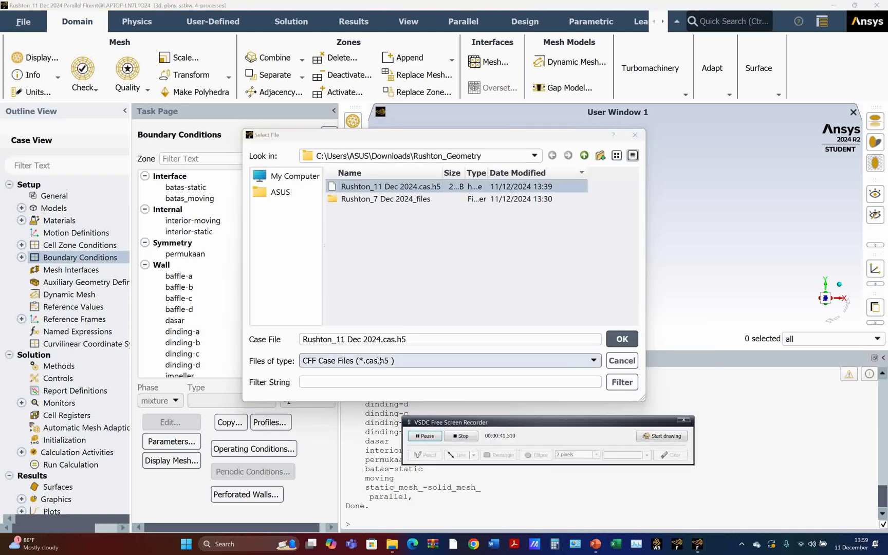
{"action": "left_click", "coordinate": [621, 341]}
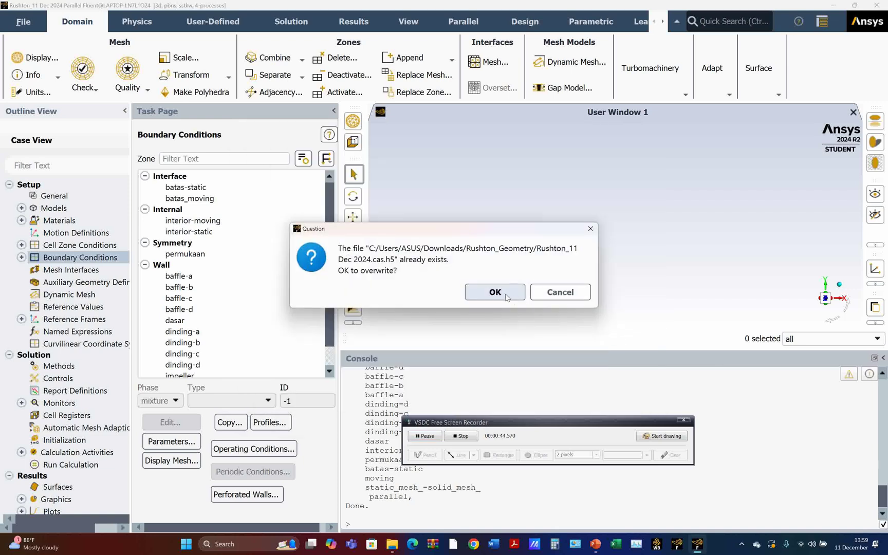
{"action": "left_click", "coordinate": [495, 291]}
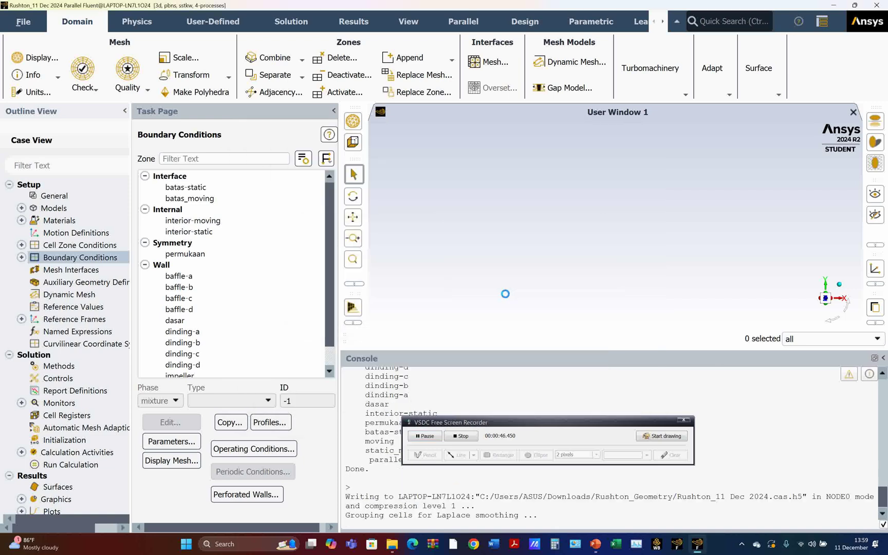